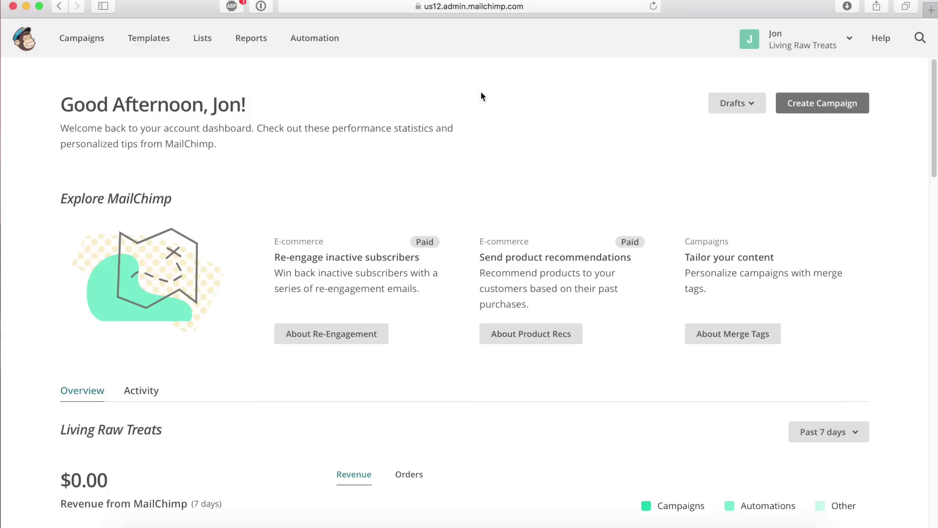
Step: Create a new Regular campaign named "Discount Email (February 2017)"
click(822, 103)
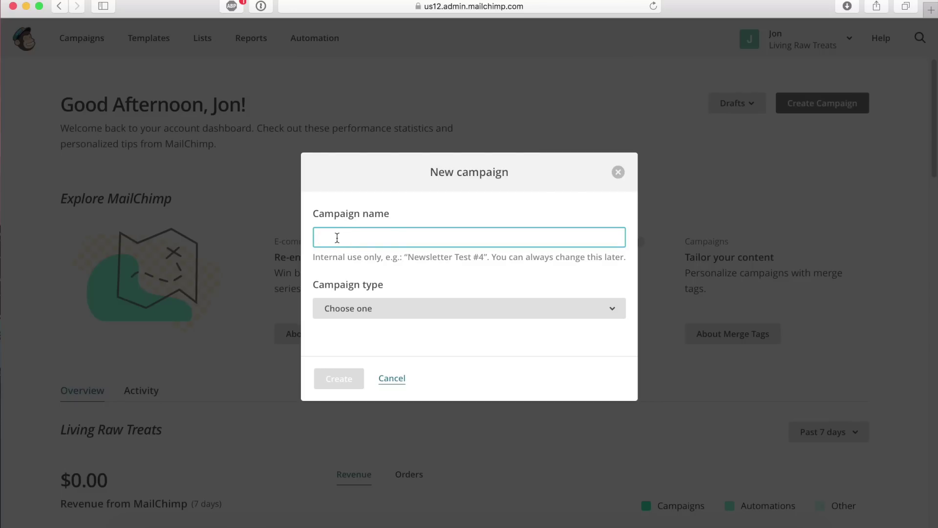
text(Discount Email ()
click(402, 236)
text(February 2017))
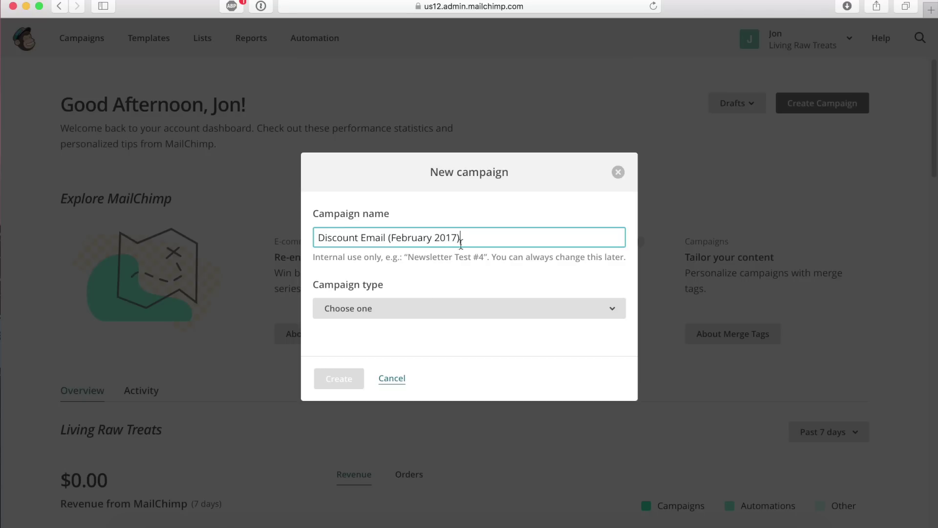
click(547, 313)
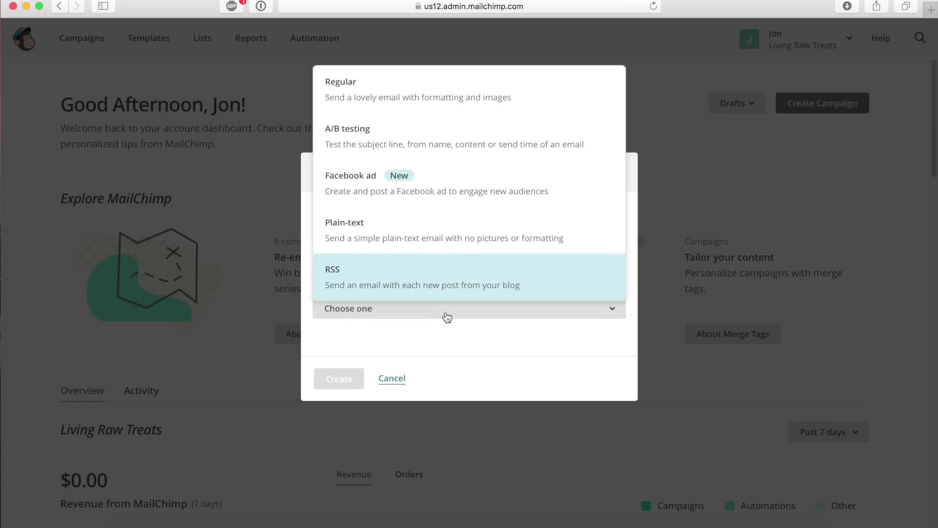
click(440, 91)
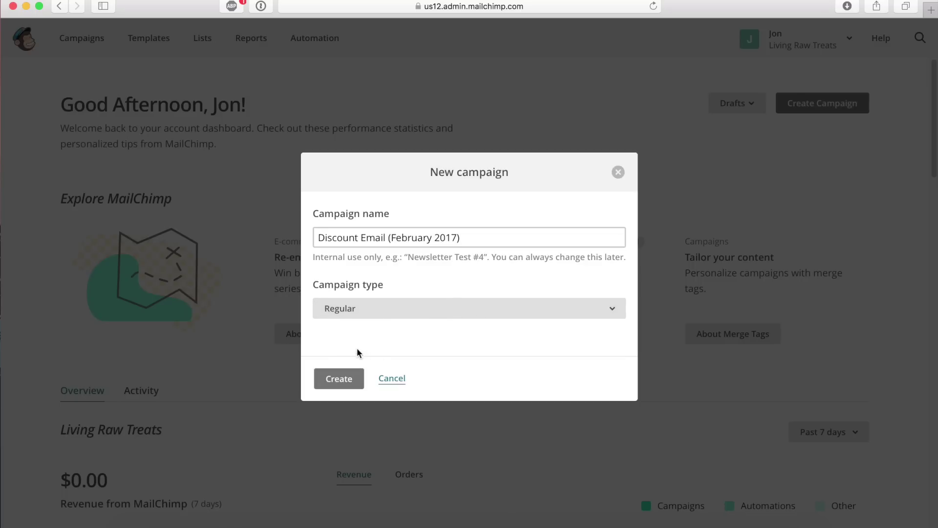
click(344, 380)
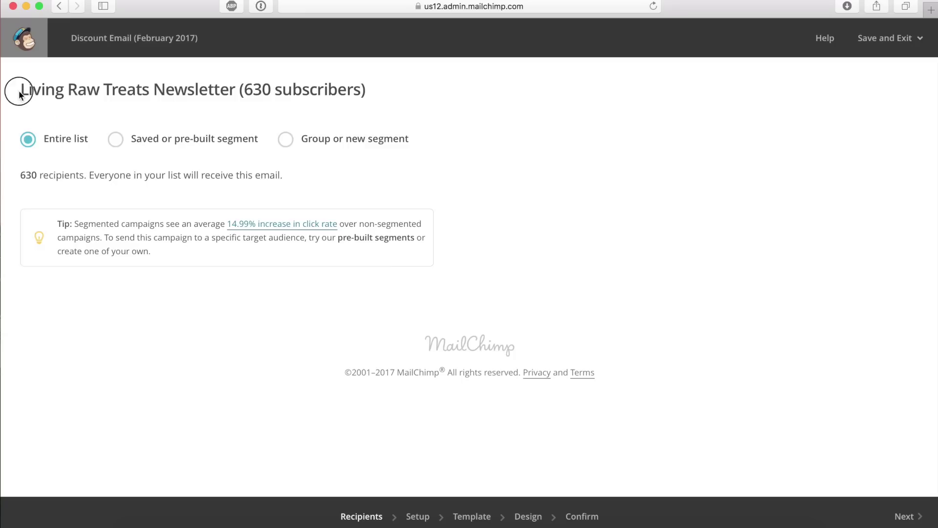
Step: Set the recipients to the entire Living Raw Treats Newsletter list and continue to the campaign setup
triple_click(383, 92)
click(398, 92)
drag(240, 90, 375, 88)
click(375, 89)
click(286, 140)
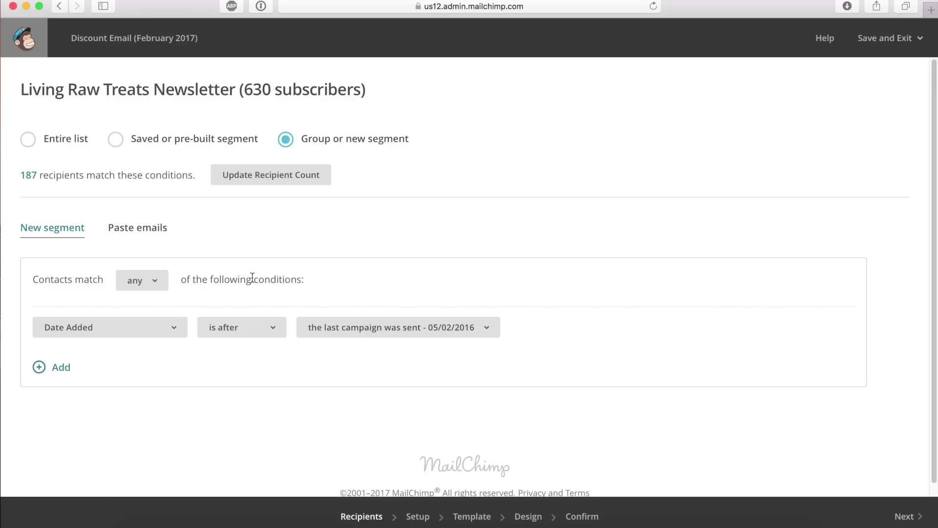
click(27, 138)
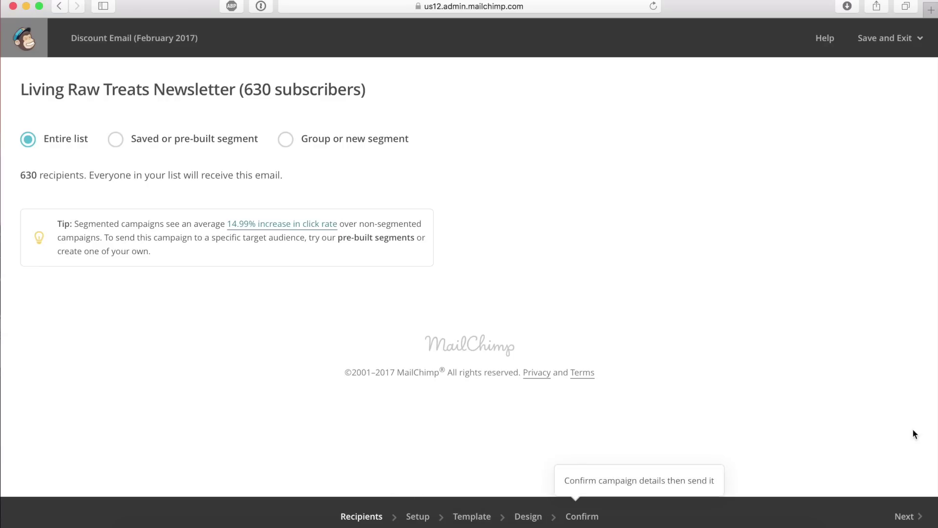
click(911, 519)
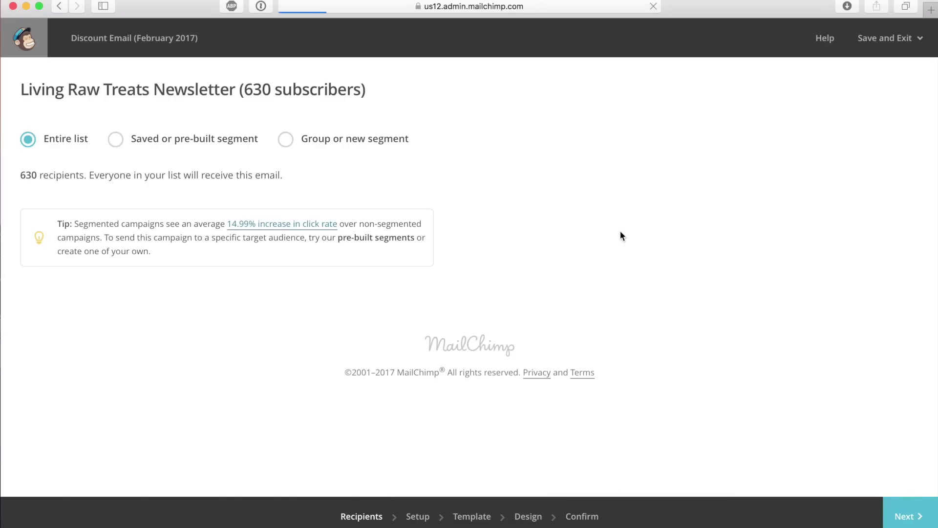
Step: Enter "Exclusive Discount Inside: Plus Sweet New Products!" as the email subject
click(81, 239)
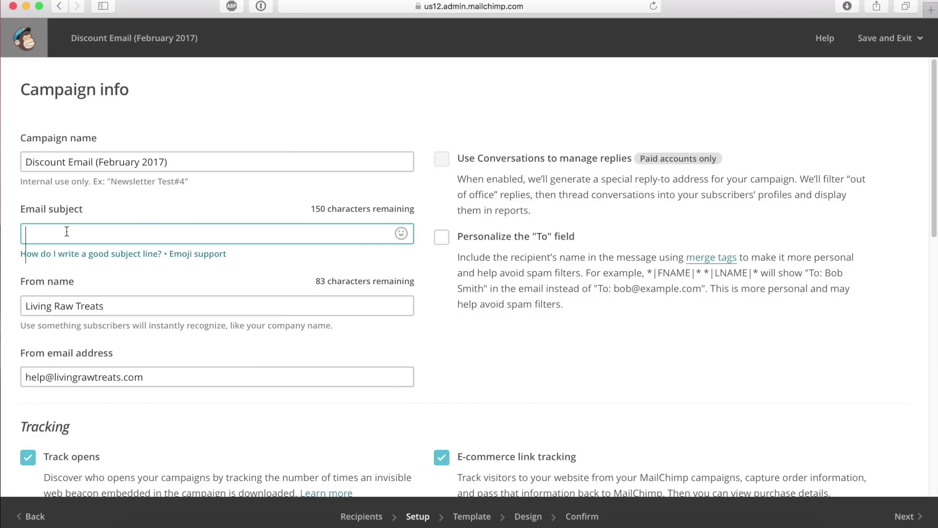
text(Exclusive Discout)
key(BackSpace)
text(nt Inside: Plus)
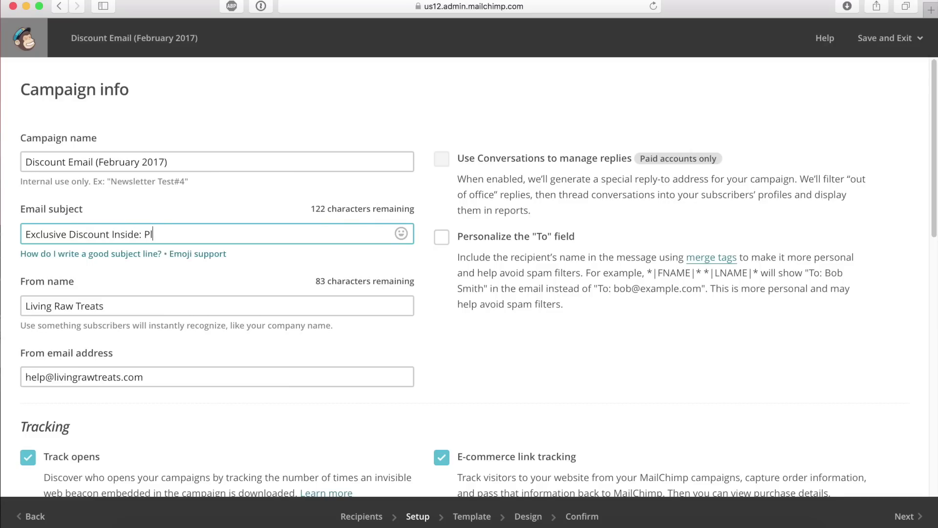
key(BackSpace)
key(BackSpace)
key(BackSpace)
key(BackSpace)
key(BackSpace)
text(Plus Sweet New Pru)
key(BackSpace)
key(BackSpace)
text(rudct)
key(BackSpace)
key(BackSpace)
text(ucts!)
click(233, 234)
key(BackSpace)
text(o)
click(268, 257)
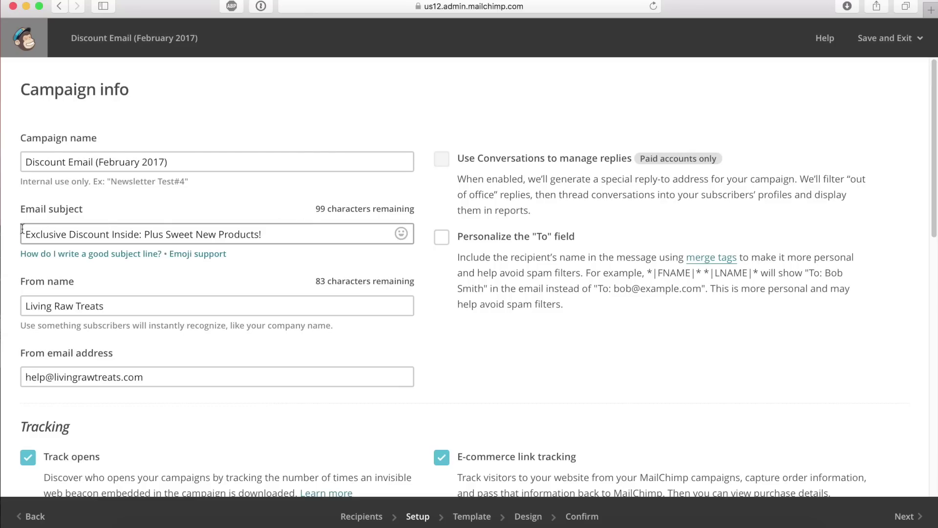
Step: Review the email subject, sender name, from email address and tracking options in the campaign info
drag(22, 232, 145, 233)
click(258, 233)
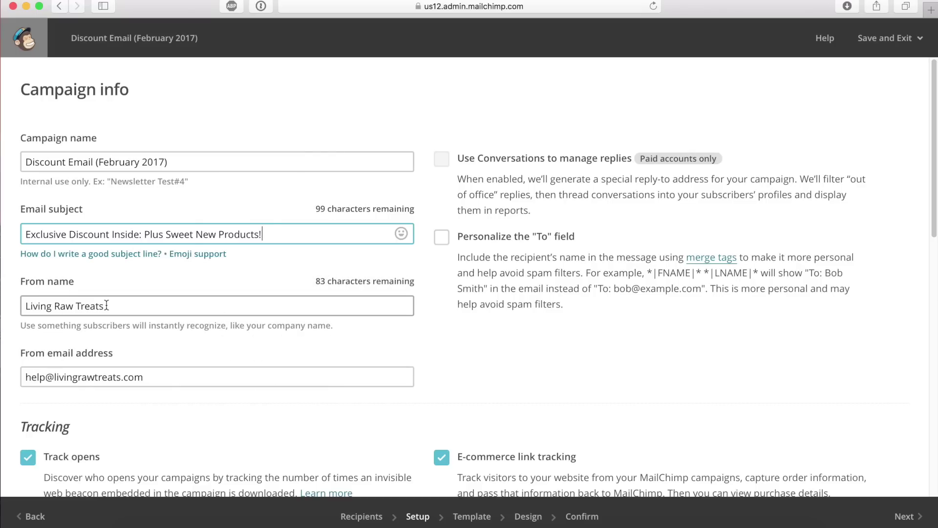
scroll(127, 299, down, 3)
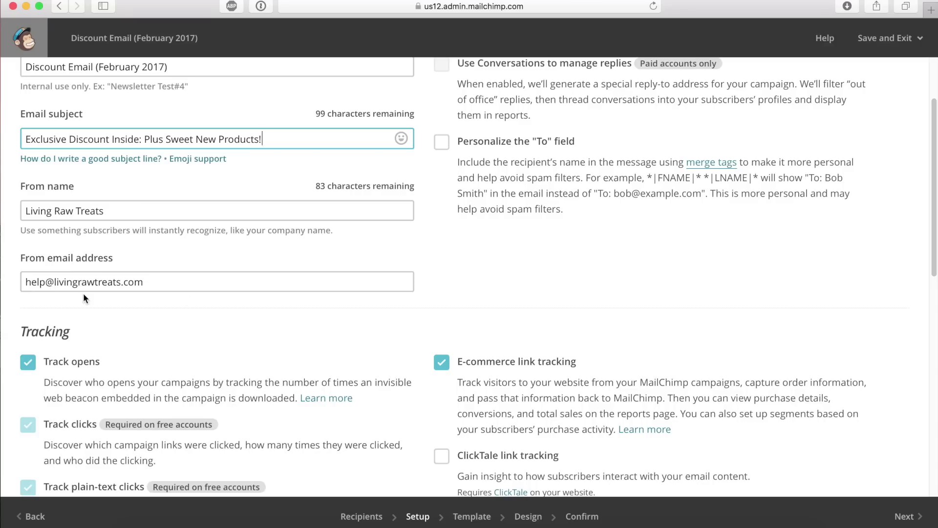
drag(22, 282, 151, 281)
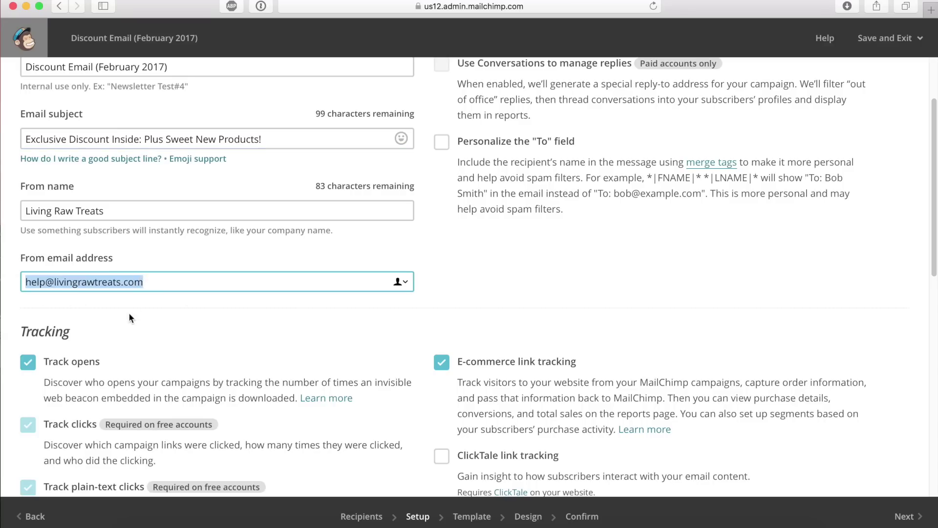
click(178, 314)
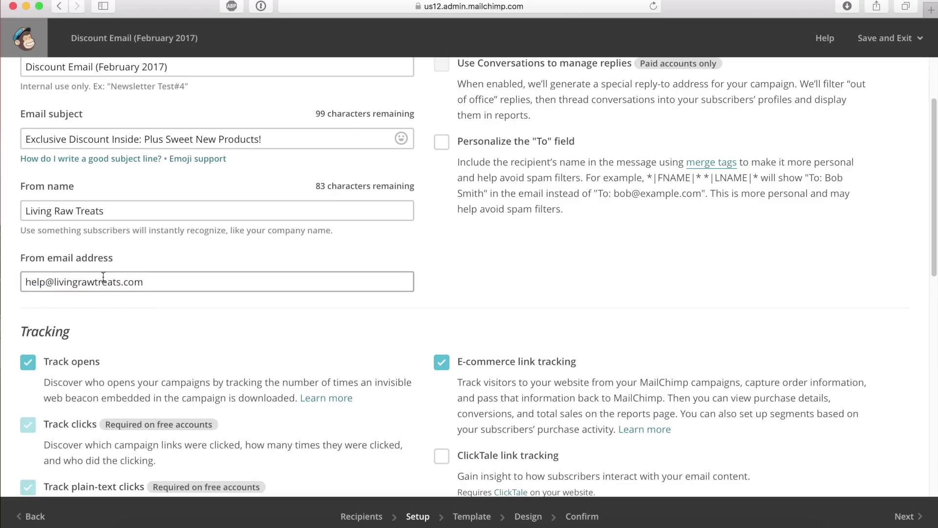
scroll(247, 325, down, 5)
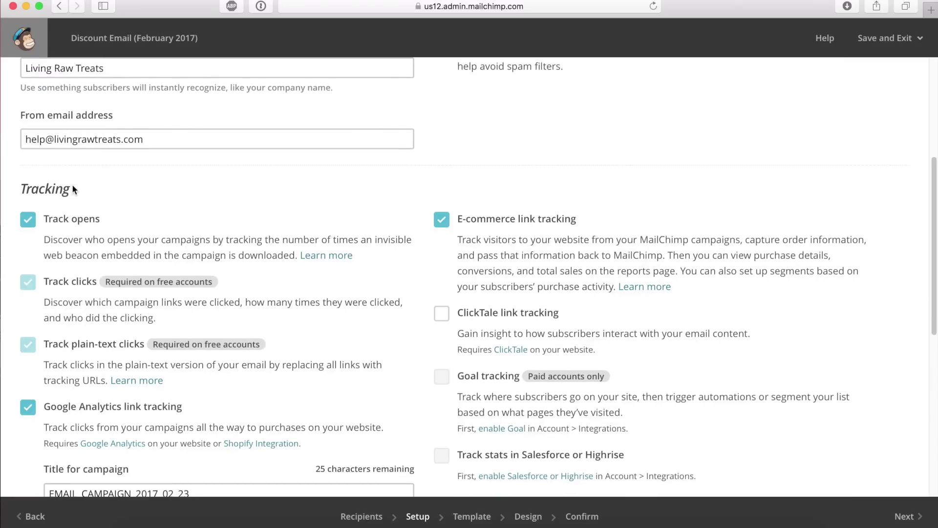
scroll(97, 182, down, 2)
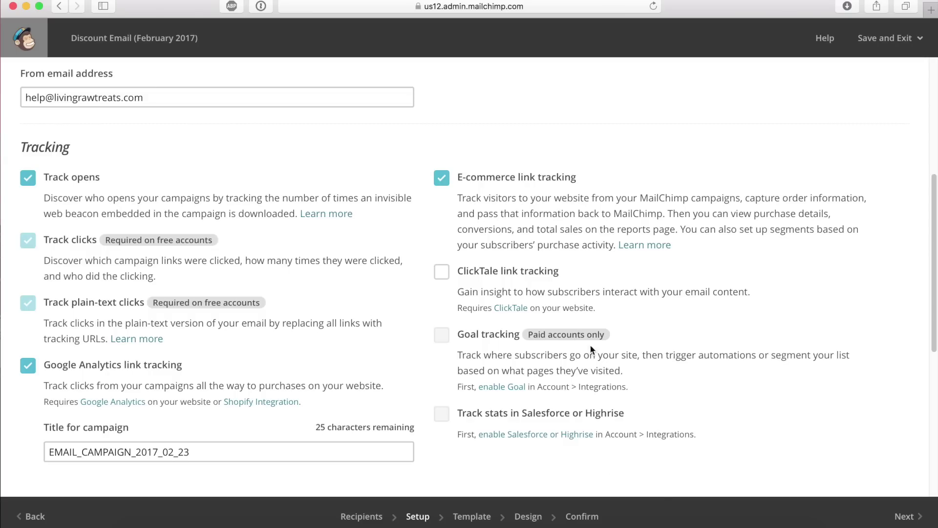
scroll(174, 136, up, 6)
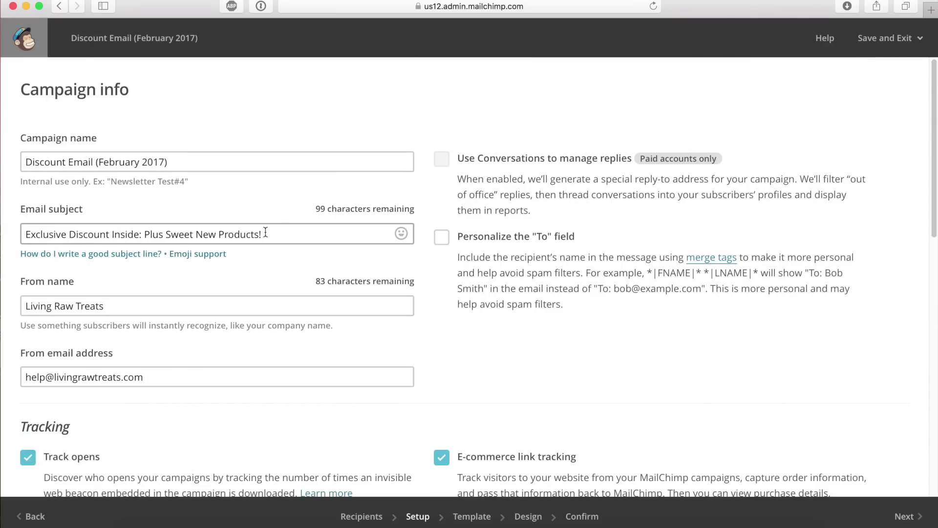
Step: Insert "10%" before "Discount" in the email subject
click(68, 233)
text(10%)
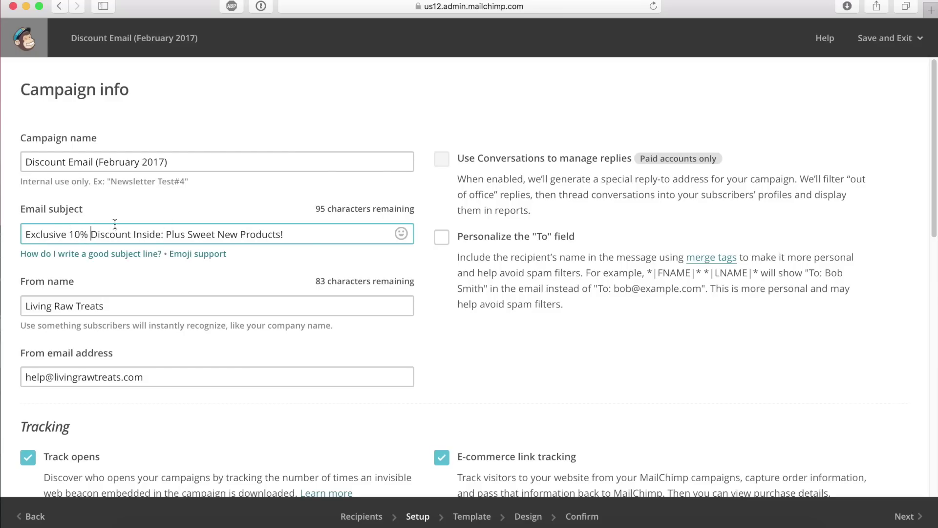
click(326, 270)
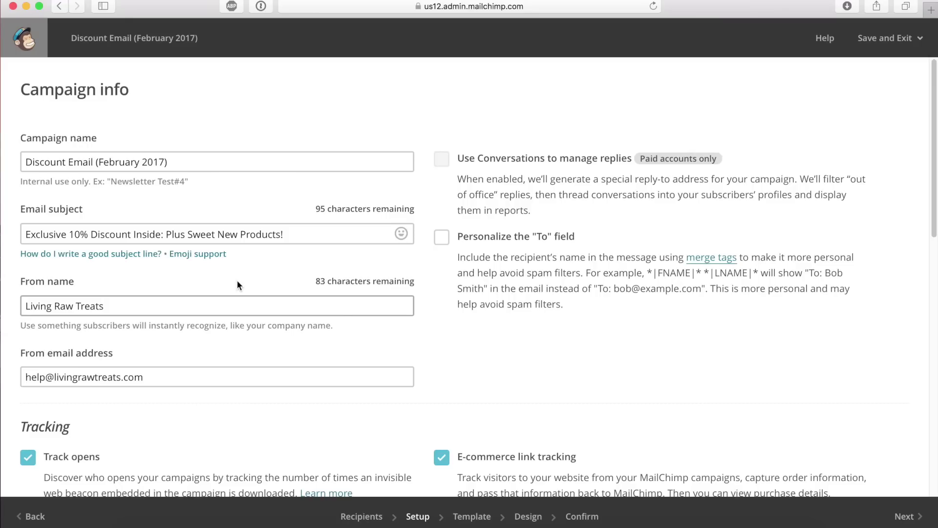
Step: Browse MailChimp's built-in emoji set for the email subject, looking for a fitting emoji
click(401, 233)
scroll(362, 314, down, 15)
scroll(318, 313, down, 4)
scroll(349, 298, up, 3)
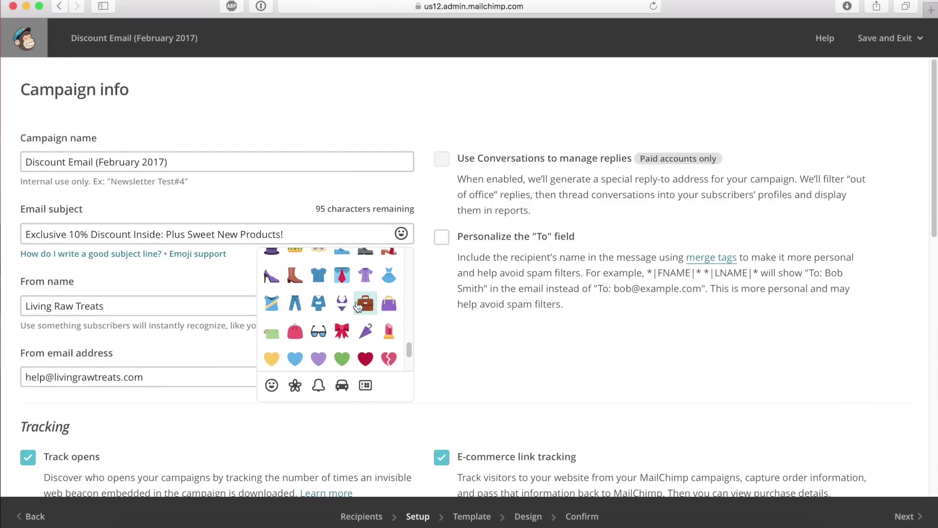
scroll(374, 304, up, 5)
scroll(318, 322, up, 6)
scroll(330, 309, down, 3)
scroll(328, 308, down, 10)
scroll(329, 309, down, 3)
scroll(330, 310, up, 4)
scroll(329, 309, up, 5)
scroll(329, 309, up, 6)
scroll(330, 309, up, 6)
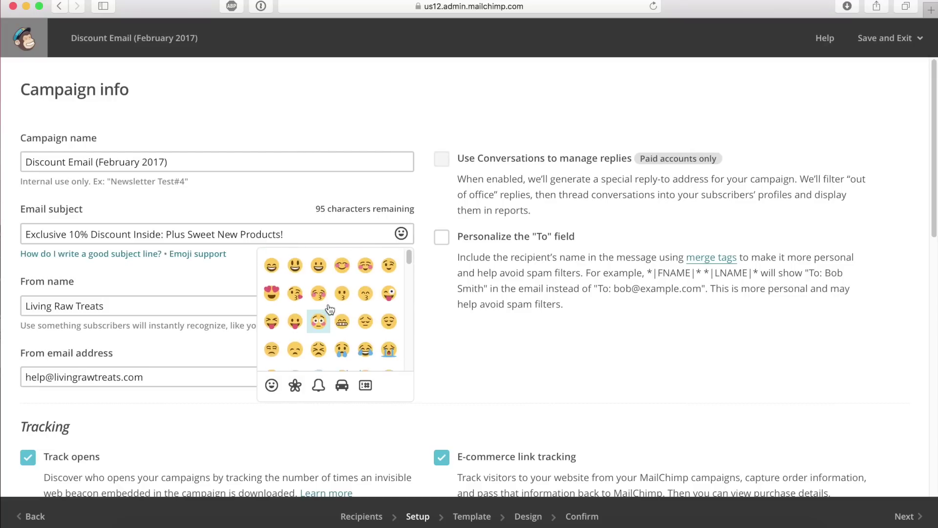
Step: Add a space and the chocolate bar emoji from the system character viewer to the end of the email subject
click(308, 235)
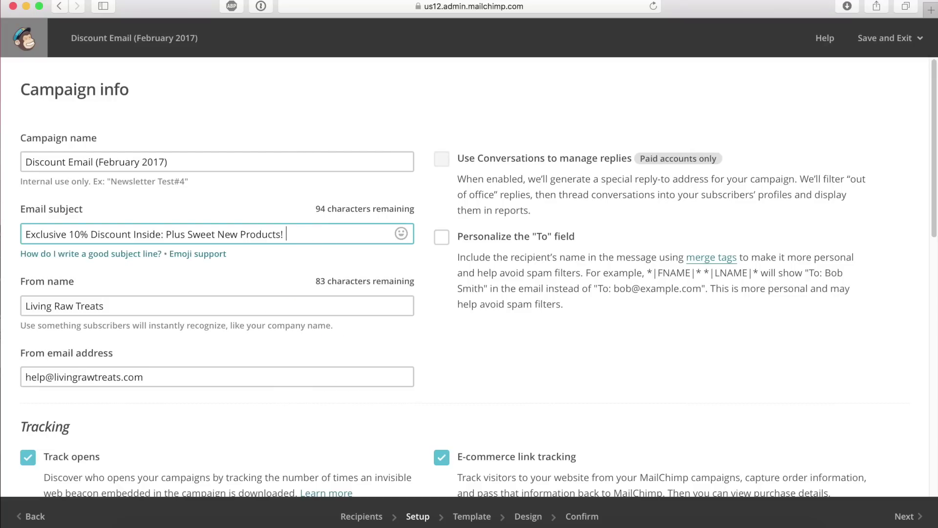
key(ctrl+super+space)
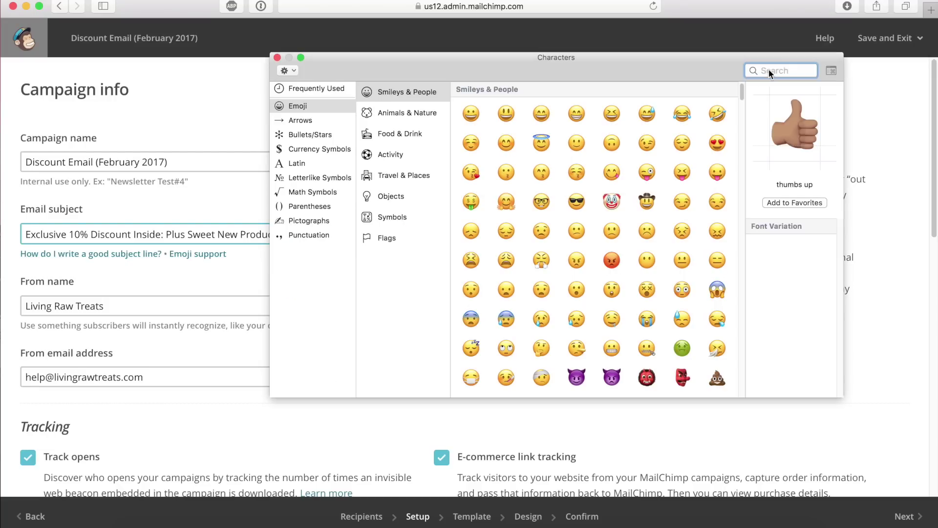
scroll(590, 258, down, 15)
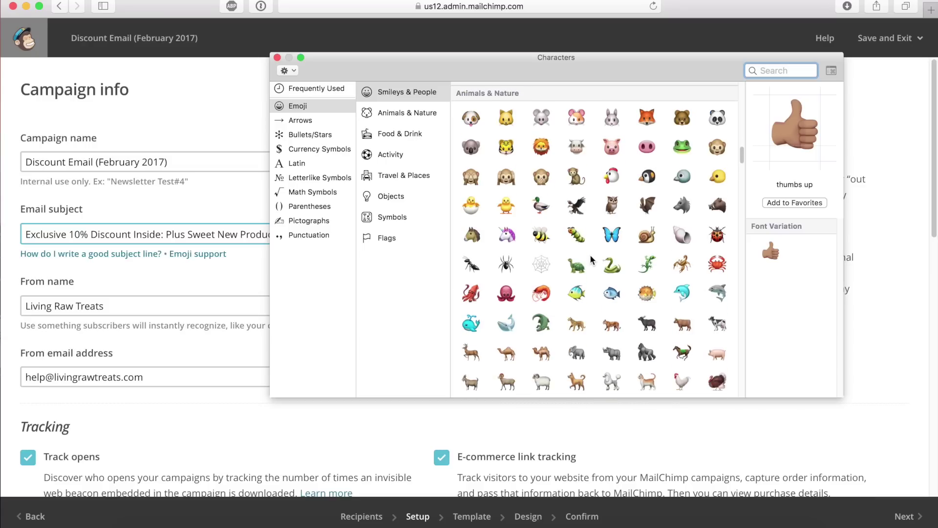
scroll(591, 259, down, 2)
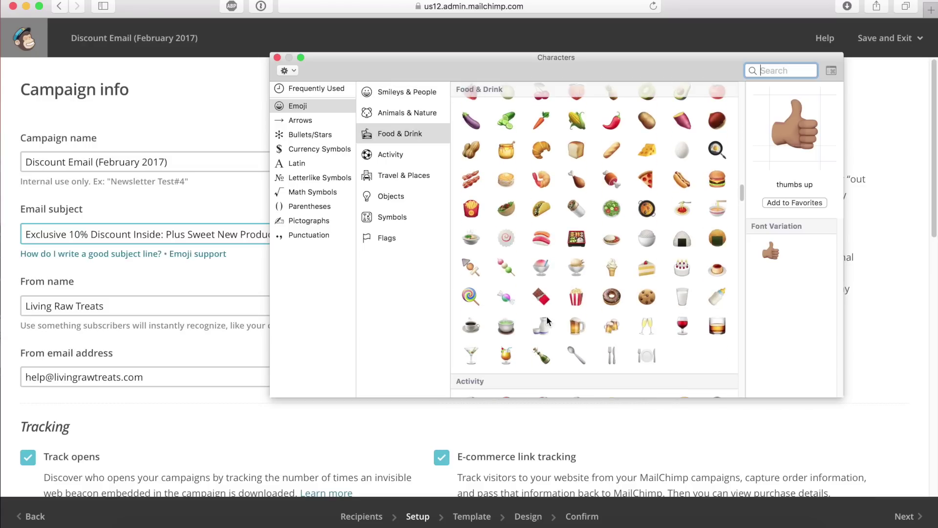
double_click(541, 297)
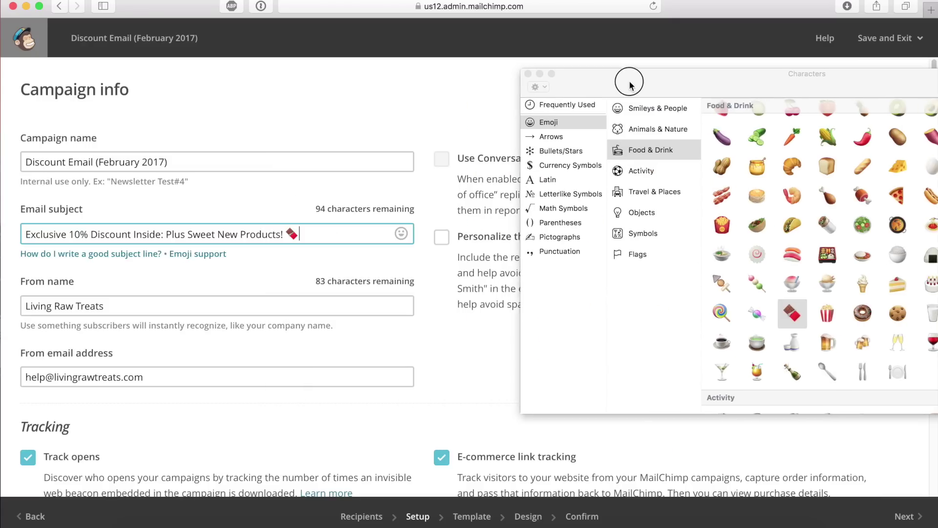
click(527, 73)
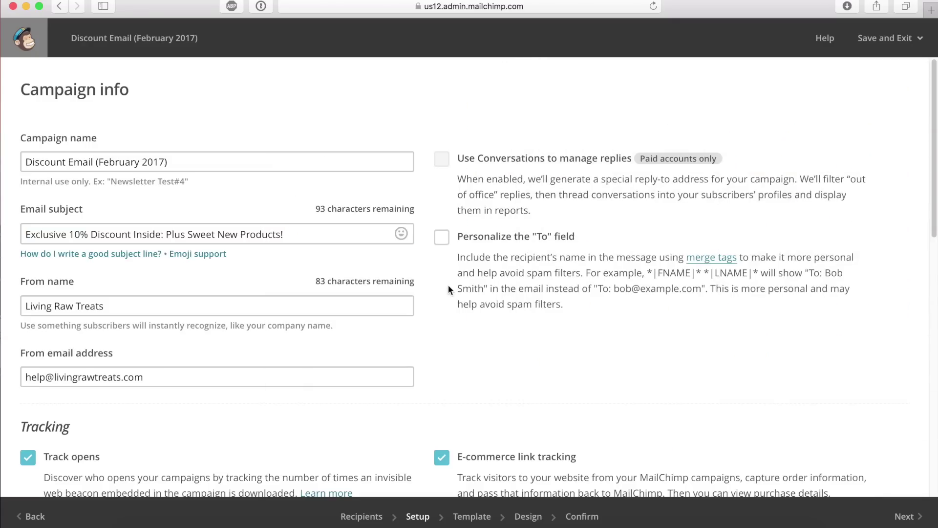
click(314, 232)
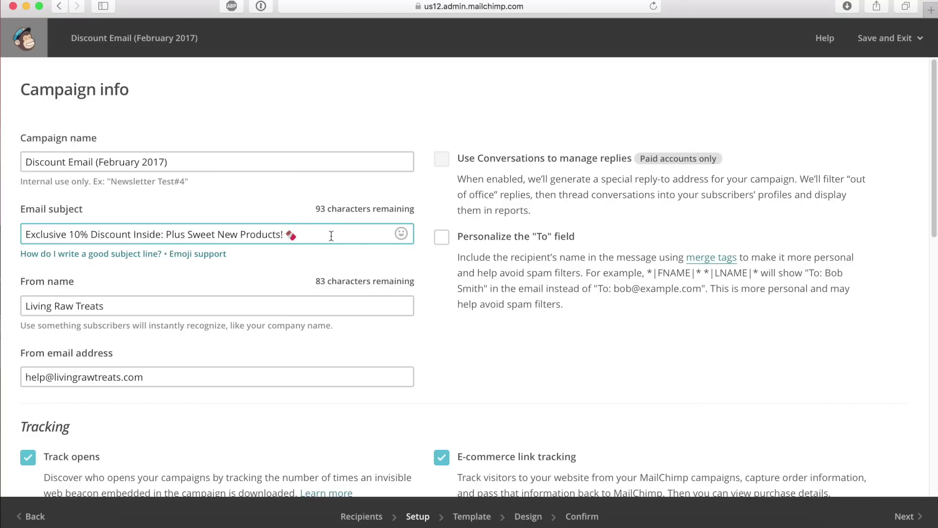
click(293, 235)
key(ctrl+super+space)
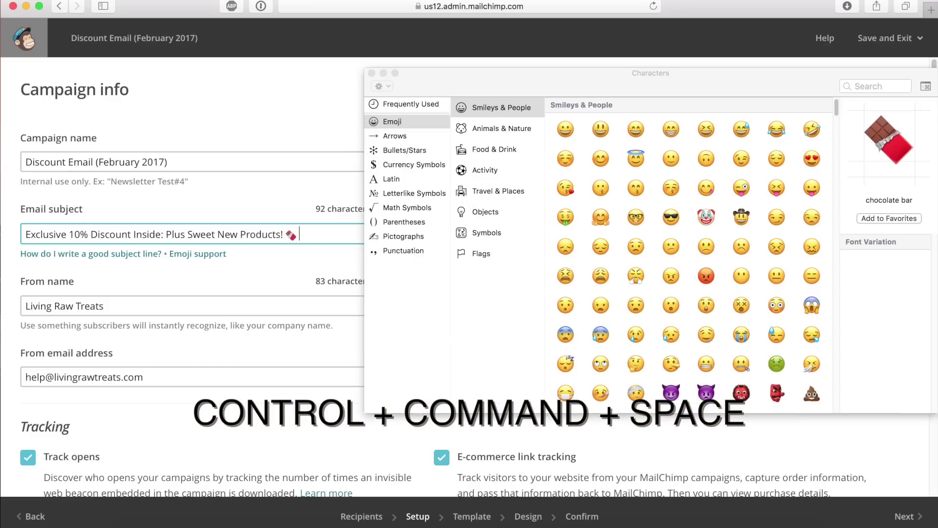
click(372, 73)
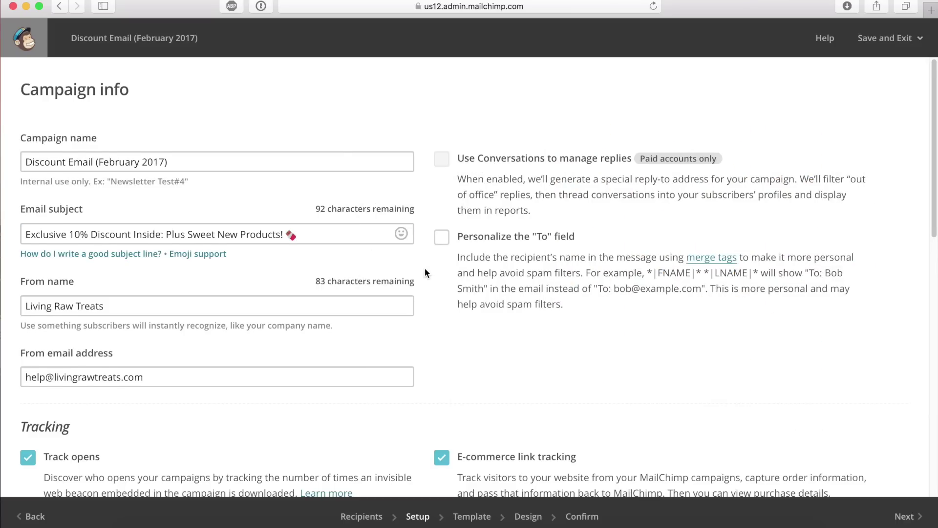
Step: Examine the tracking, social media and auto-convert video options on the campaign setup page
scroll(424, 268, down, 10)
scroll(424, 273, down, 2)
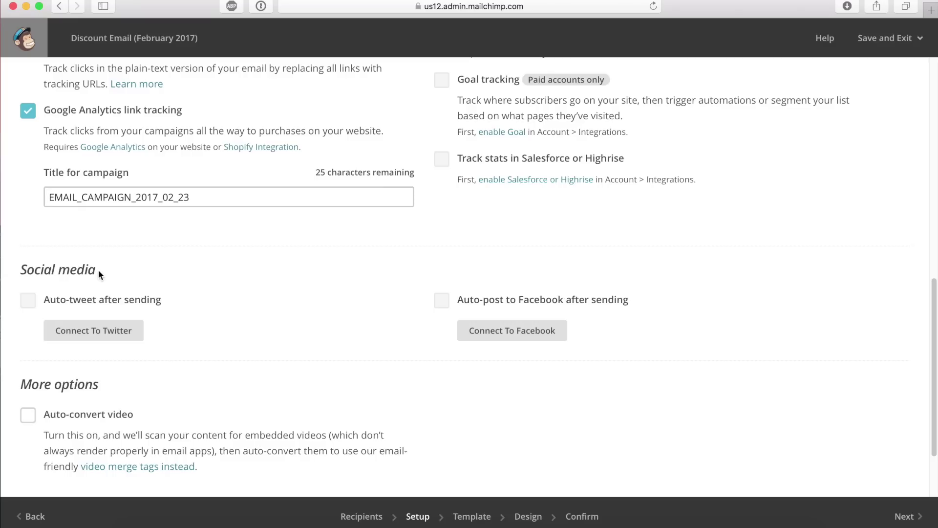
scroll(59, 220, up, 10)
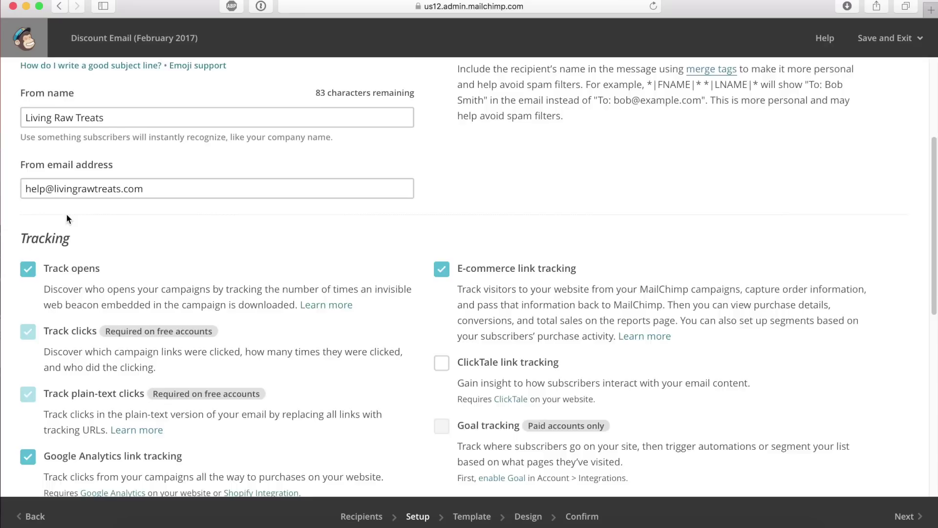
scroll(108, 222, down, 10)
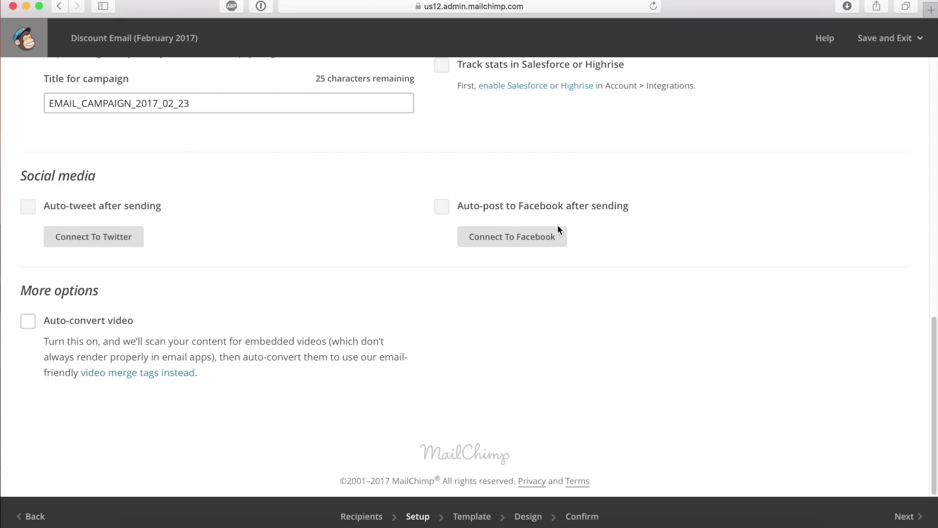
scroll(238, 199, up, 2)
scroll(239, 198, down, 2)
scroll(218, 292, up, 10)
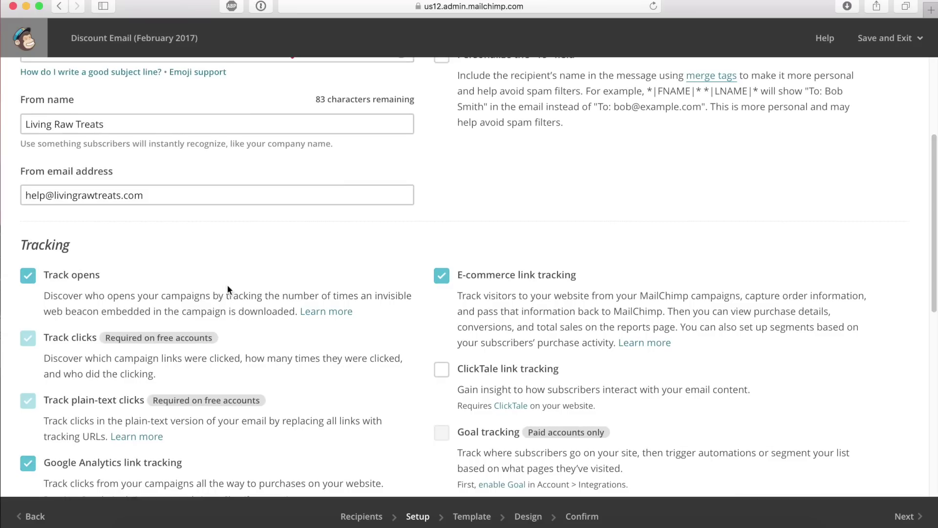
Step: Proceed from campaign setup to template selection and choose the basic 1:2 Column template for the email
scroll(460, 282, down, 3)
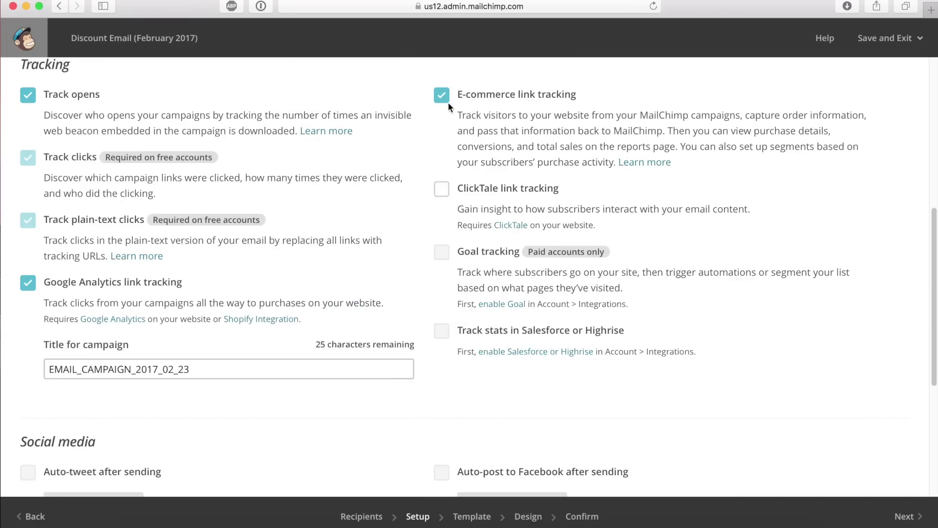
scroll(451, 373, down, 7)
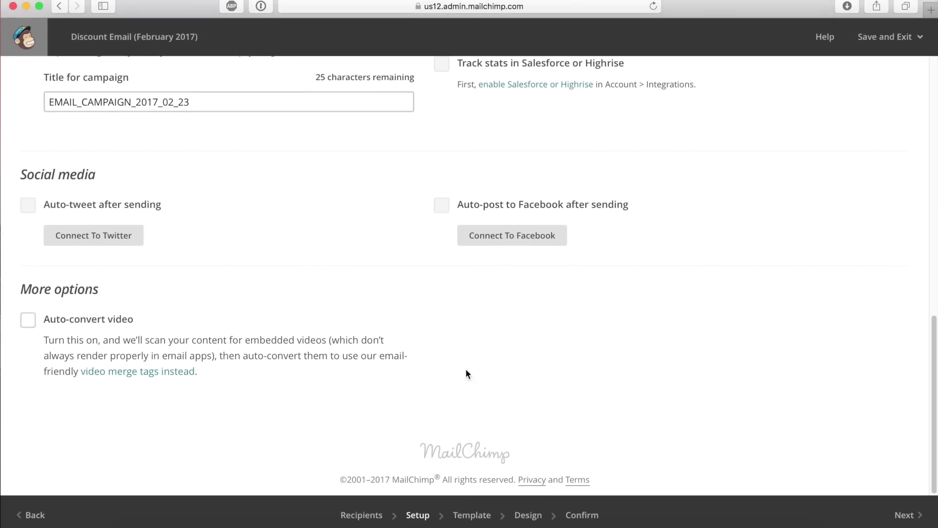
click(901, 514)
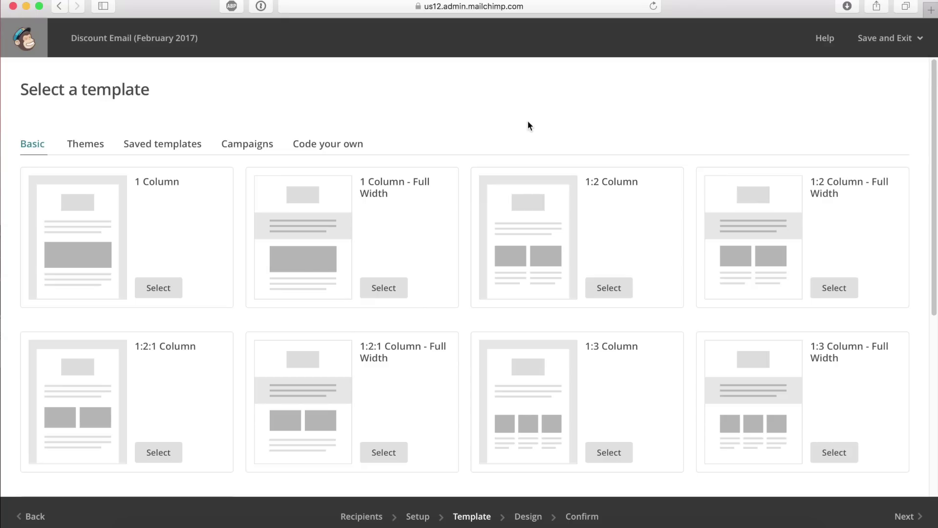
scroll(450, 117, down, 5)
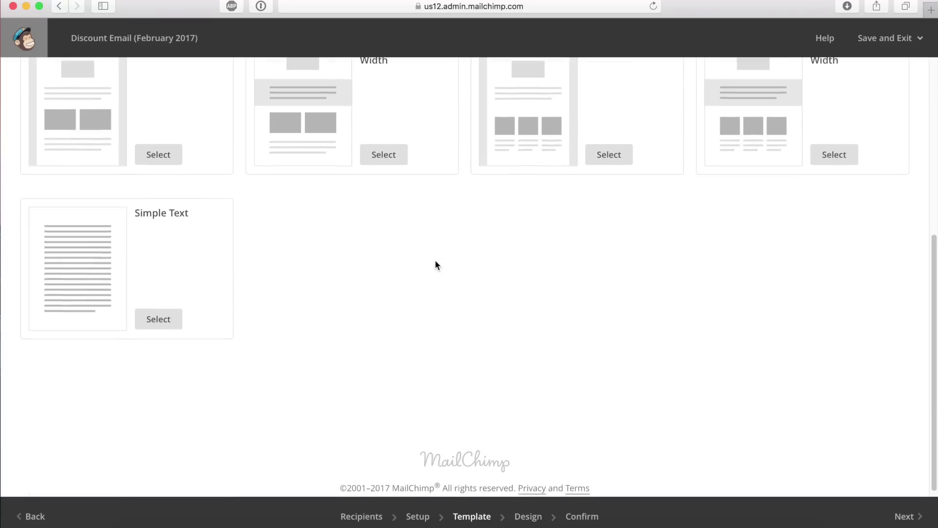
scroll(435, 260, up, 5)
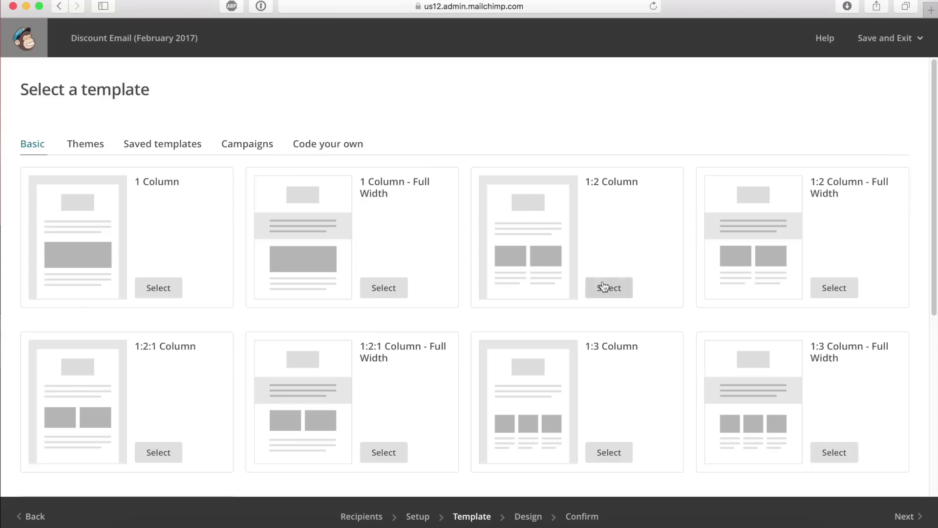
drag(585, 183, 635, 182)
click(638, 182)
click(610, 287)
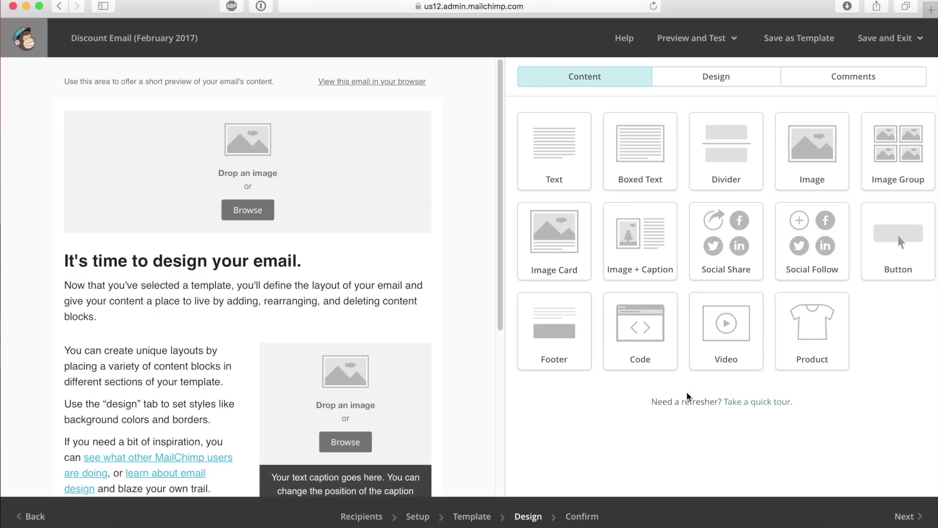
Step: Insert a Social Share block above the heading text in the email and delete it again
drag(724, 259, 172, 254)
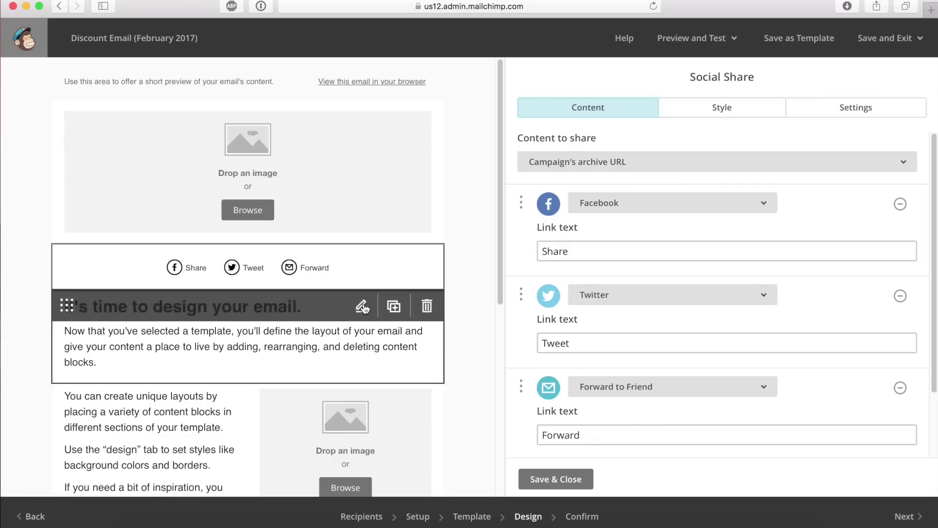
click(429, 259)
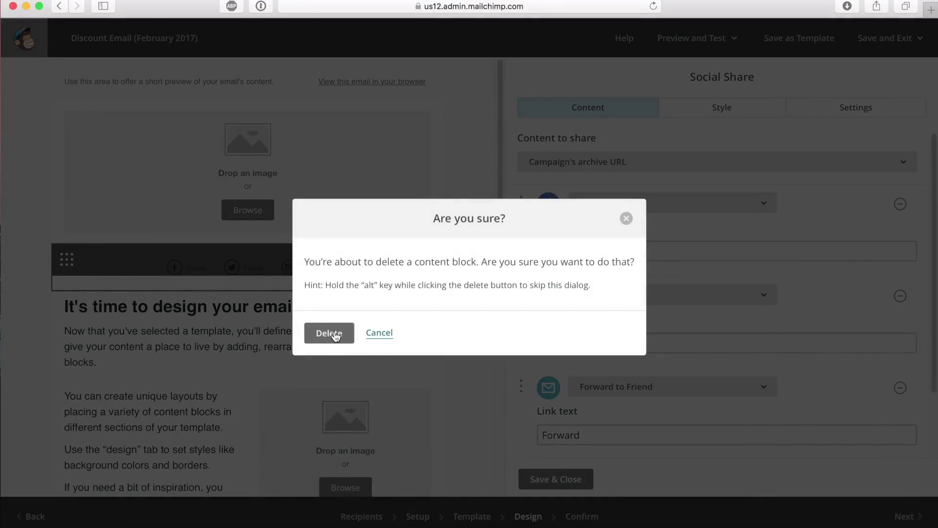
click(335, 334)
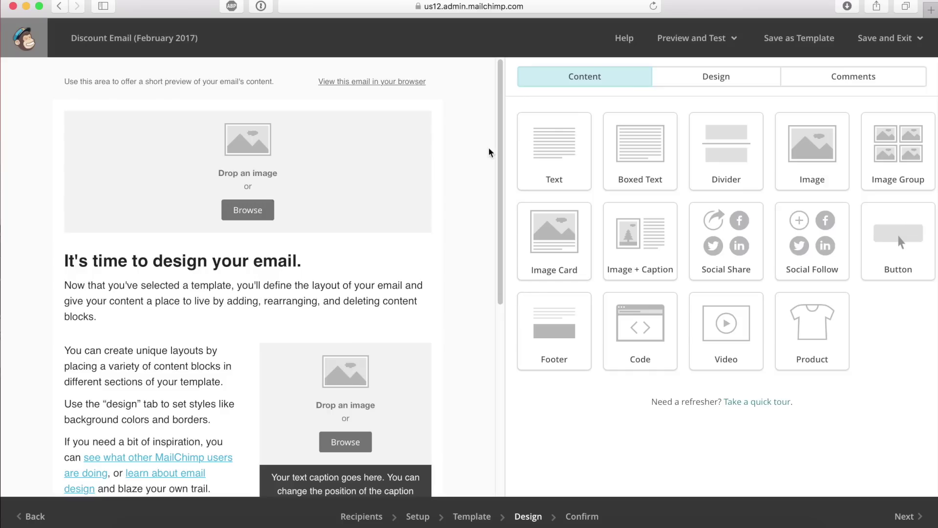
Step: Replace the email's preview text with "Check out our new products, plus an exclusive 10% discount!" and save the text block
click(165, 85)
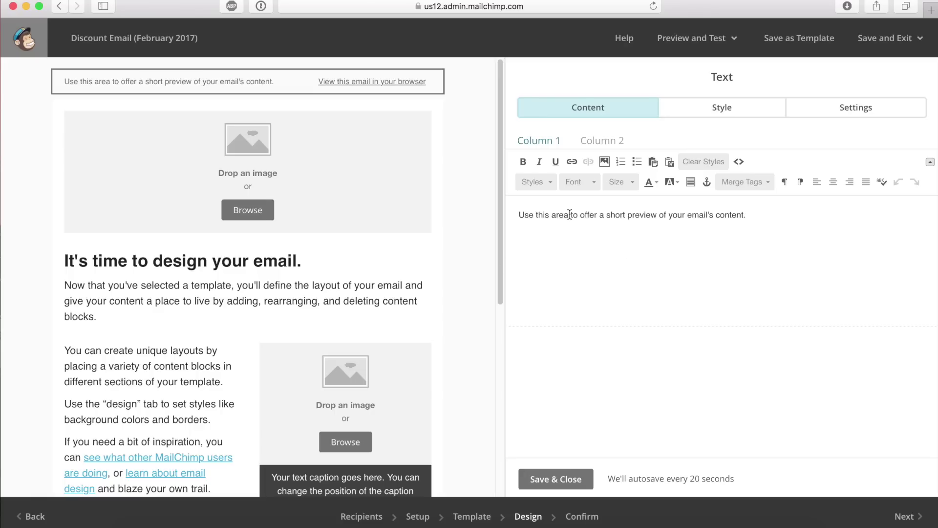
triple_click(602, 215)
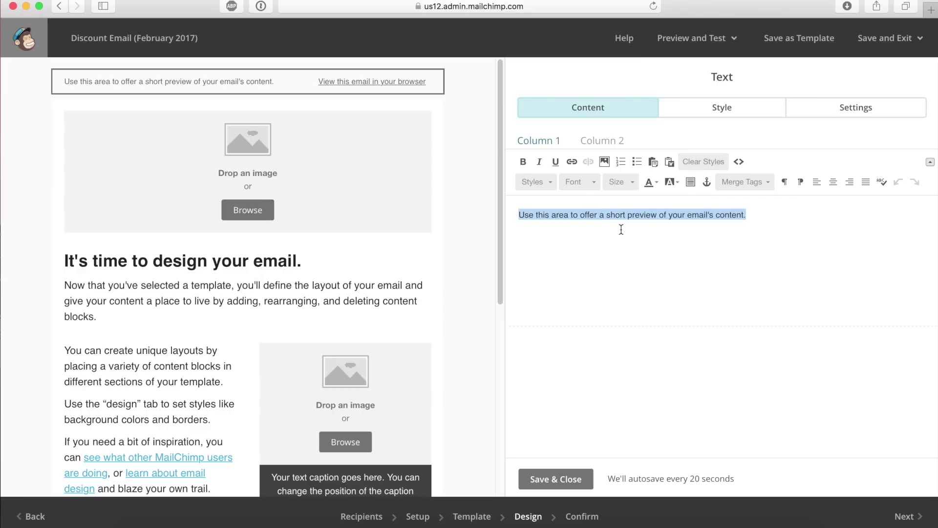
text(Check out our new products and receive an exclusive 10% discount!)
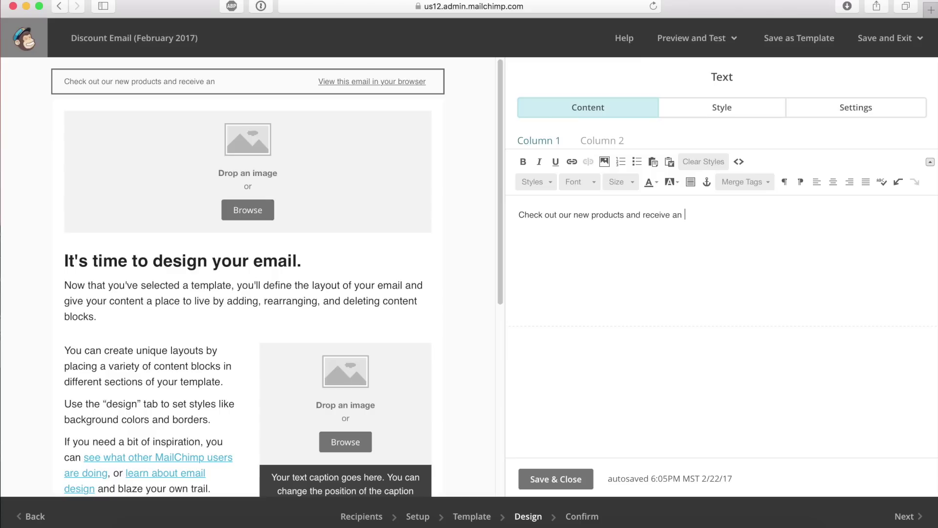
click(664, 216)
drag(663, 216, 625, 216)
text(, plus)
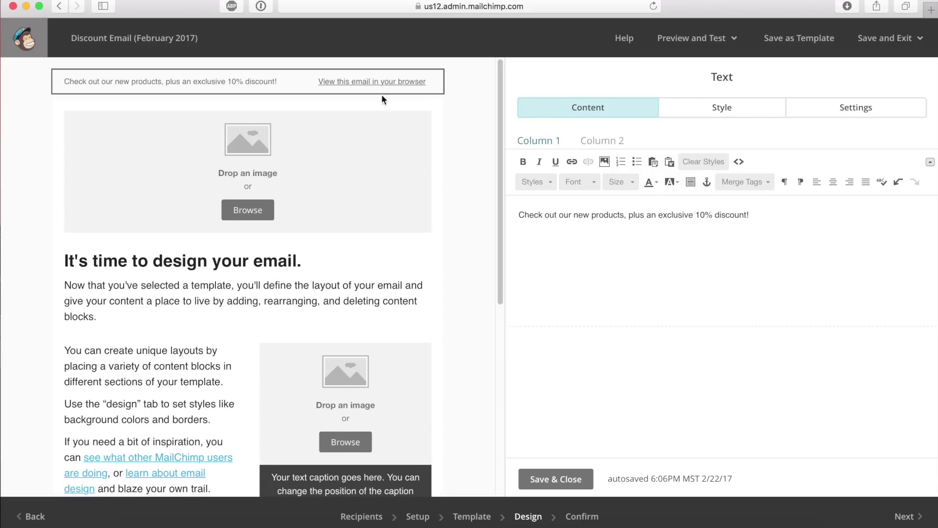
click(758, 275)
click(549, 479)
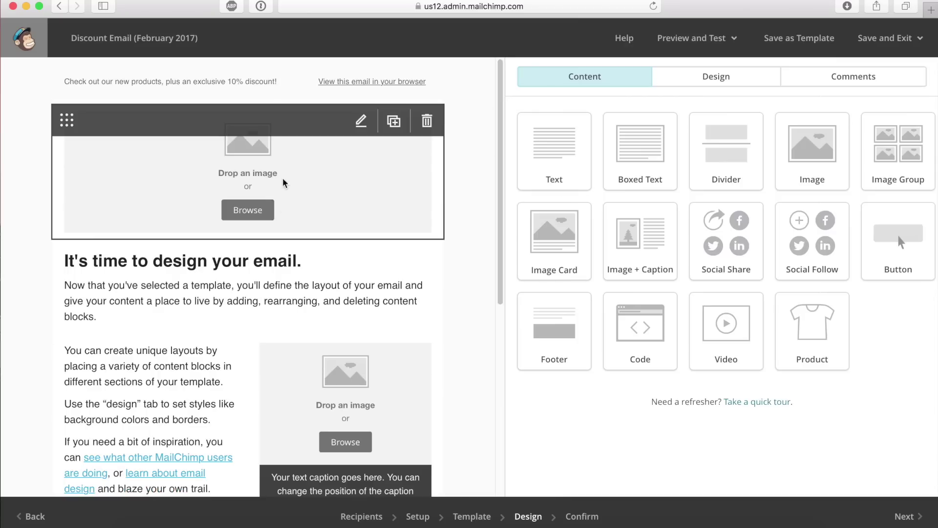
Step: Open the file manager for the empty header image block and look through the stored images
click(288, 164)
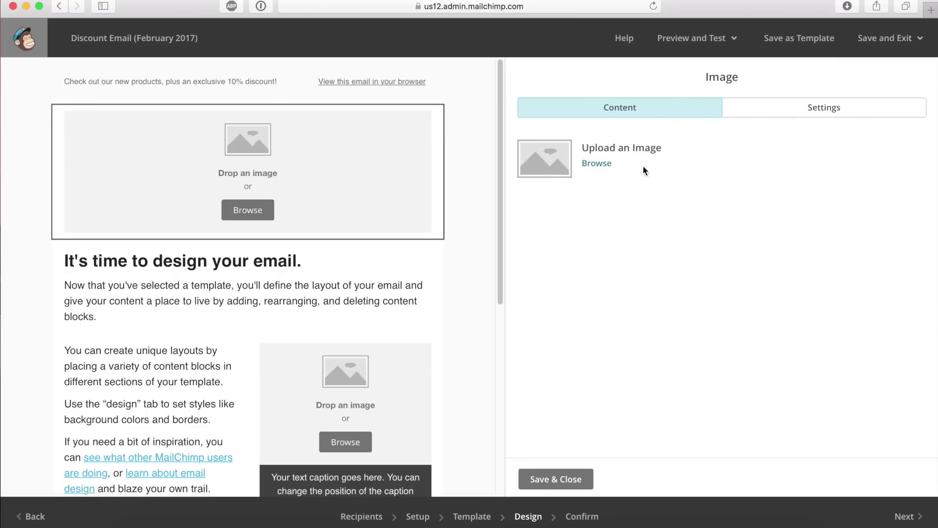
click(601, 169)
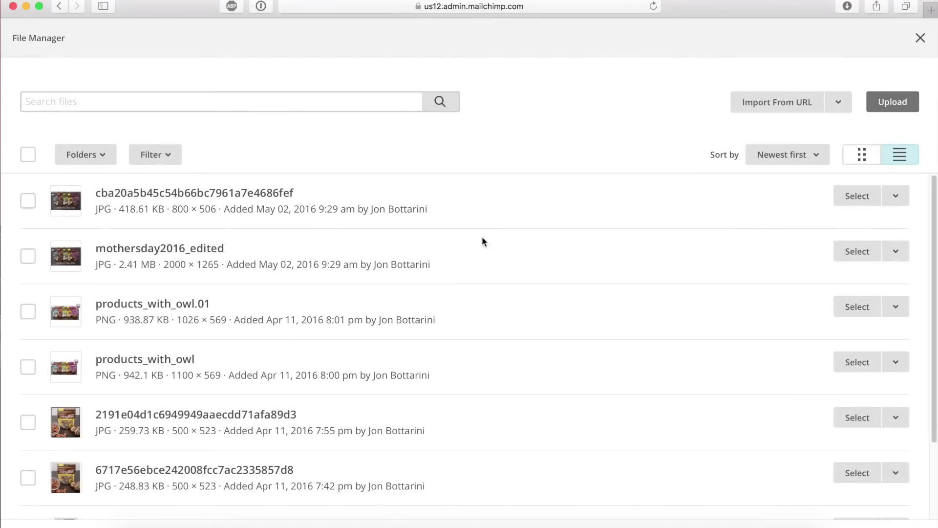
scroll(276, 397, down, 3)
scroll(277, 398, up, 3)
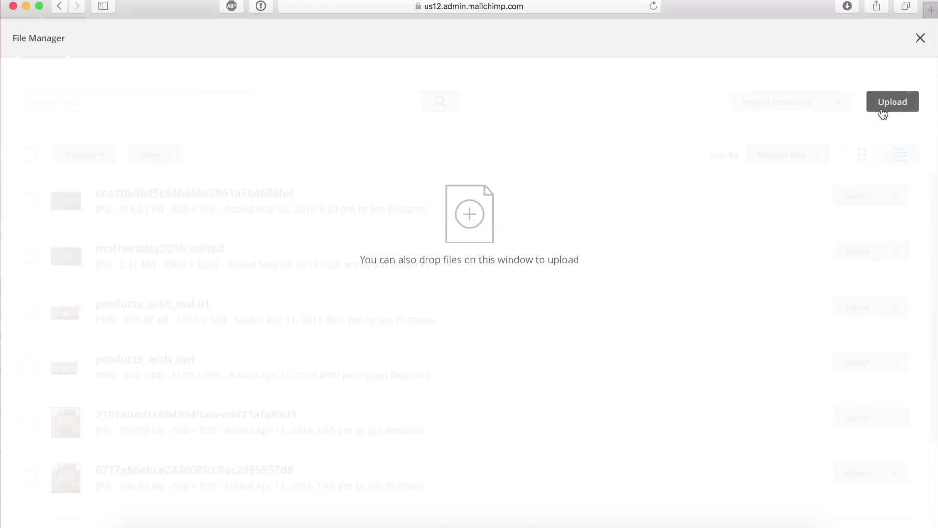
Step: Preview image files on the computer and upload image1.jpeg, the product photo, into the header image block
click(883, 111)
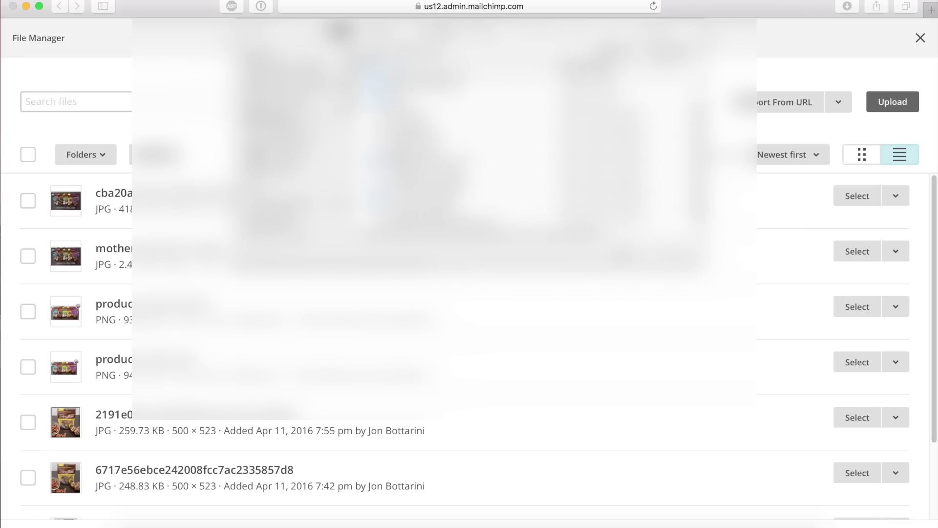
click(489, 146)
key(space)
key(space)
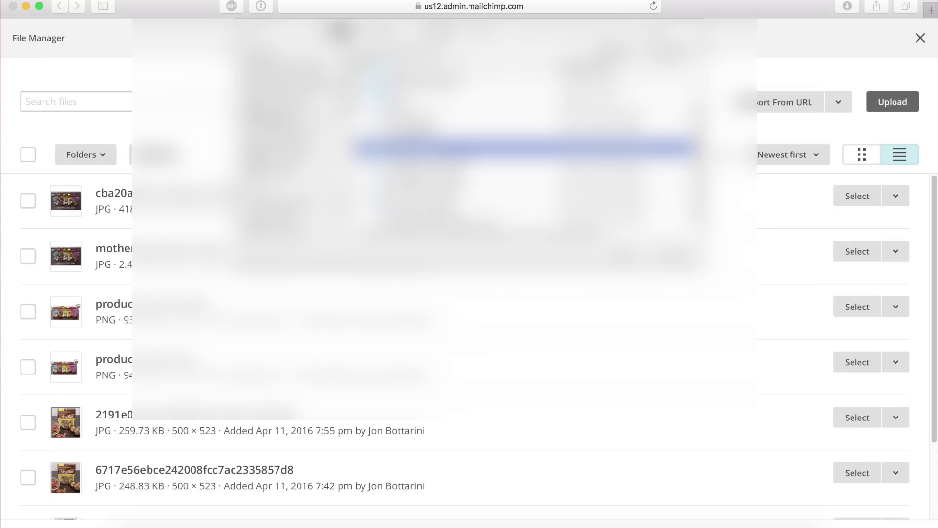
click(525, 193)
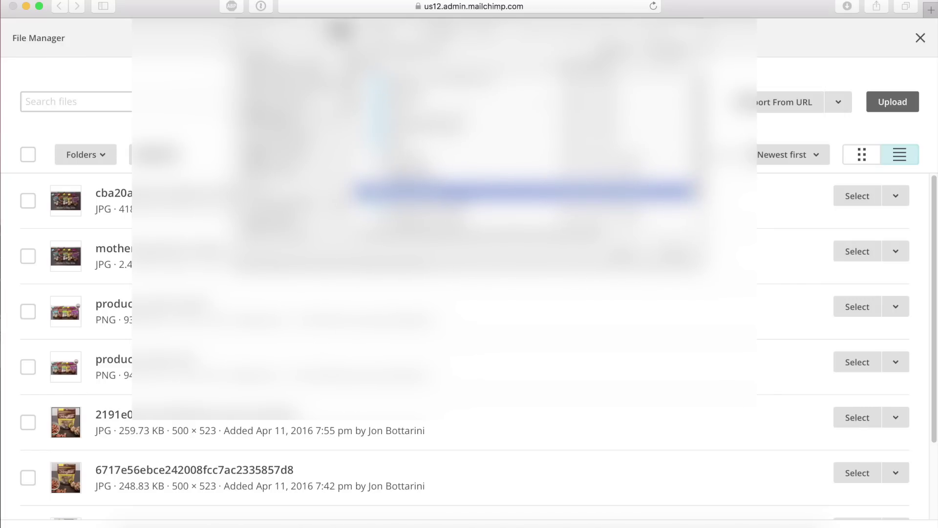
key(Up)
key(space)
key(space)
key(space)
key(space)
key(Down)
key(Up)
key(space)
key(space)
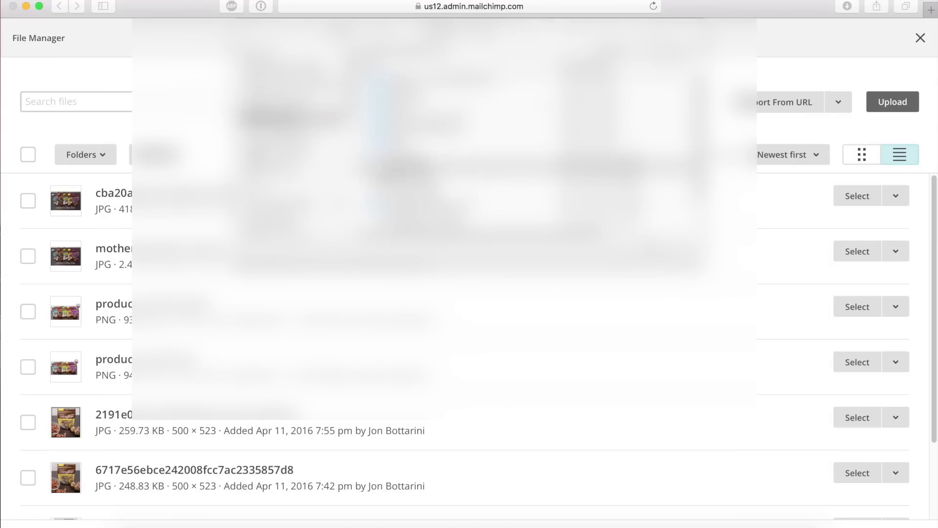
key(Return)
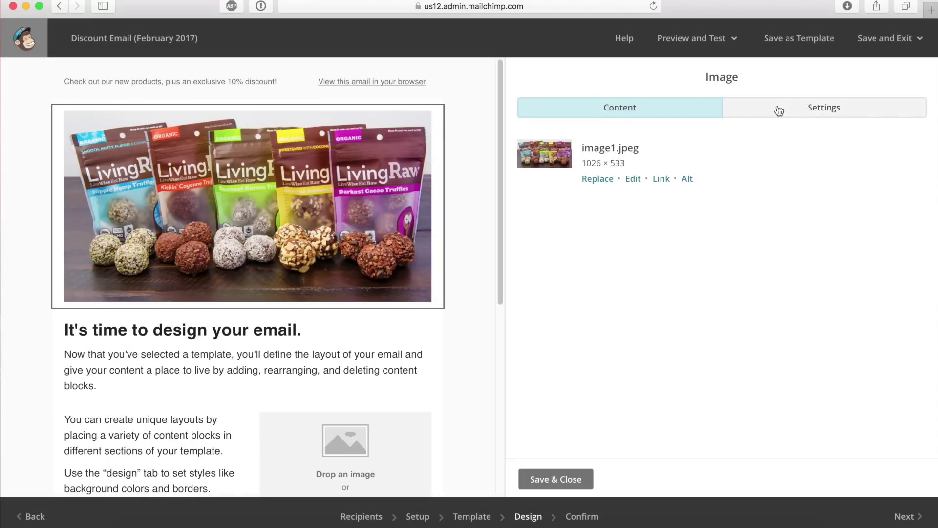
Step: Enable retina support for the header image, constraining its dimensions by 50% for high-definition displays
mouse_move(247, 228)
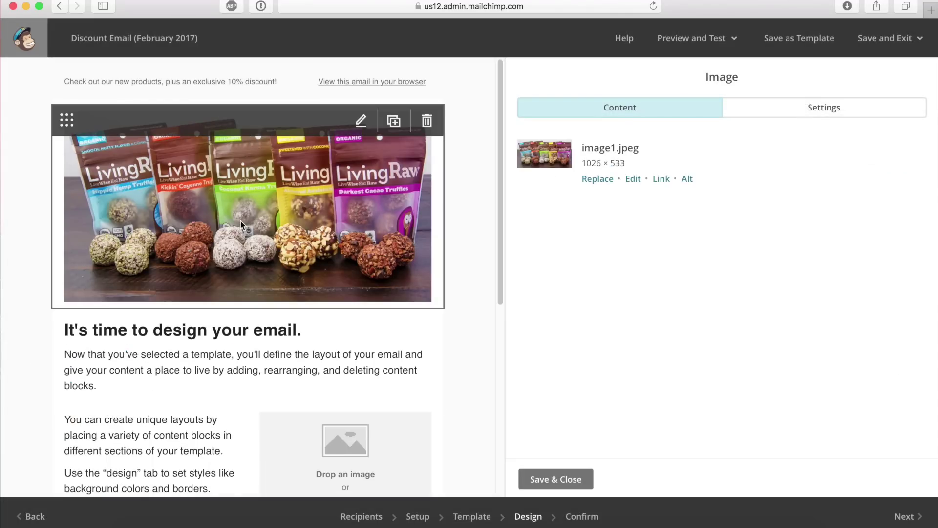
click(779, 120)
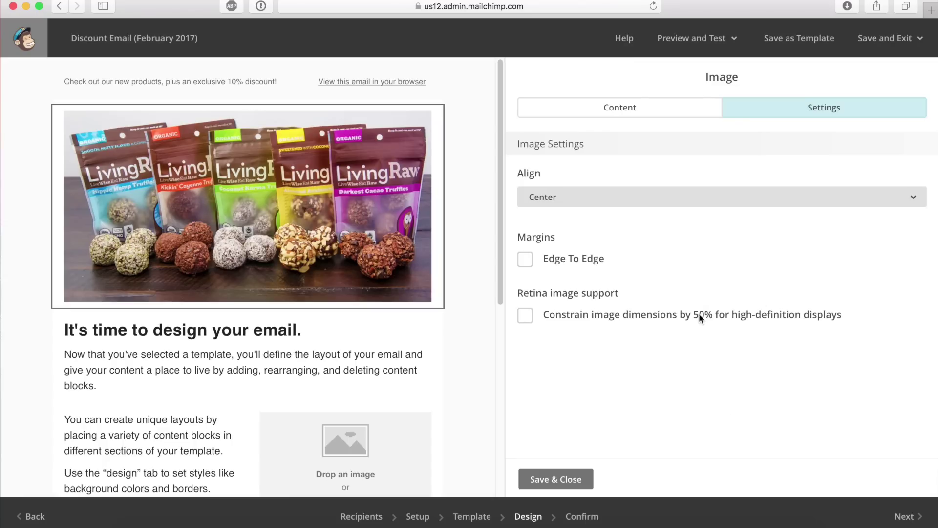
click(526, 316)
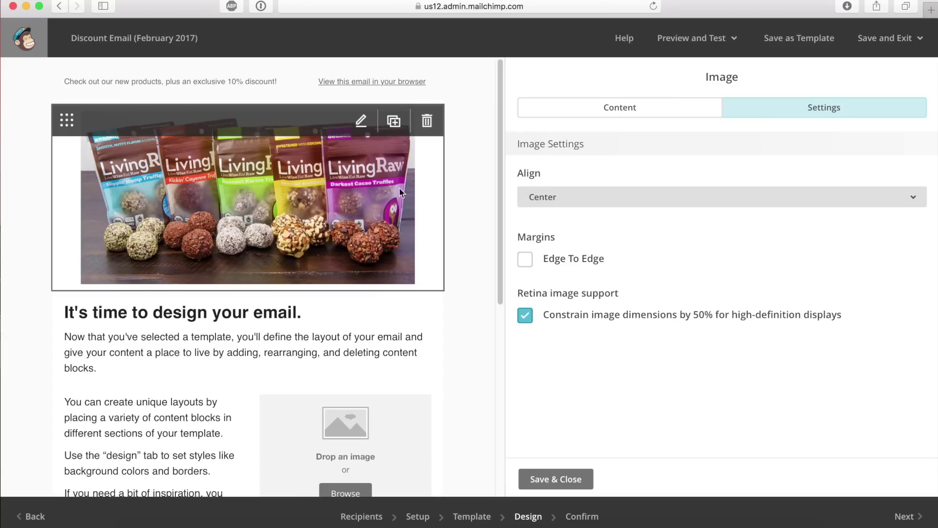
Step: Apply the Hi-Def enhancement to the header image in the photo editor and save the edited picture
click(626, 105)
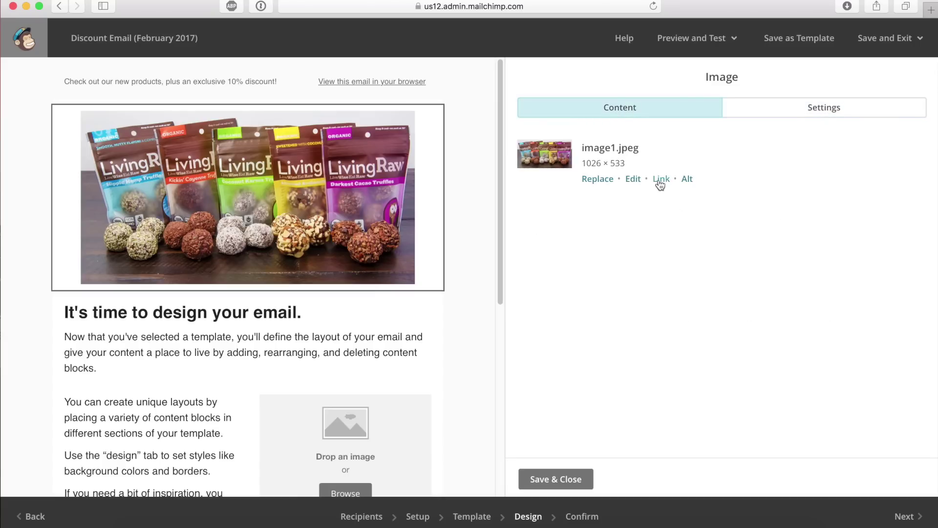
click(634, 179)
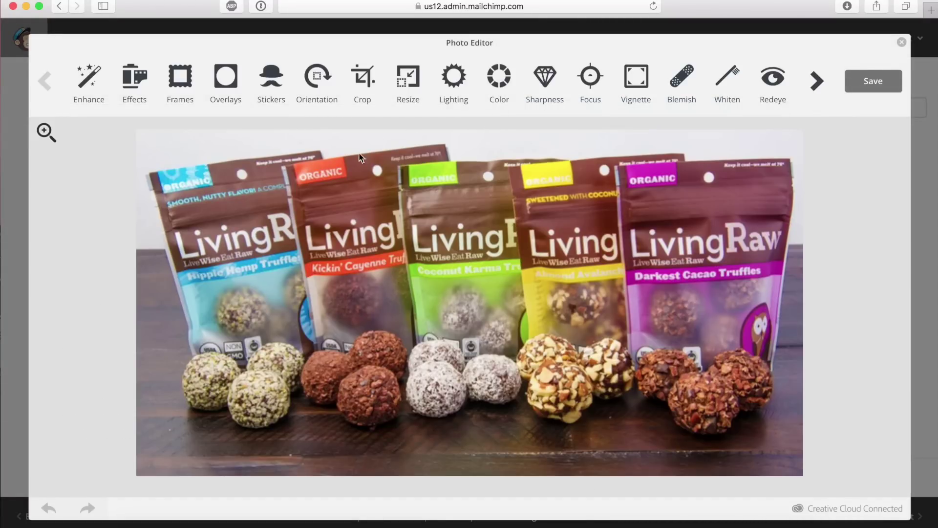
click(453, 93)
drag(479, 104, 581, 94)
click(460, 66)
click(69, 82)
click(70, 97)
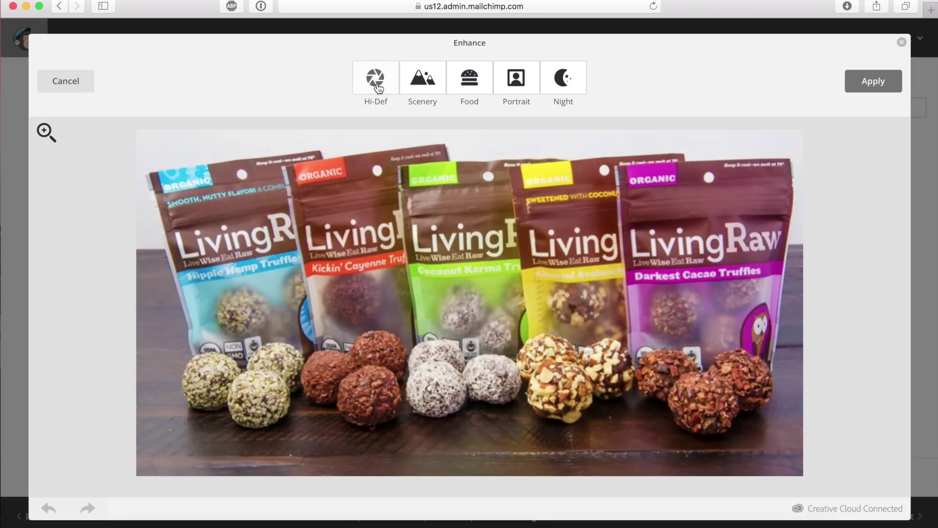
click(375, 78)
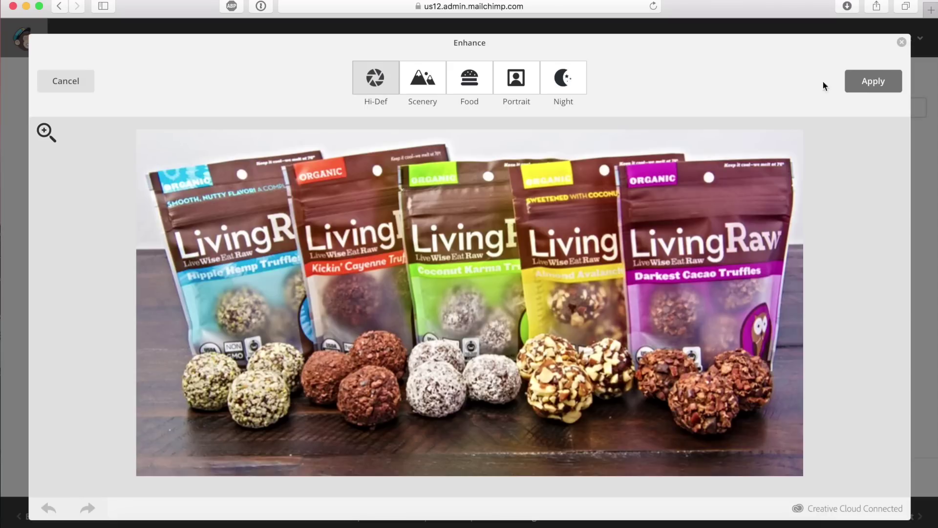
click(856, 79)
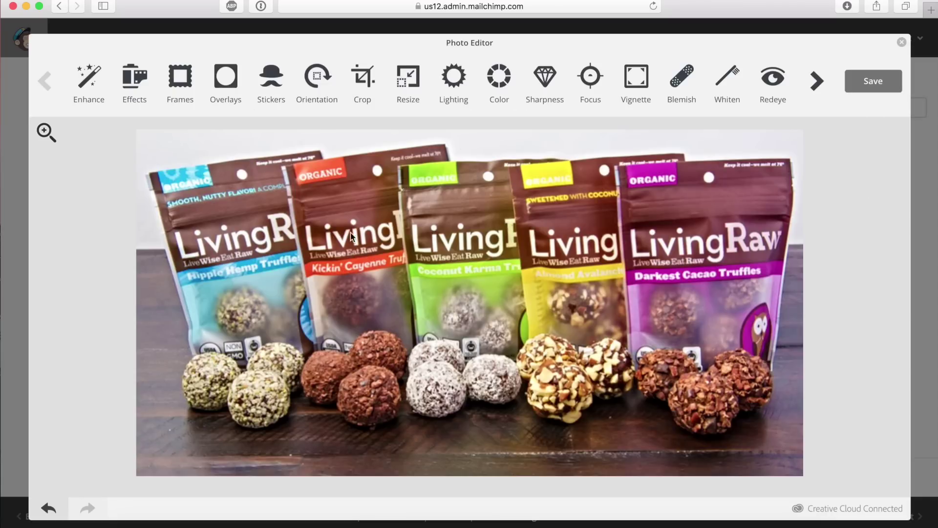
click(868, 85)
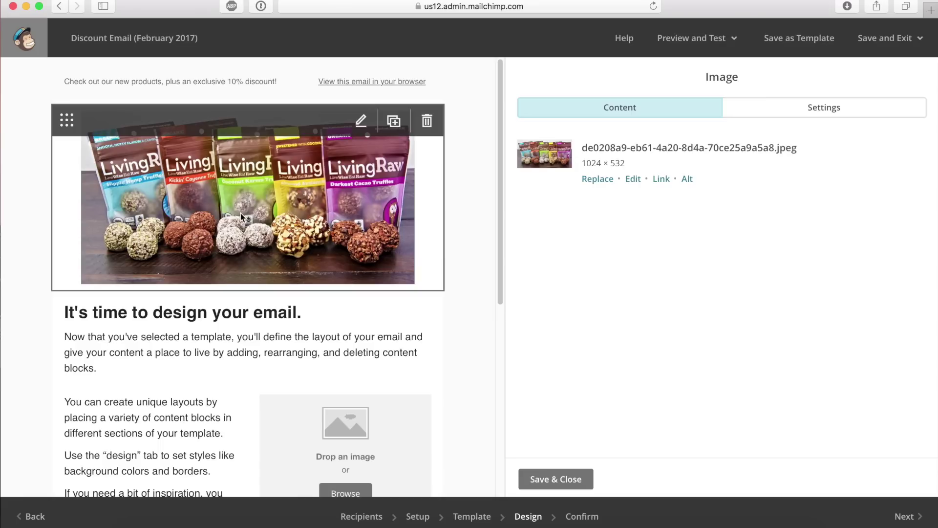
click(662, 180)
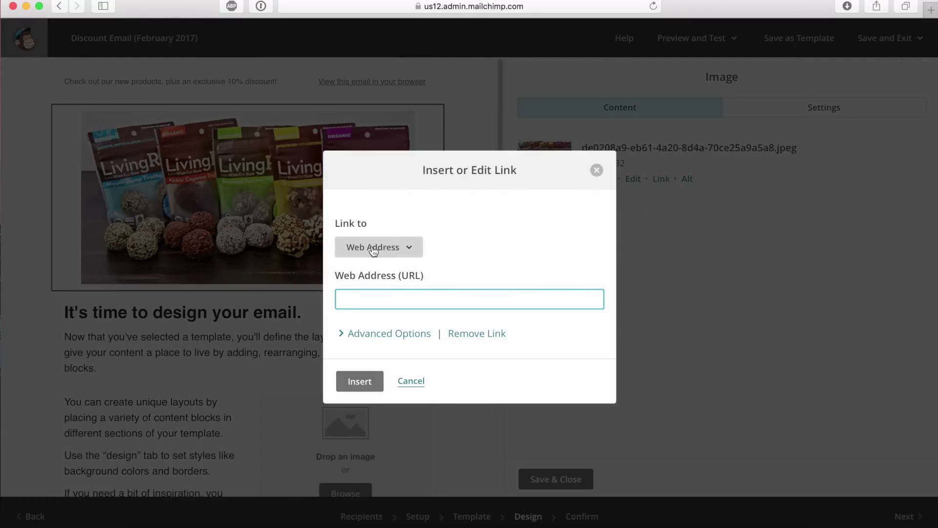
text(www.living)
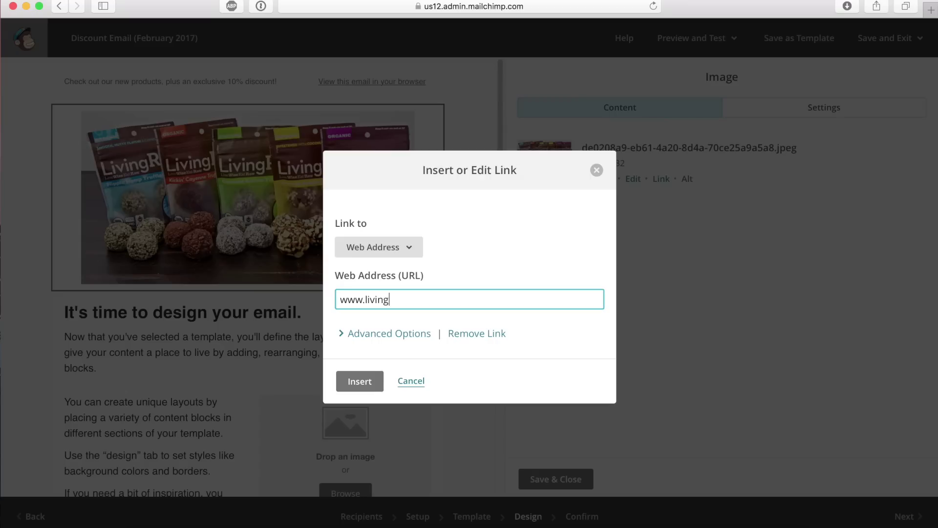
text(rawtreats.com)
click(410, 334)
click(362, 334)
click(375, 384)
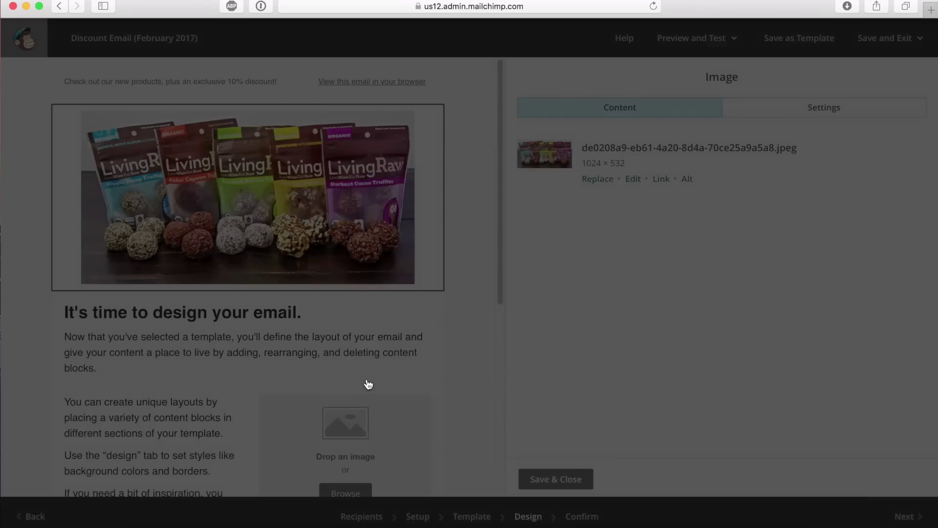
mouse_move(209, 215)
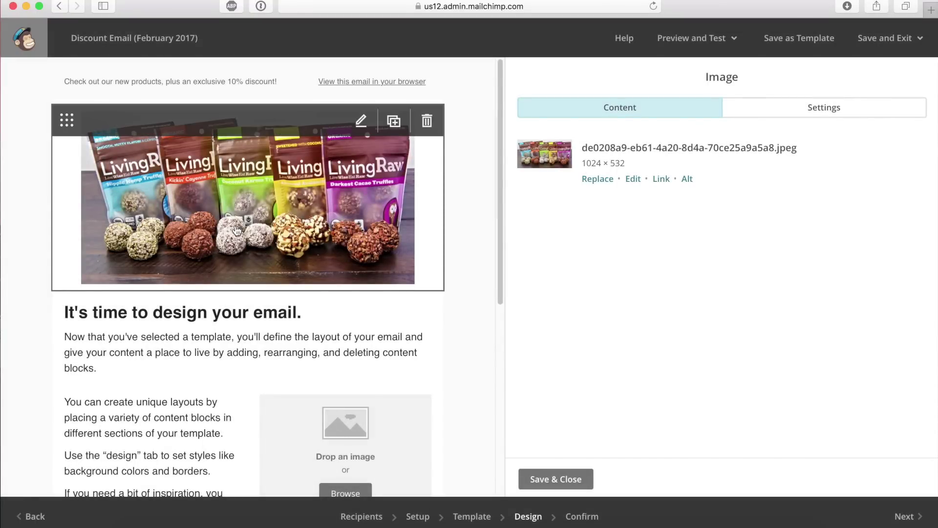
Step: Replace the heading of the text block below the header image with "It's an exclusive offer just for you!"
mouse_move(338, 332)
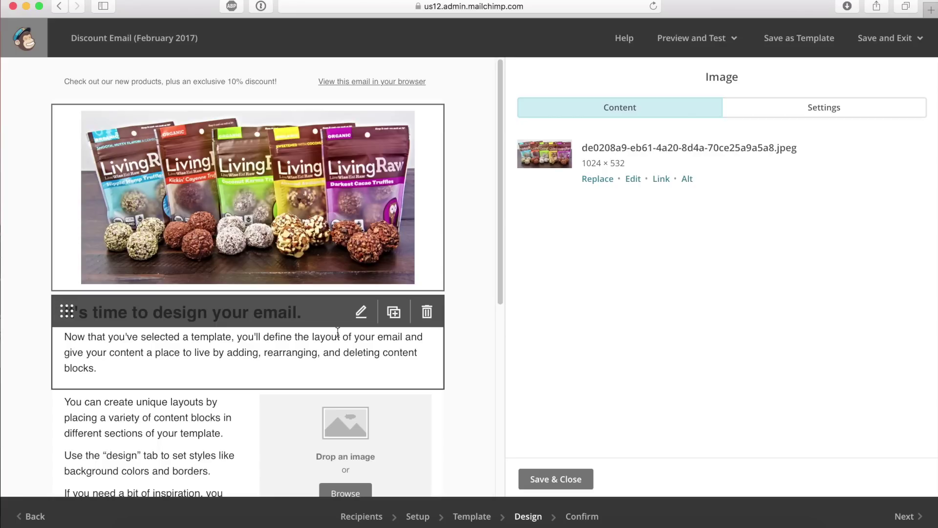
scroll(227, 330, down, 5)
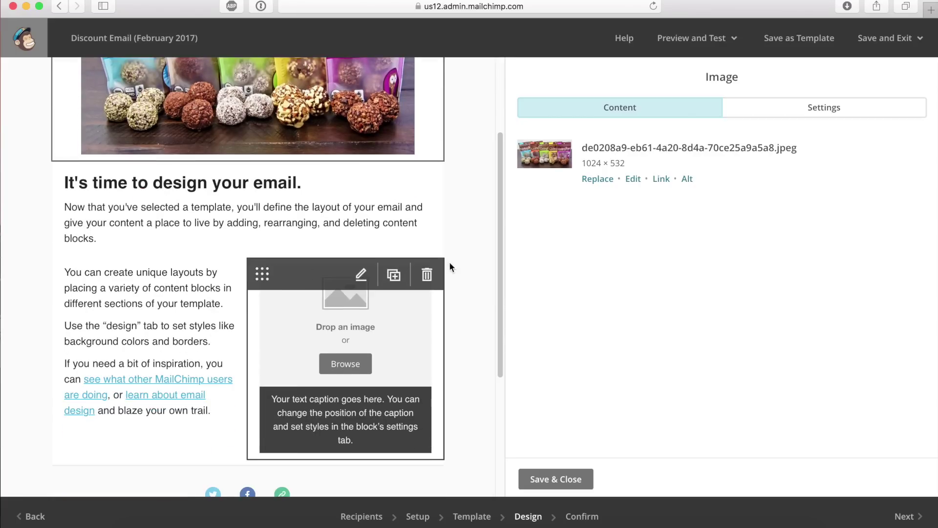
click(210, 211)
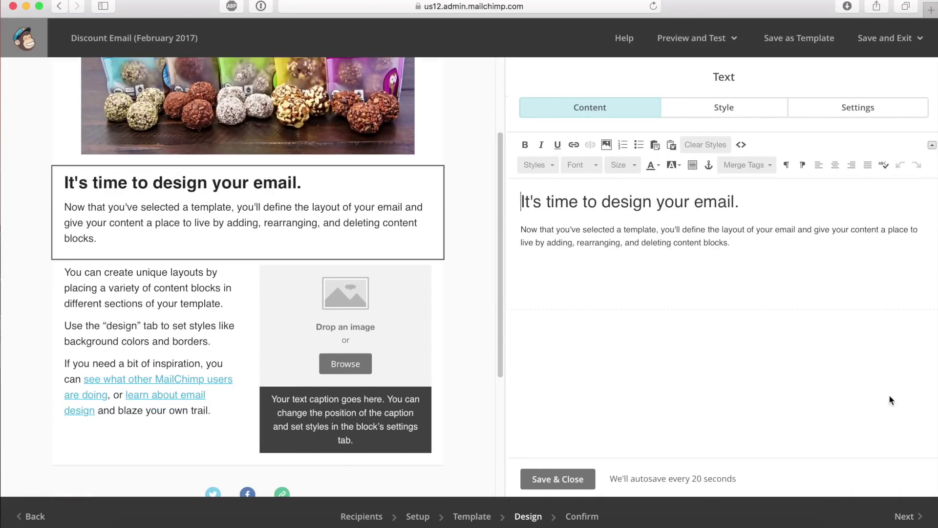
drag(733, 201, 476, 197)
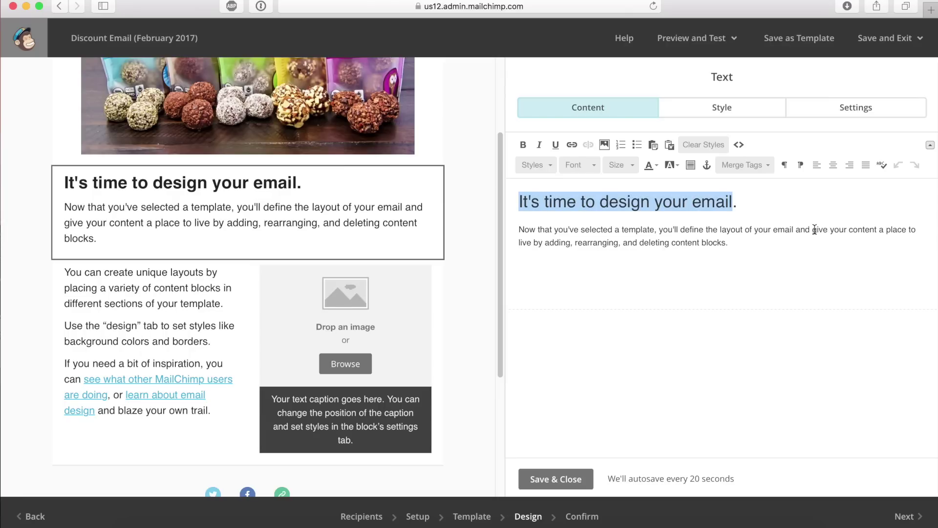
key(BackSpace)
text(It's an exclusive offer just for you!)
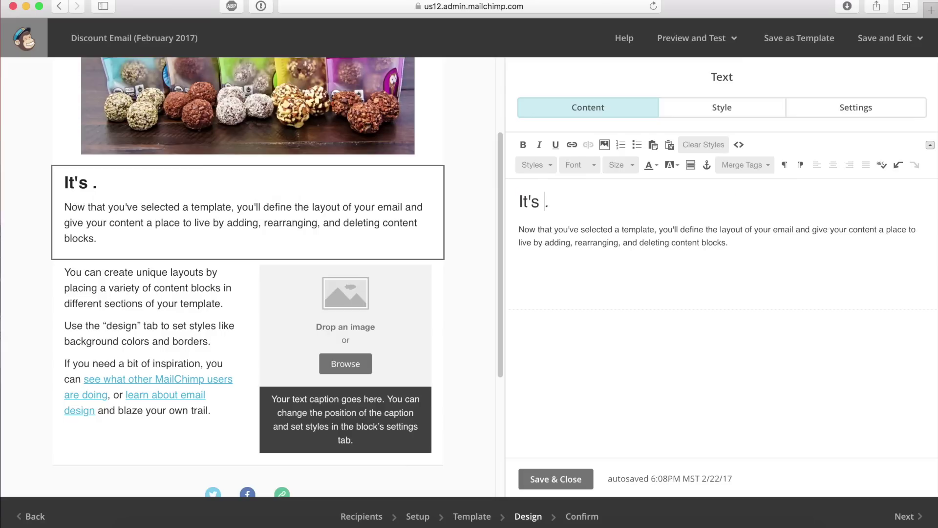
key(Delete)
Step: Replace the paragraph with "Use code SPECIAL10 for 10% off your entire order at LivingRawTreats.com" and a second line "It's a sweet deal that won't last for long!"
drag(728, 243, 518, 230)
text(Use code SPECIAL10 for 10% off your entire order at LivingRawTreats.com)
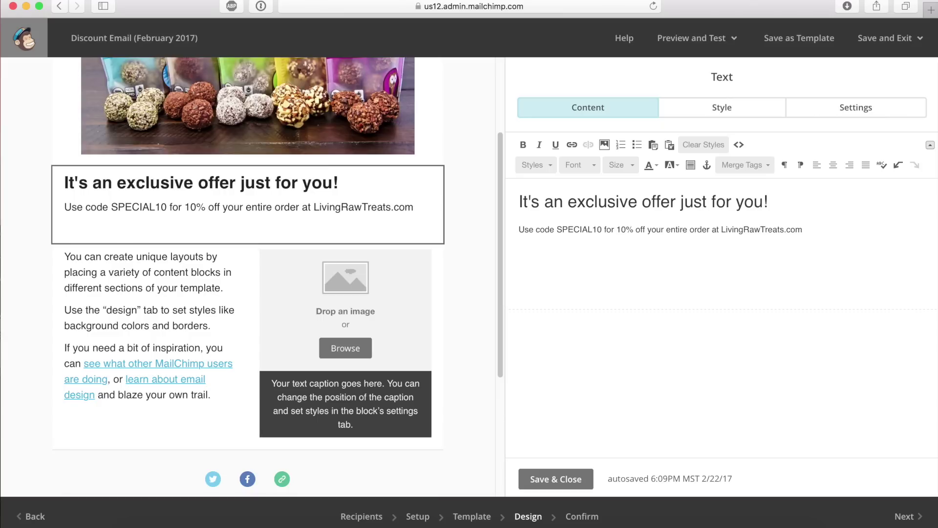
key(shift+Return)
text(It's a sweet deal that won't last for long!)
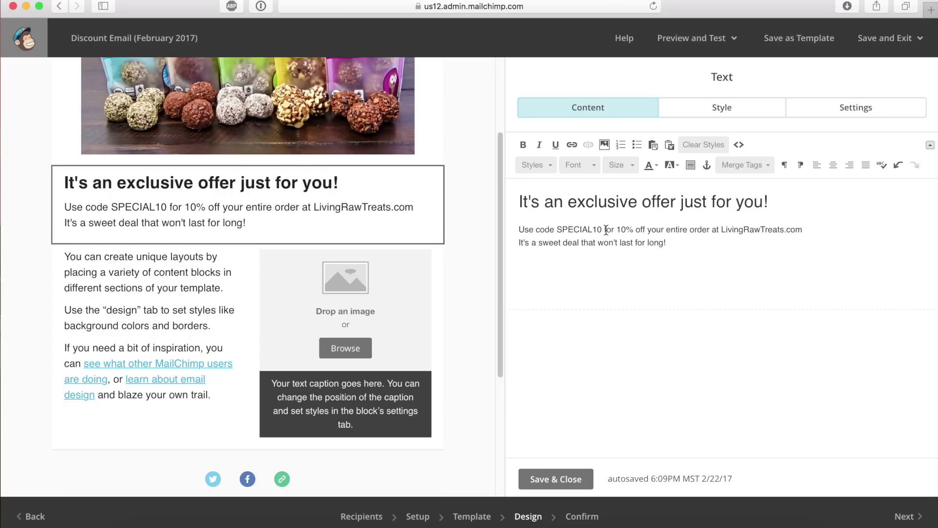
Step: Make the discount code SPECIAL10 in the paragraph bold and red
click(601, 229)
drag(558, 230, 602, 229)
click(523, 147)
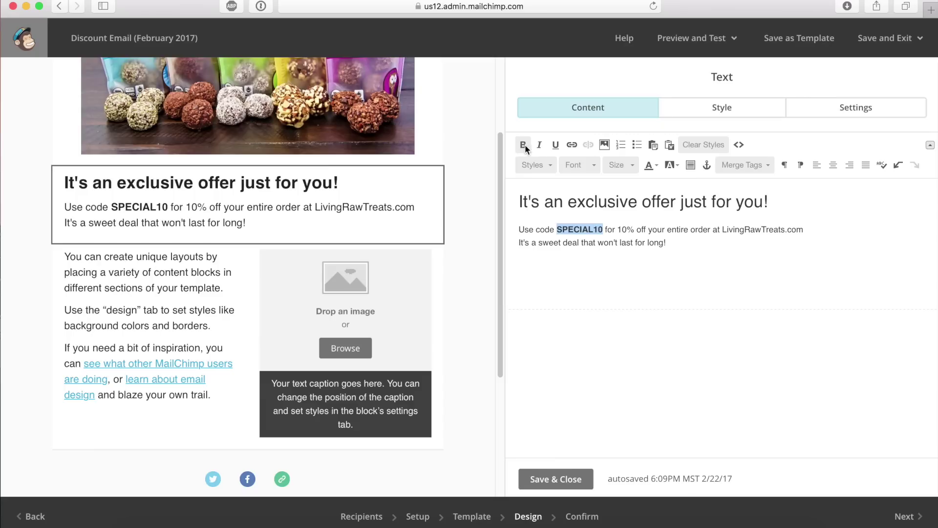
click(657, 166)
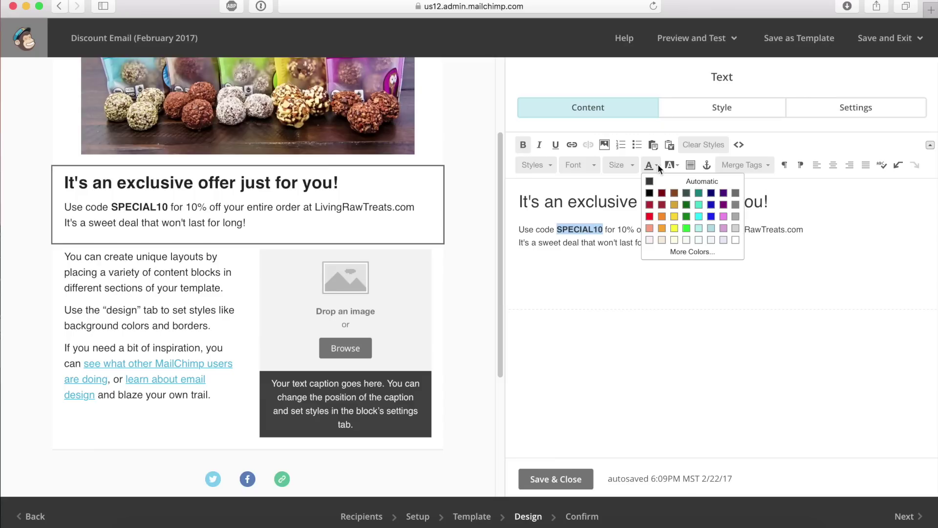
click(649, 216)
click(701, 247)
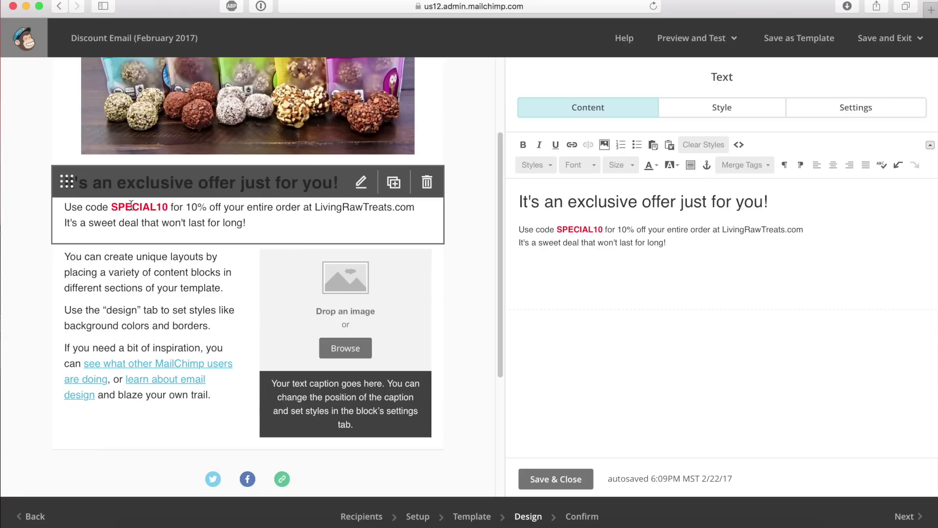
drag(718, 229, 803, 228)
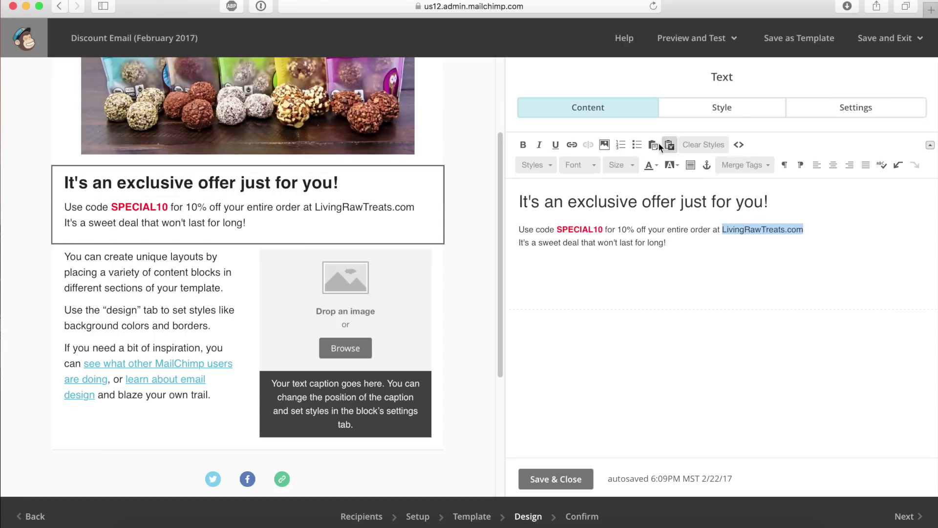
click(572, 146)
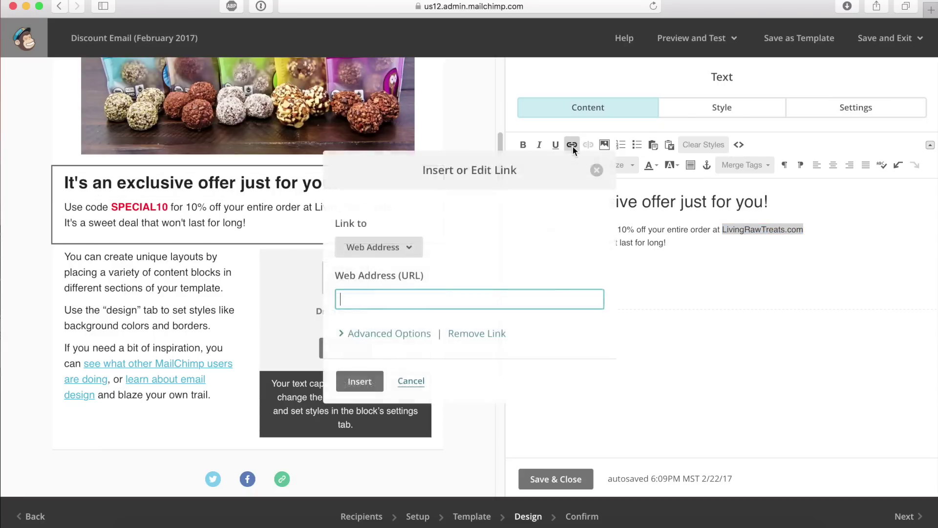
text(www.livingrawtreats.com)
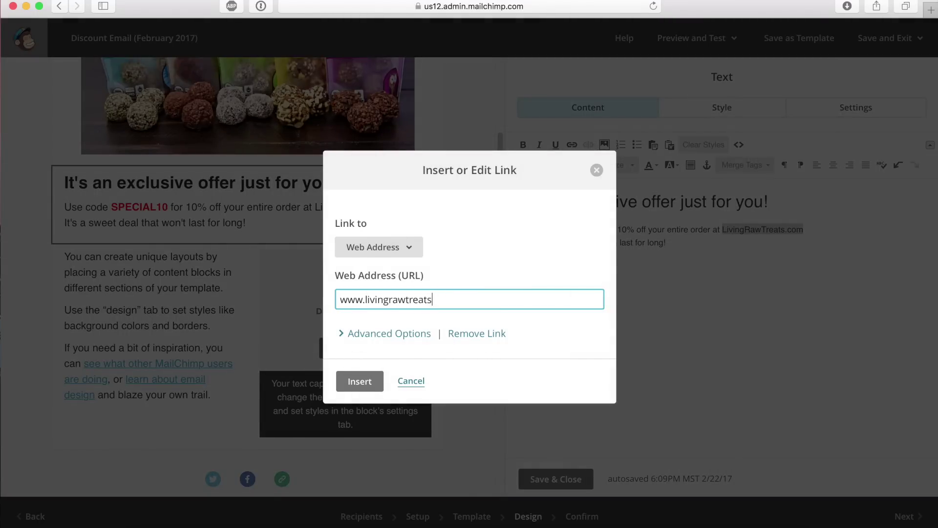
click(346, 380)
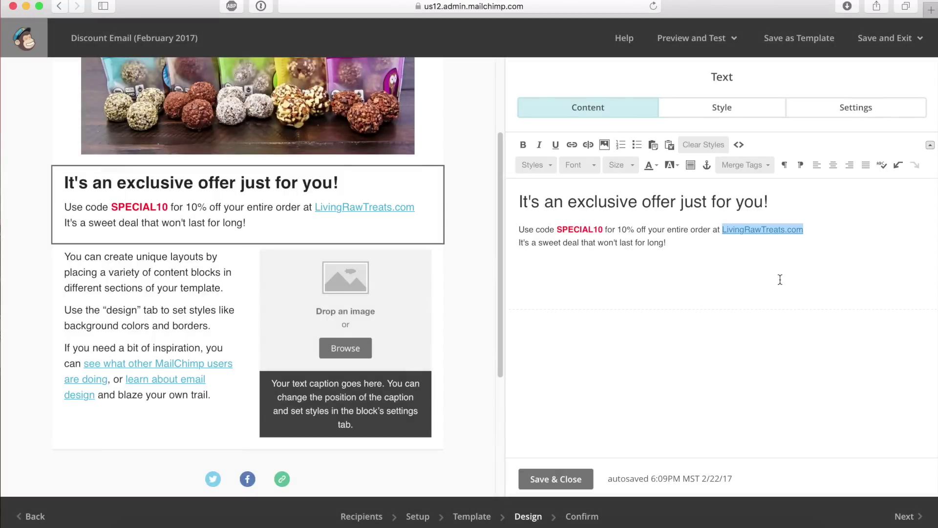
Step: Center both lines of the offer paragraph below the heading
click(679, 243)
drag(687, 243, 508, 229)
click(833, 165)
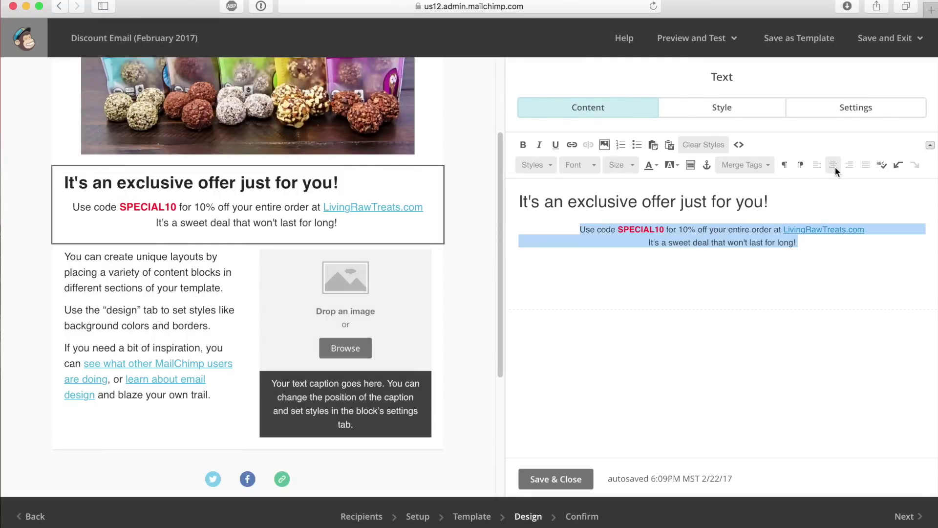
click(829, 269)
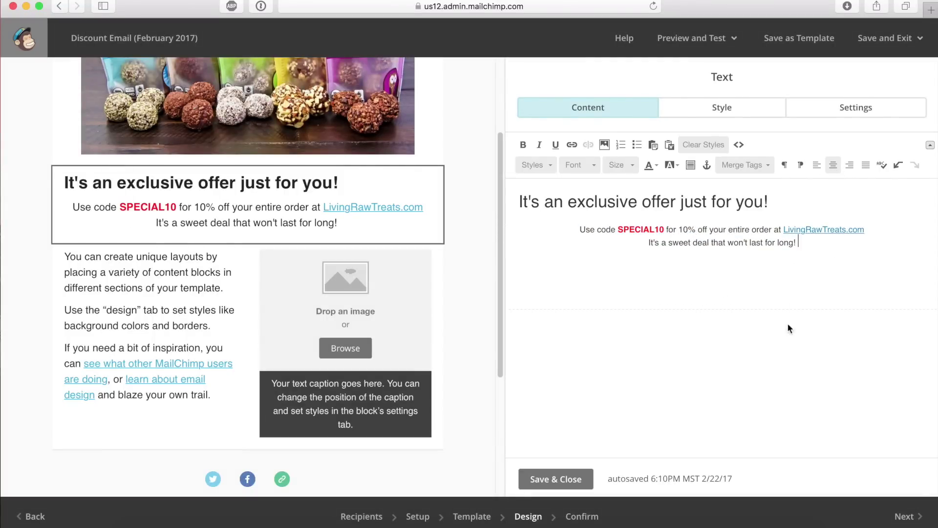
Step: Set the font size of the SPECIAL10 code in the paragraph to 18
drag(619, 229, 665, 230)
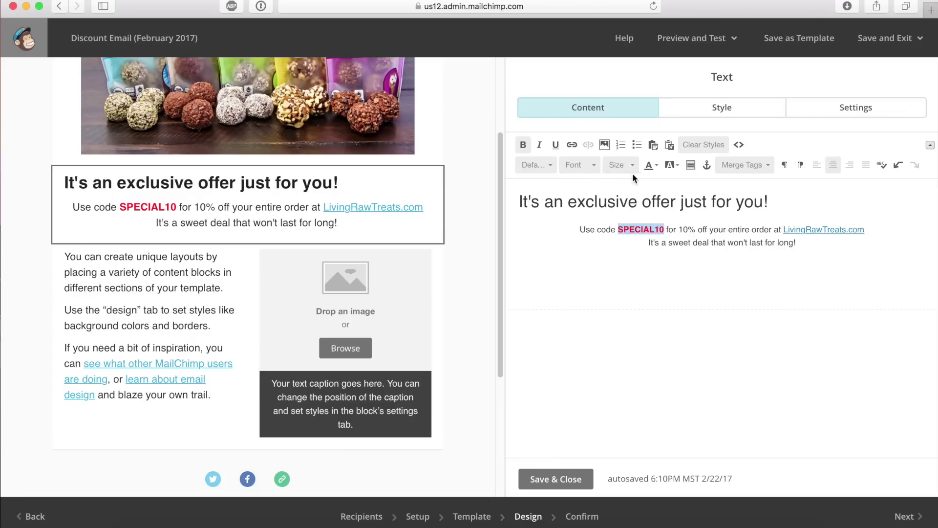
click(618, 165)
click(616, 234)
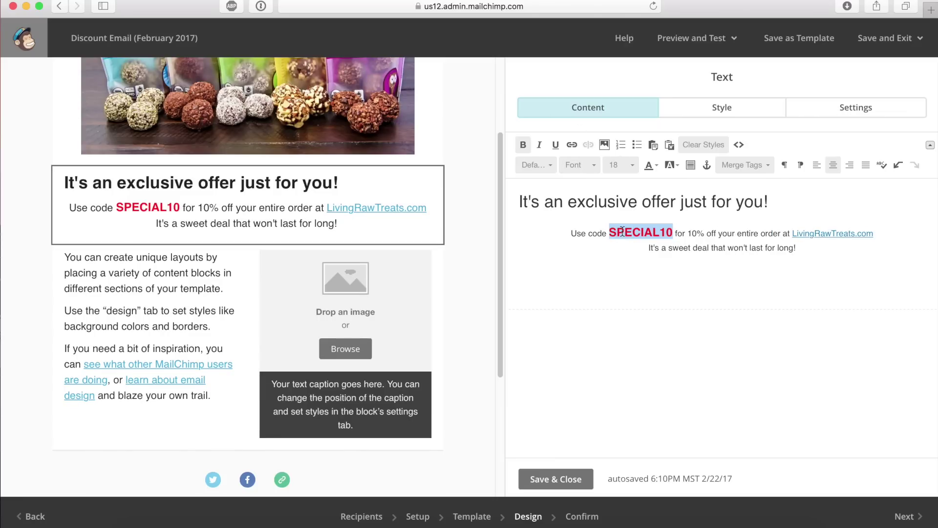
click(810, 243)
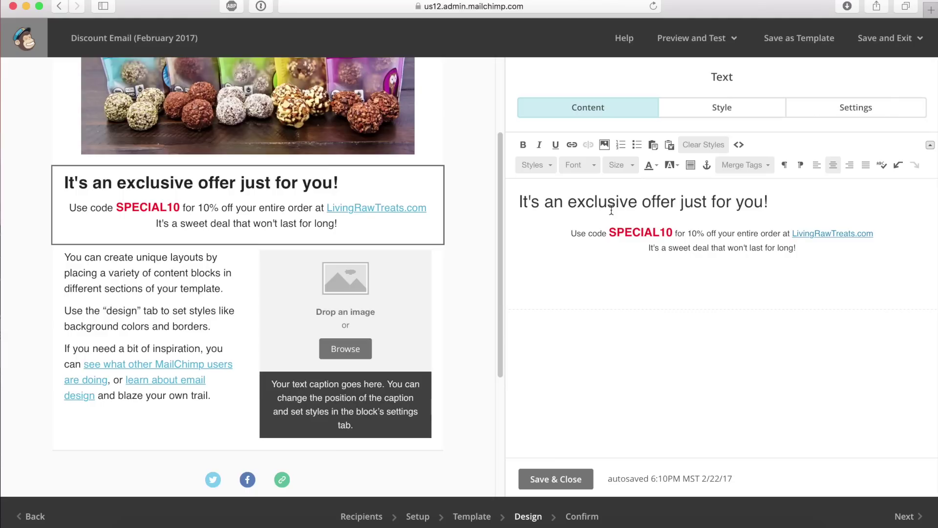
Step: Center the "It's an exclusive offer just for you!" heading and save the text block
drag(785, 194, 489, 194)
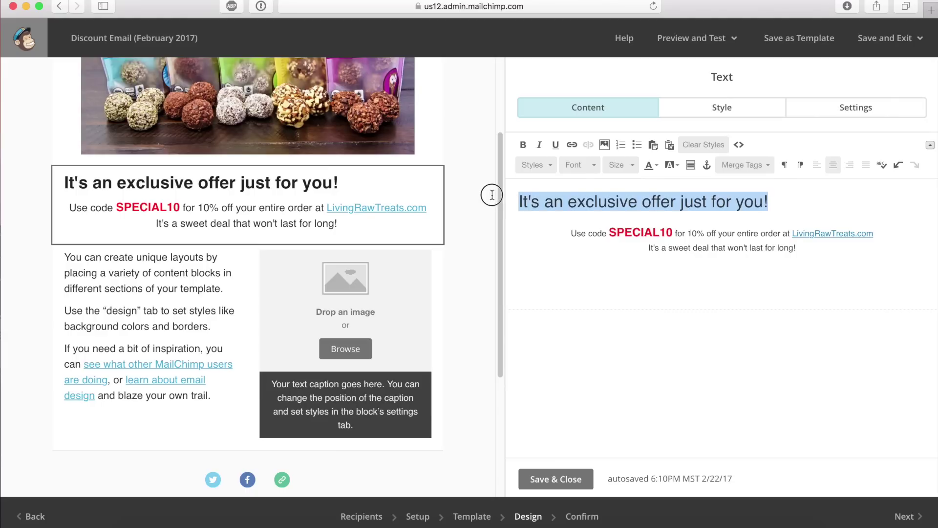
click(833, 165)
click(845, 274)
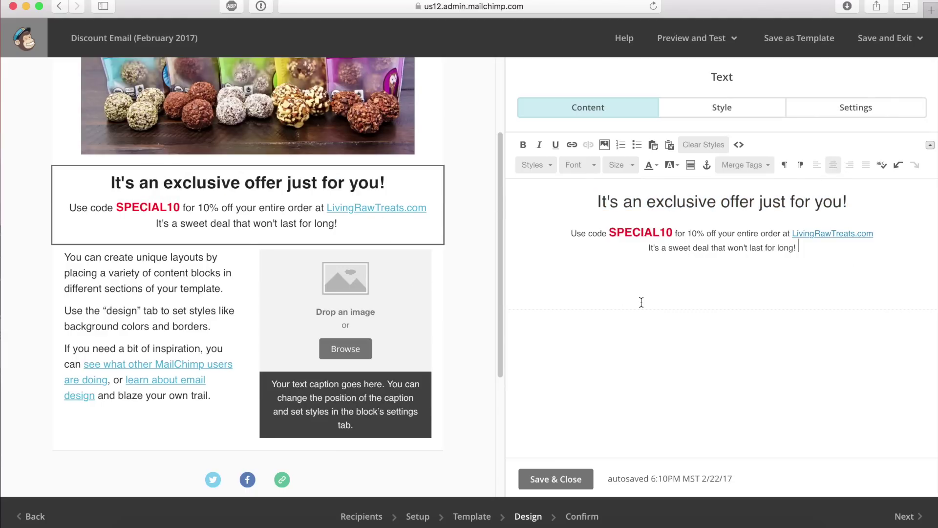
click(551, 479)
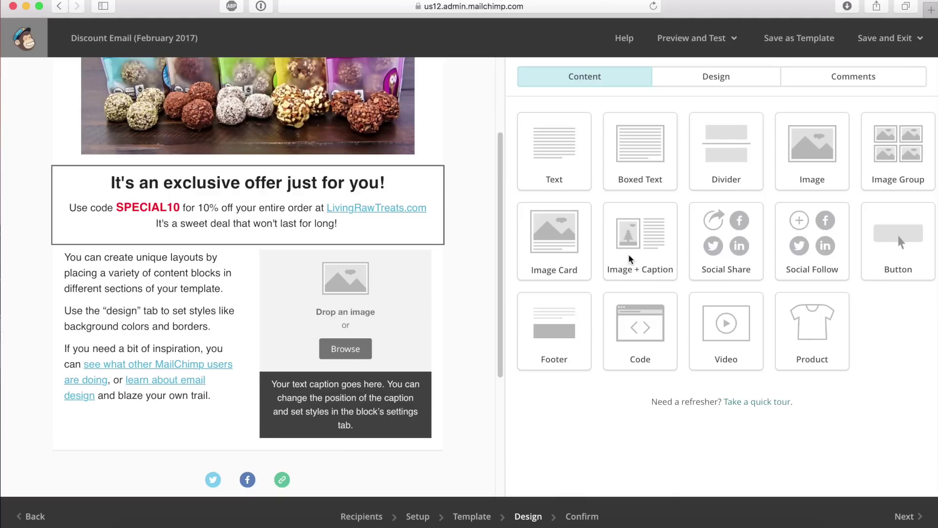
Step: Delete the text block in the email's left column and put an Image Card block in its place
click(150, 316)
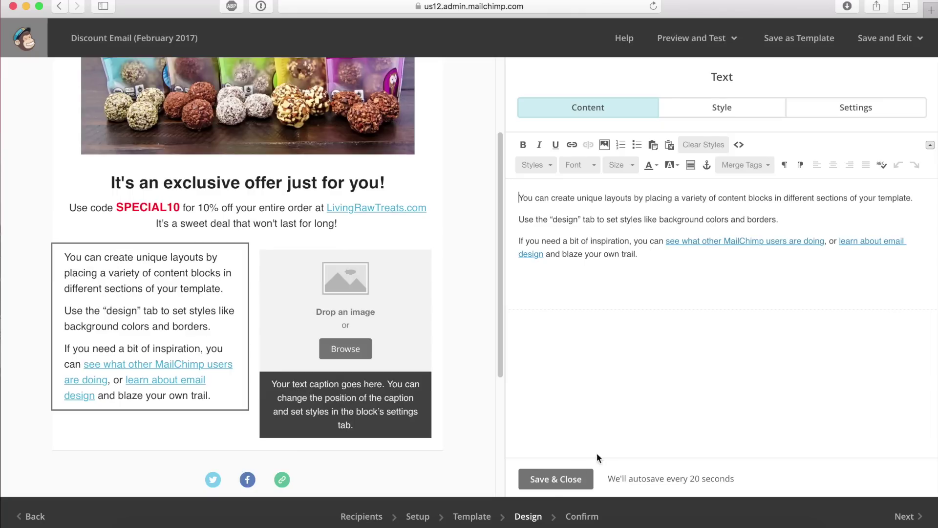
click(552, 479)
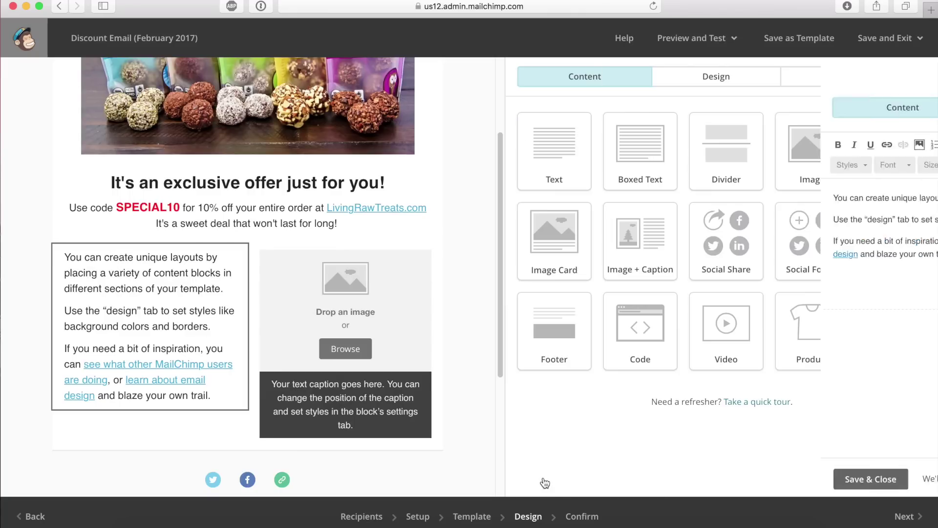
click(230, 266)
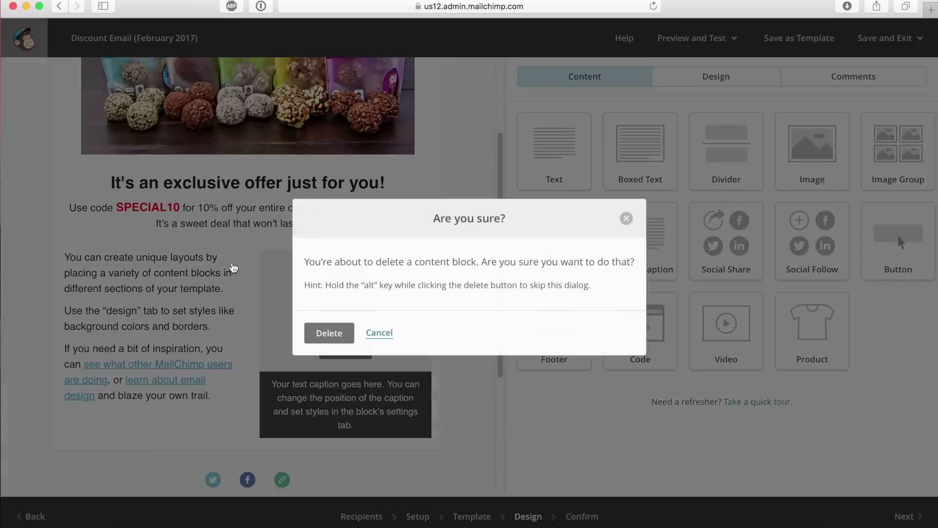
click(328, 336)
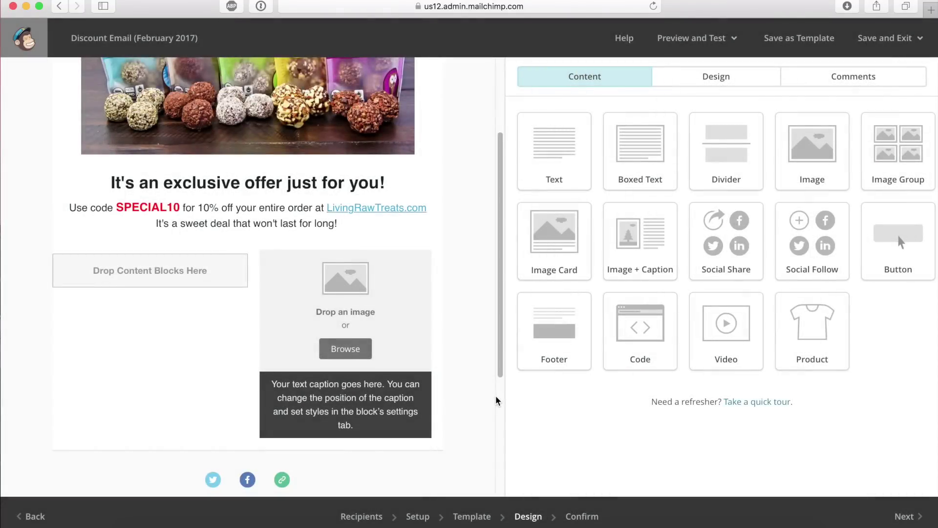
drag(561, 237, 114, 274)
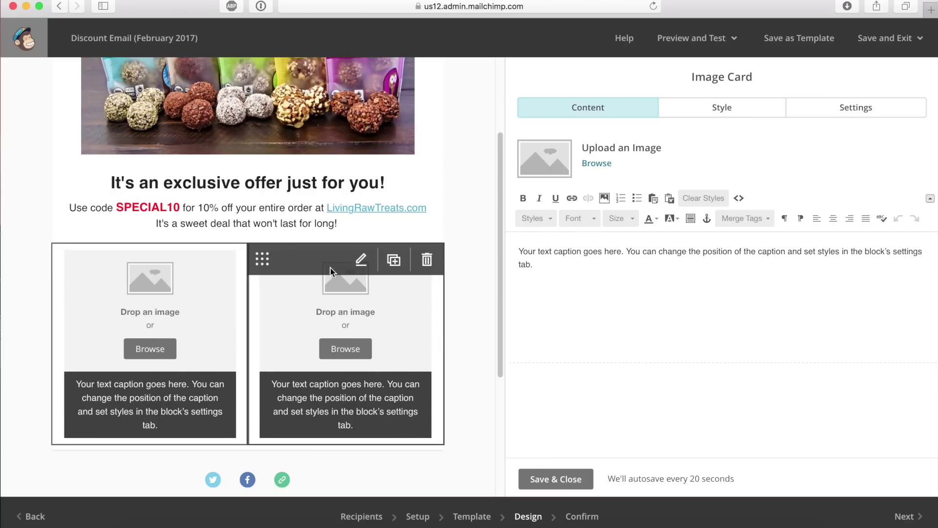
Step: Upload tshirt.png and wholesale.png from the desktop to the File Manager for the new image card
click(597, 164)
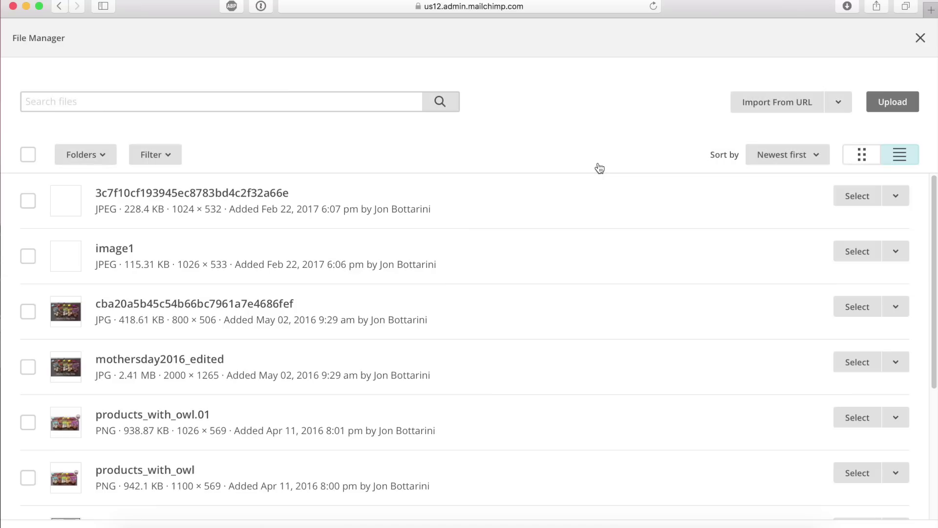
click(896, 104)
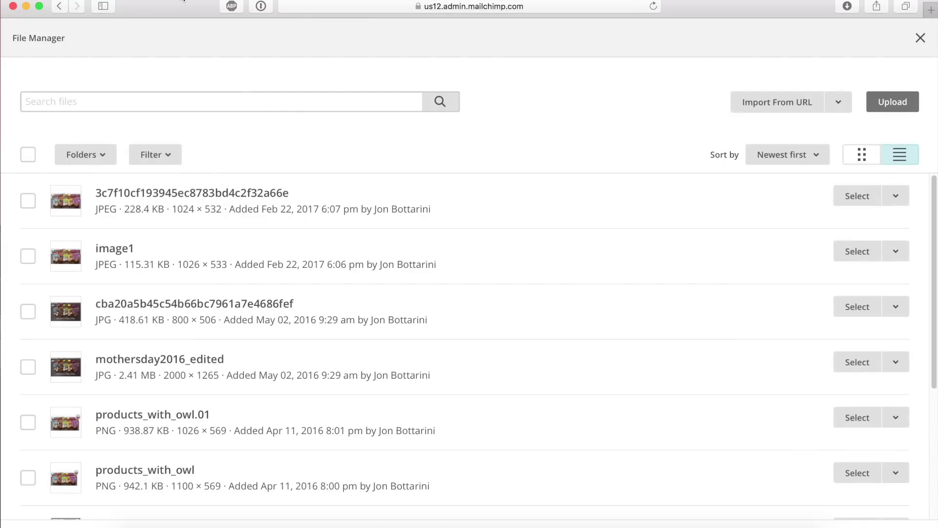
key(F11)
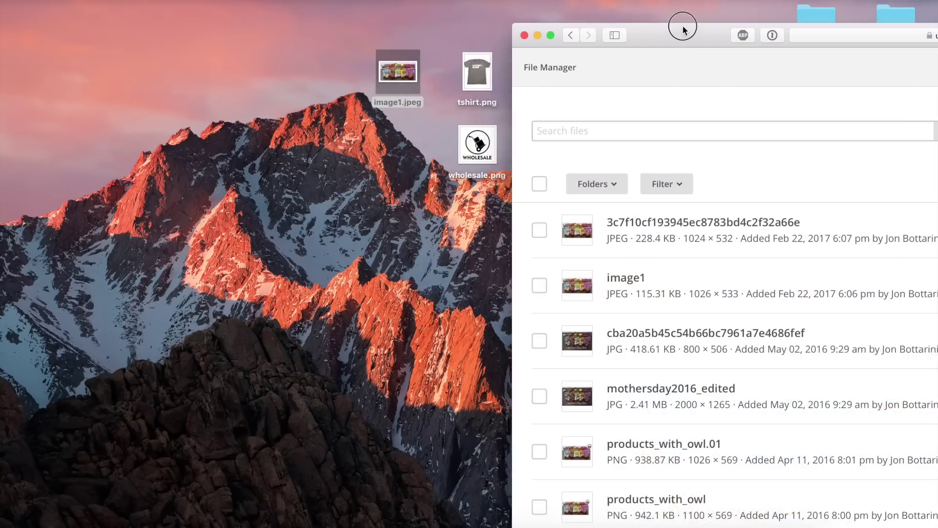
drag(481, 42, 782, 386)
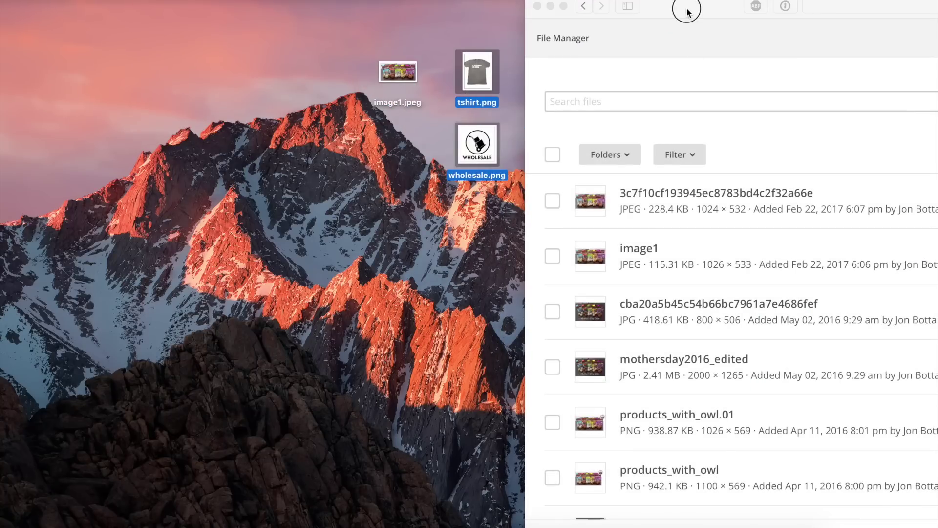
drag(687, 11, 153, 17)
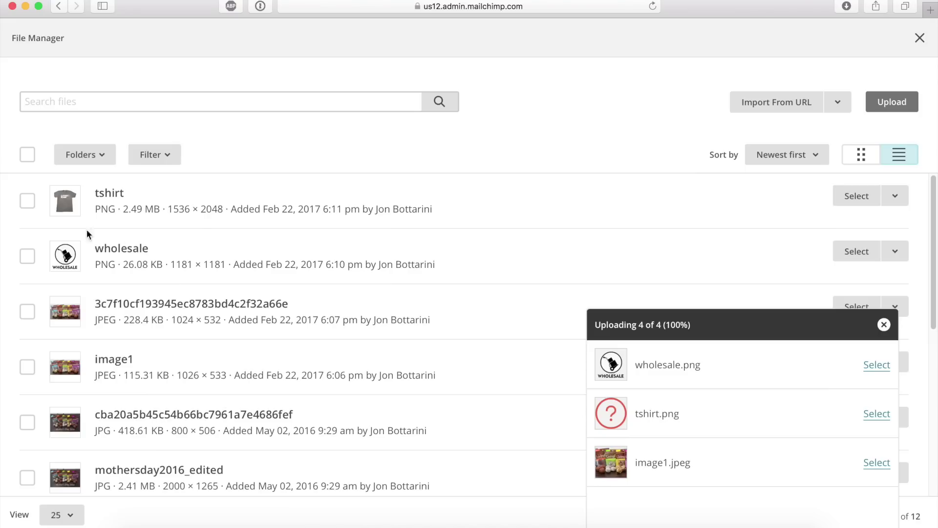
Step: Insert the uploaded tshirt image into the left column's image card
click(28, 200)
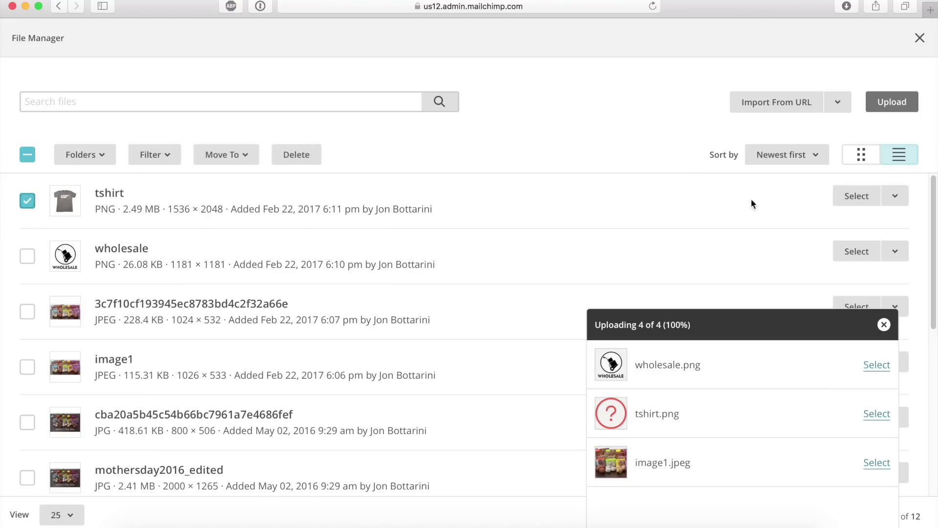
click(884, 325)
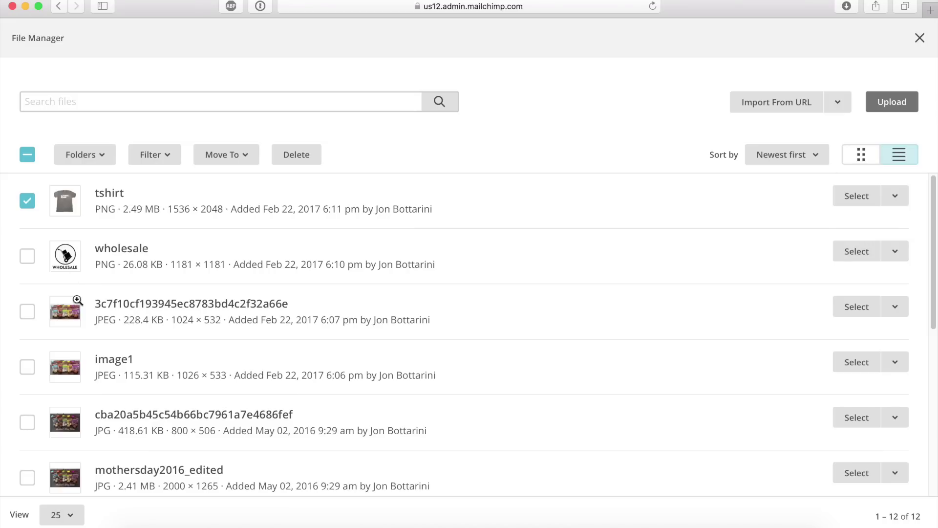
click(862, 201)
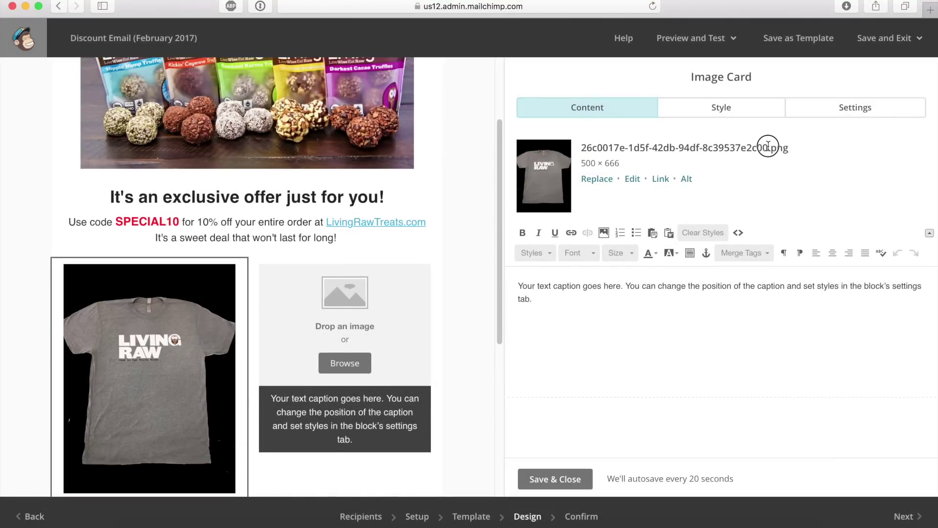
Step: Resize the left image card's oversized T-shirt image to 600 × 800 pixels and save it
mouse_move(104, 326)
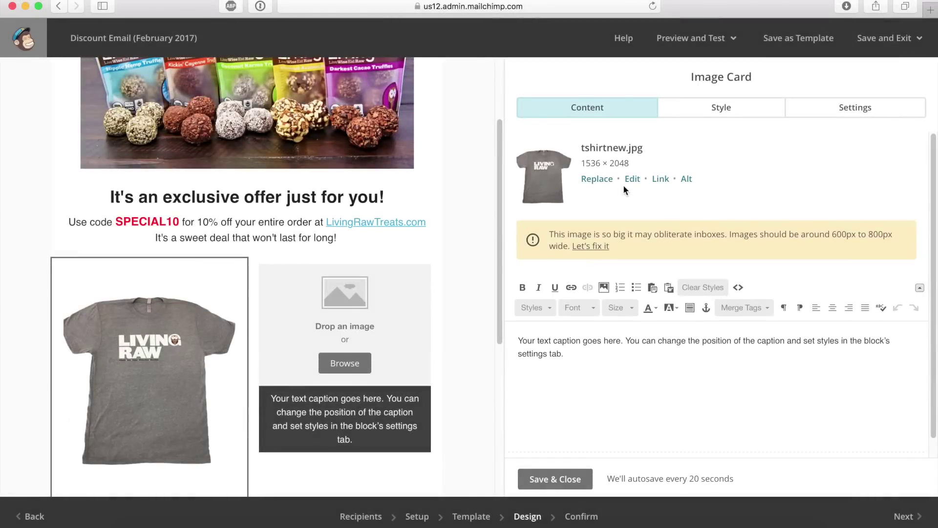
scroll(132, 372, down, 4)
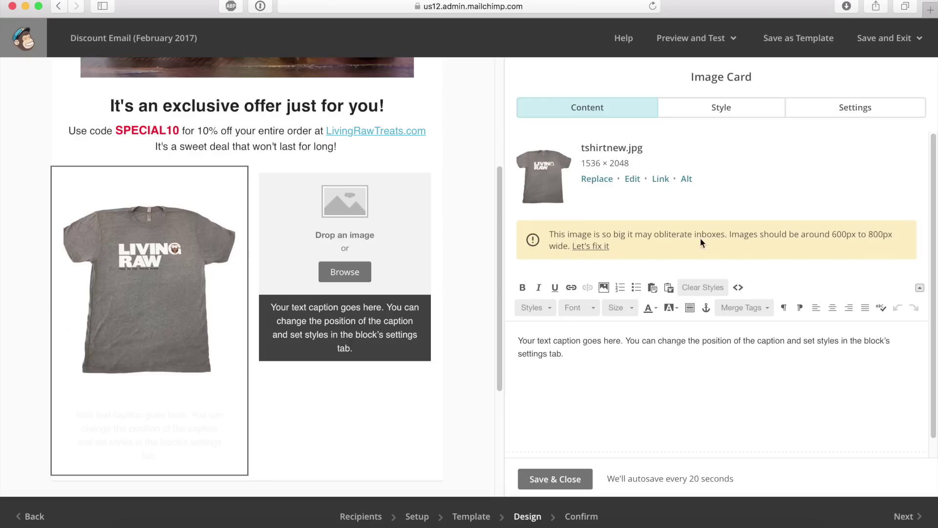
click(589, 247)
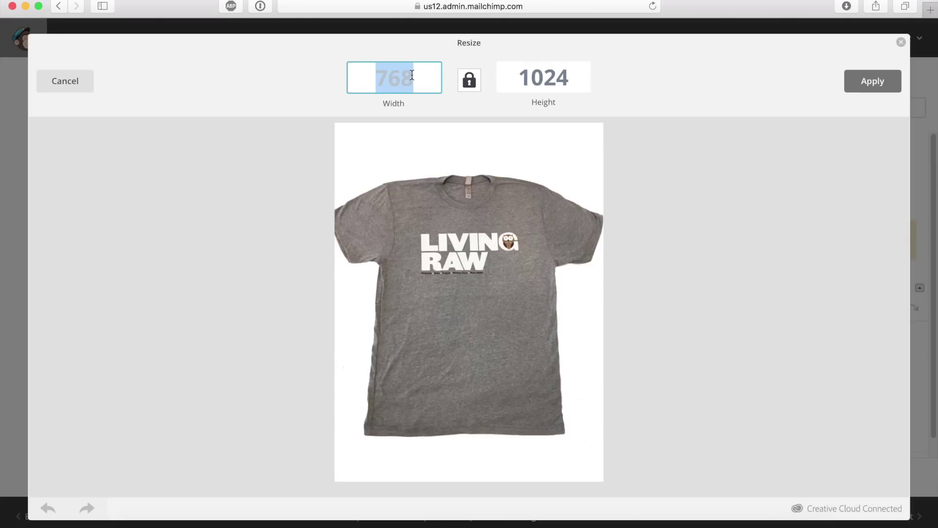
text(600)
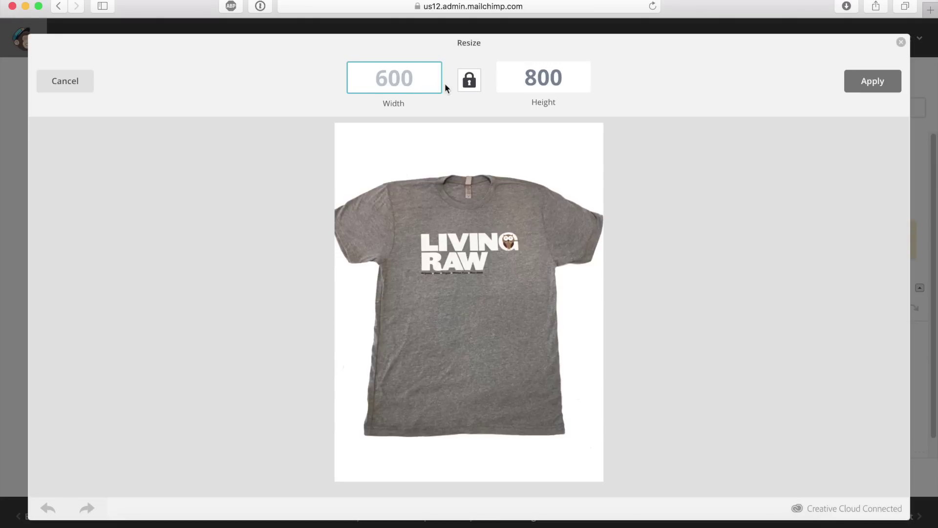
click(874, 84)
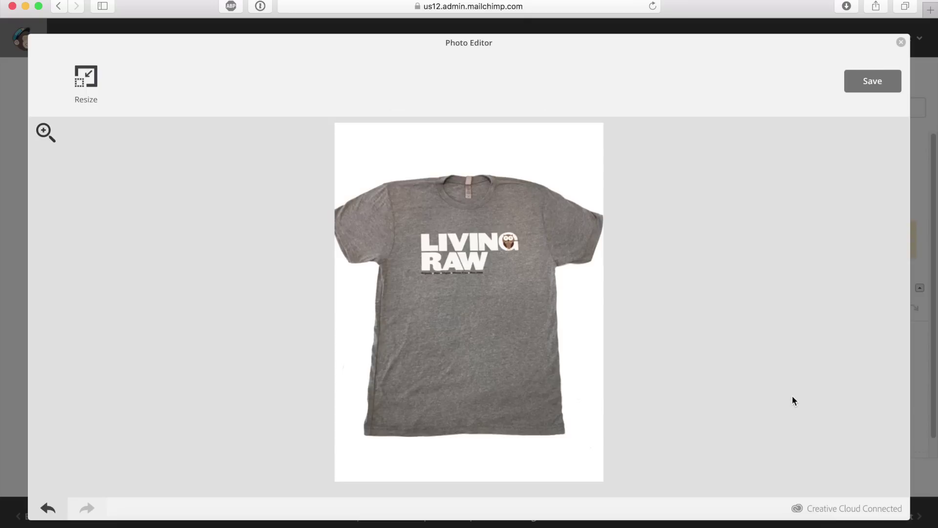
click(868, 89)
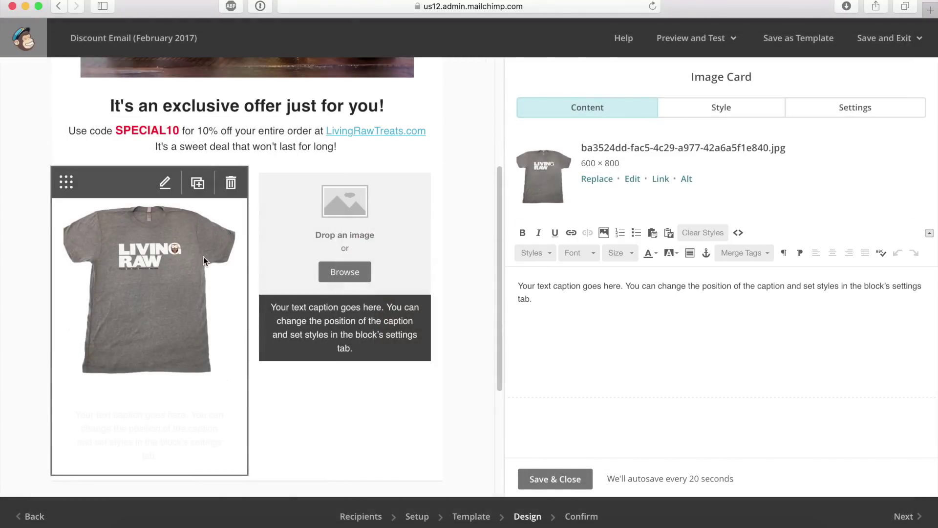
Step: Caption the T-shirt card "Show your support for Living Raw by wearing one of our official T-Shirts!" plus soft unisex shirts, many sizes, only $19.95; save
triple_click(553, 302)
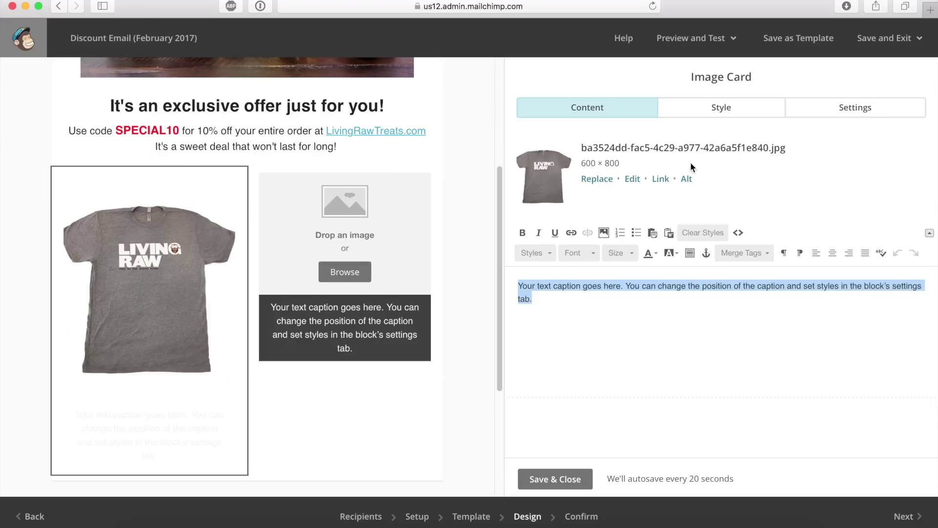
click(775, 148)
text(Show your support for Living Raw by wearing one of our official T-Shirts! These soft unisex shirts are available to purchase now right from)
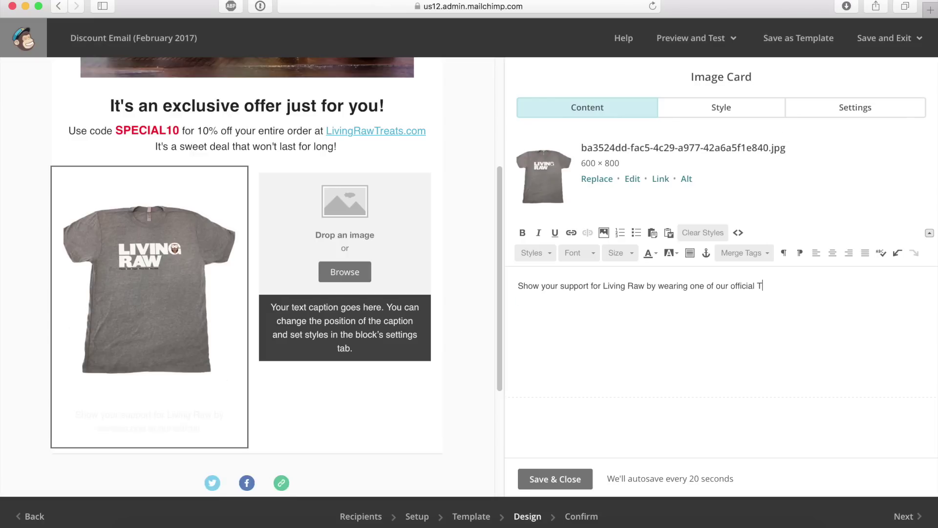
key(BackSpace)
key(BackSpace)
key(BackSpace)
key(BackSpace)
key(BackSpace)
key(BackSpace)
key(BackSpace)
key(BackSpace)
key(BackSpace)
key(BackSpace)
key(BackSpace)
text(- and are included in the 10% discount code above.)
key(shift+alt+Left)
key(shift+alt+Left)
key(shift+alt+Left)
key(shift+alt+Left)
key(shift+alt+Left)
key(shift+alt+Left)
key(shift+alt+Left)
key(shift+alt+Left)
key(shift+alt+Left)
key(shift+alt+Left)
key(BackSpace)
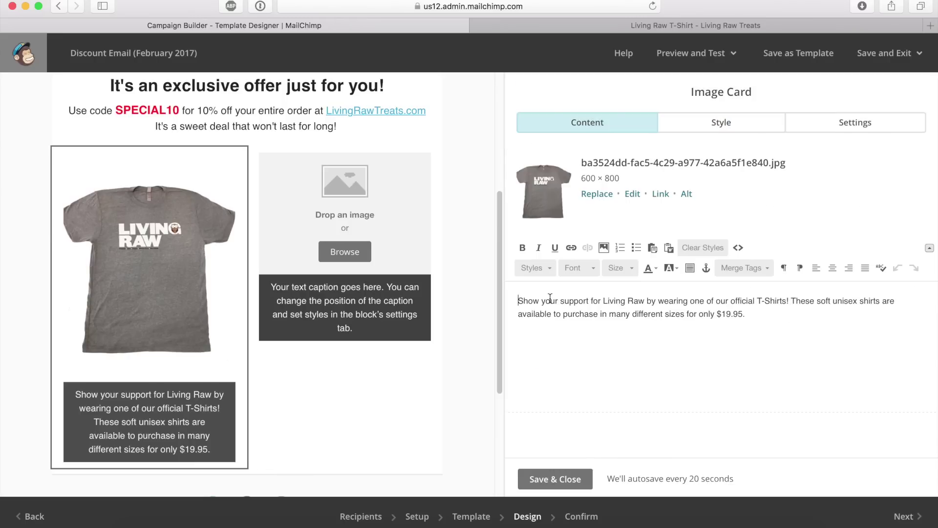
click(553, 478)
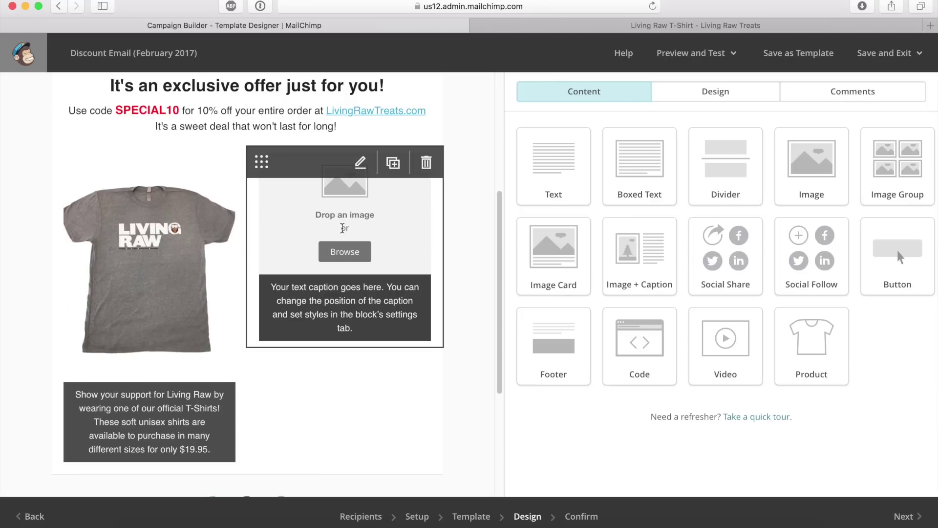
Step: Insert the wholesale3 image from the File Manager into the right column's image card
click(342, 226)
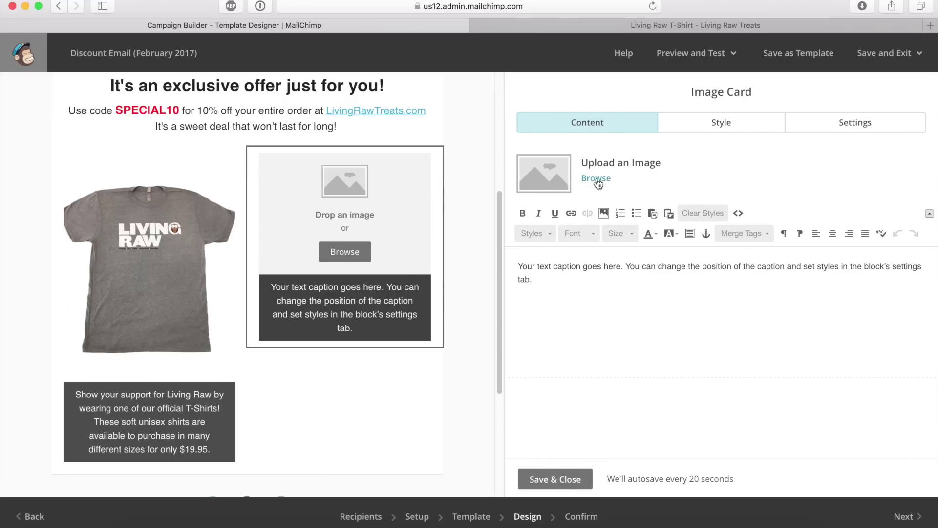
click(596, 179)
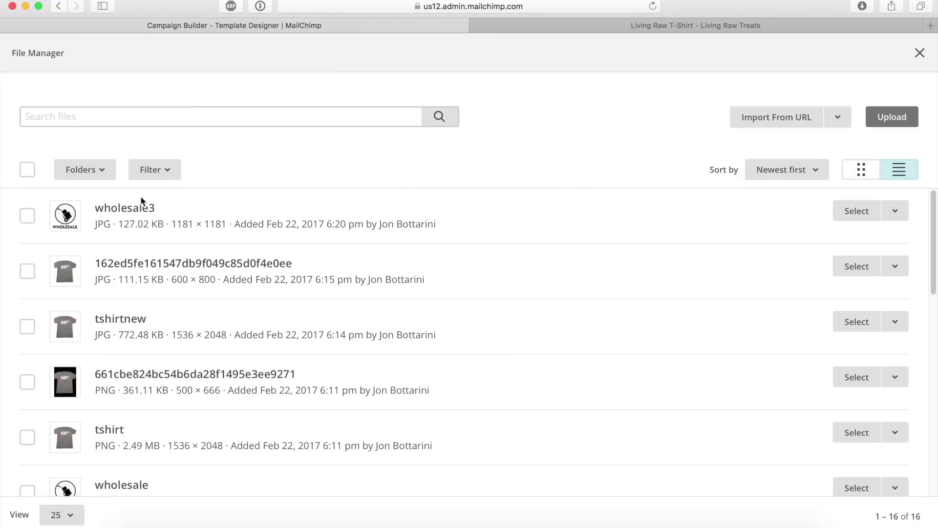
click(854, 211)
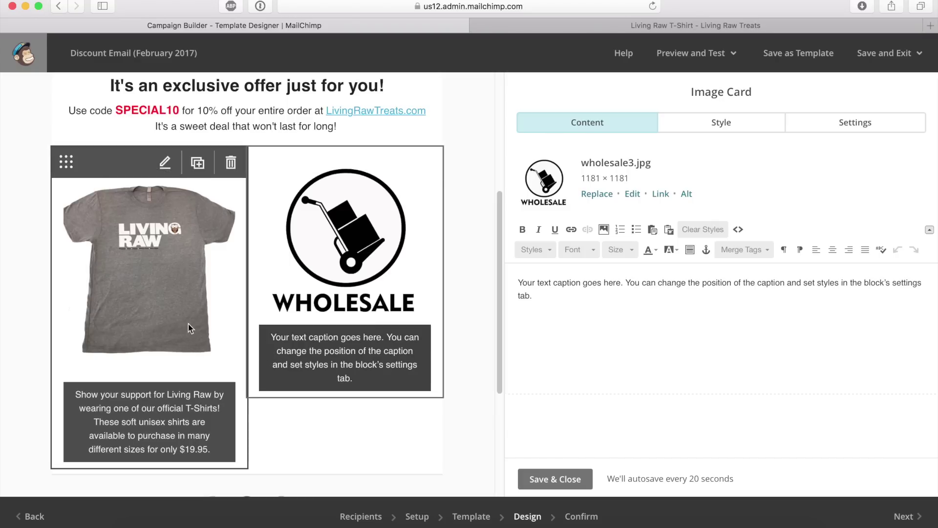
Step: Caption the wholesale card "Are you a business owner or someone looking to purchase Living Raw Treats in bulk? Take advantage of our wholesale program." and save
triple_click(563, 302)
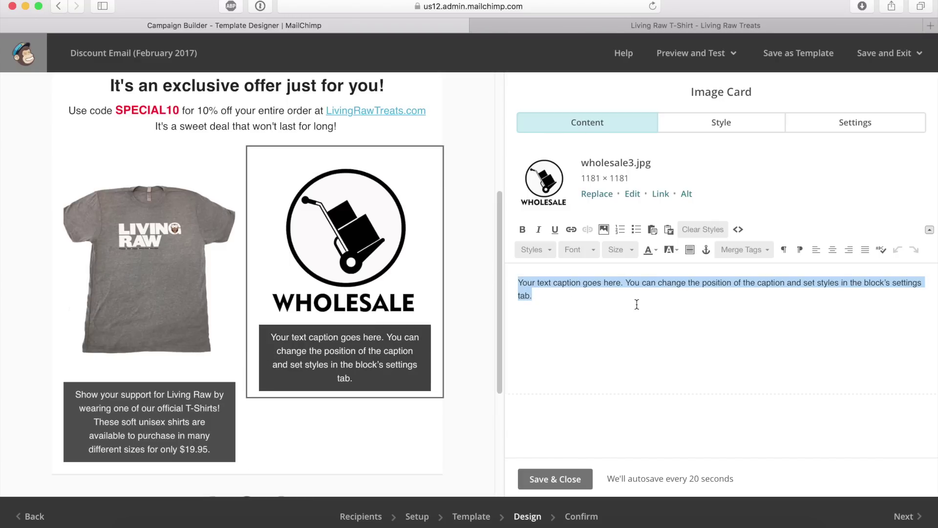
text(Are you a shop owner or looking to purchase Living Raw Treats in bulk?)
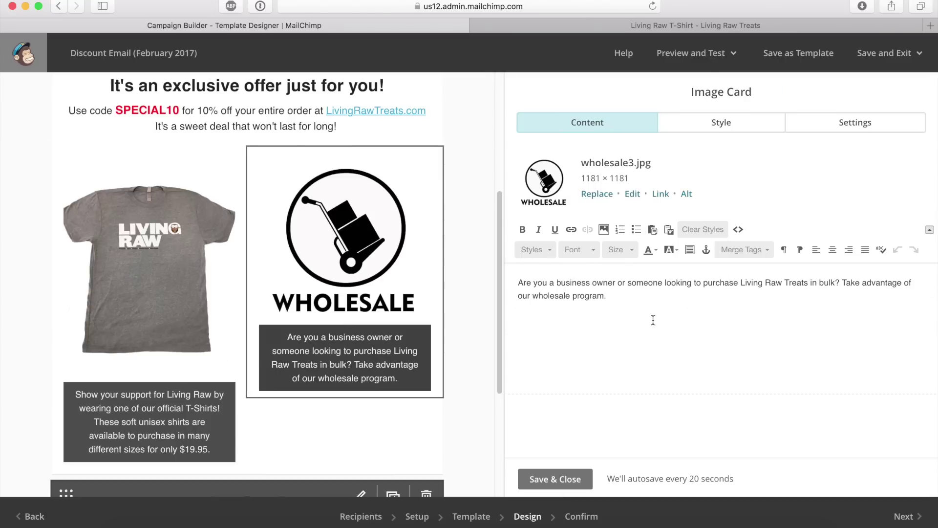
click(565, 478)
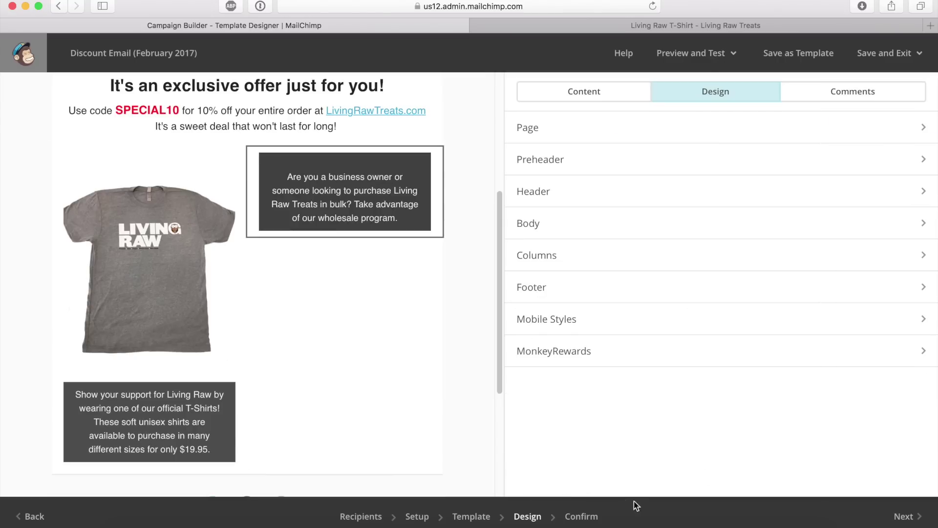
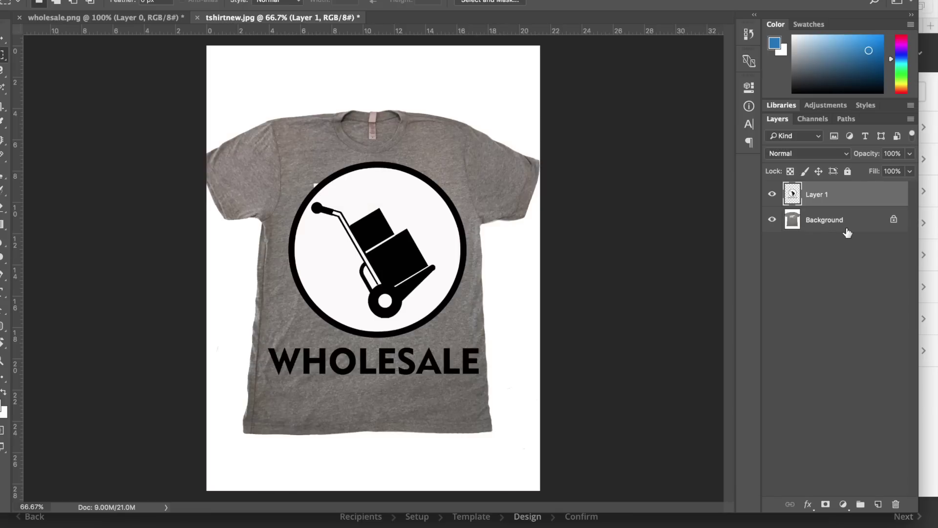
Step: In Photoshop, move the wholesale logo to the upper part of the tshirtnew.jpg canvas and delete the T-shirt background layer
click(3, 38)
drag(394, 300, 400, 219)
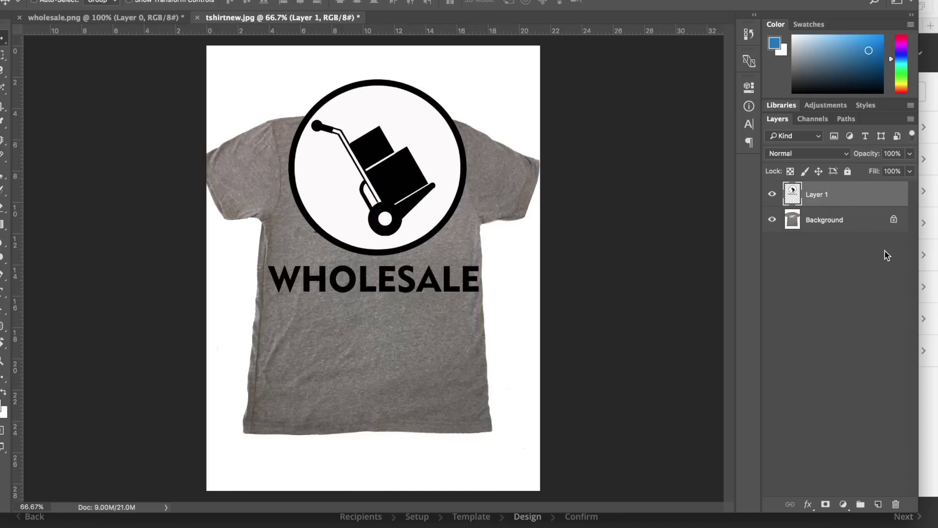
click(893, 223)
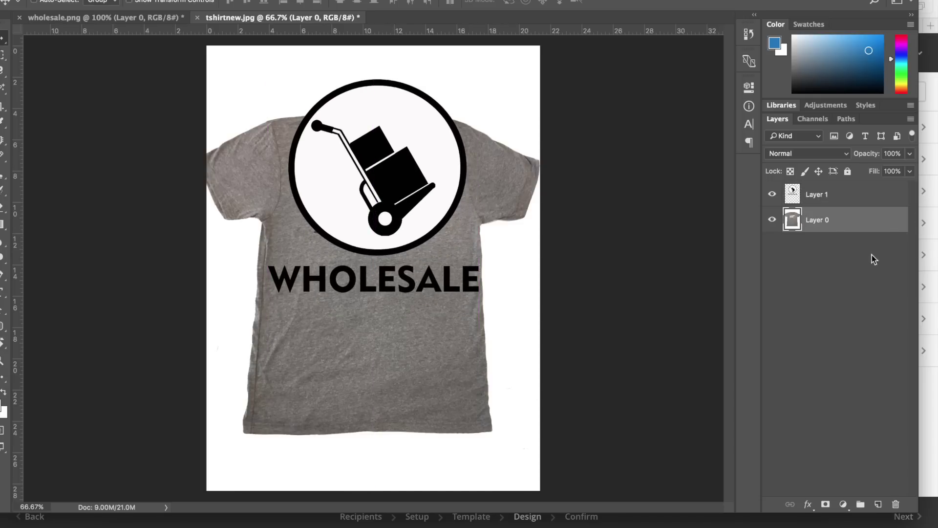
key(Delete)
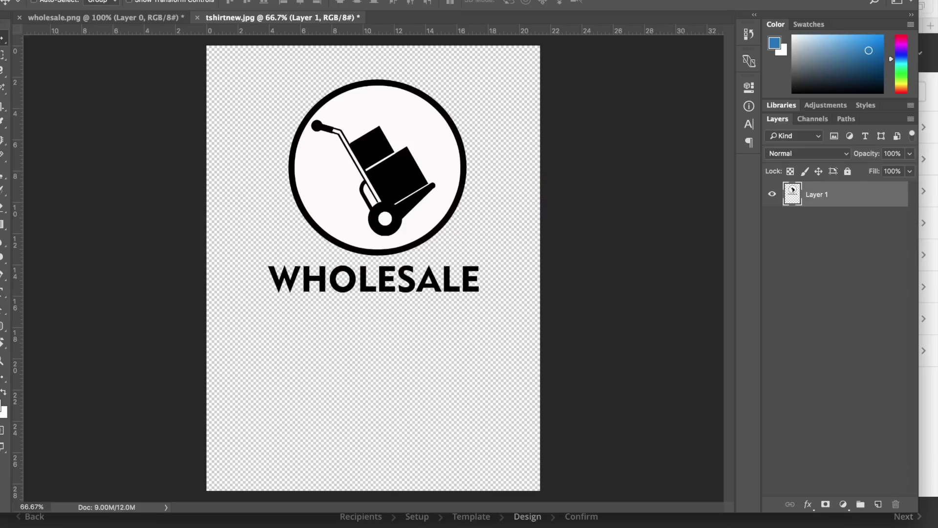
Step: Export the wholesale artwork as a JPG with a width of 600 px, named tshirtnew2.jpg, to the Desktop
click(115, 1)
mouse_move(162, 166)
click(315, 178)
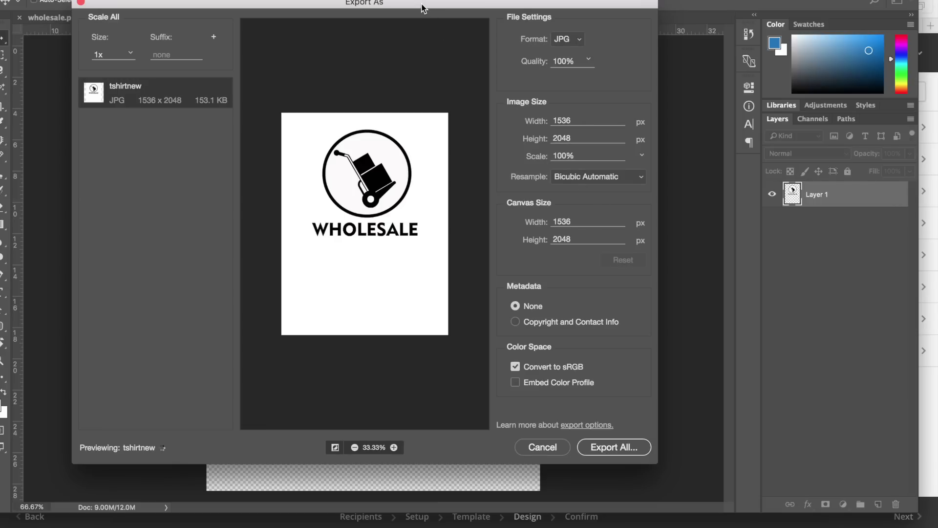
click(580, 120)
text(600)
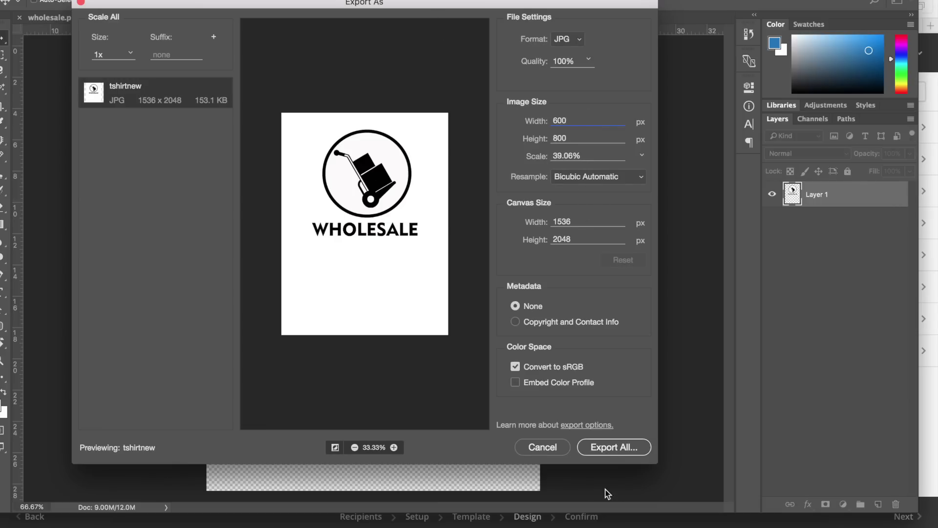
click(604, 447)
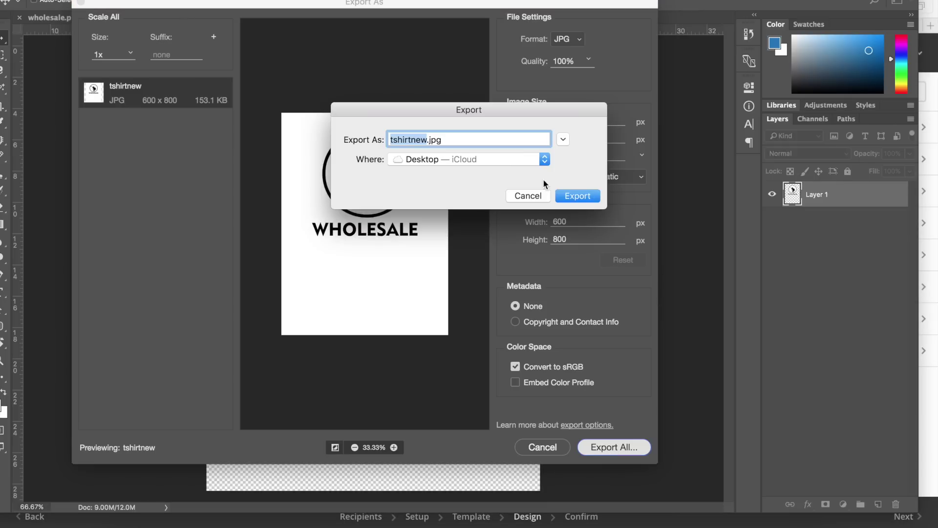
click(429, 141)
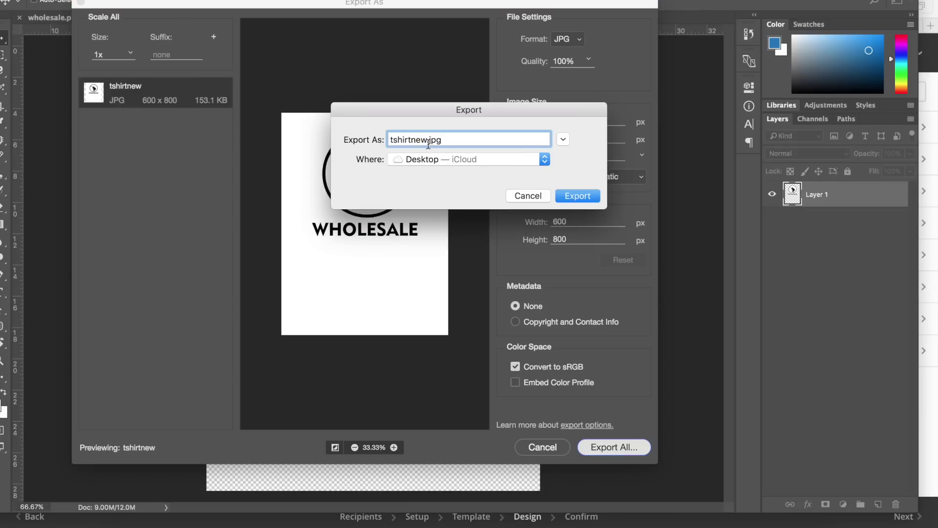
text(2)
click(584, 196)
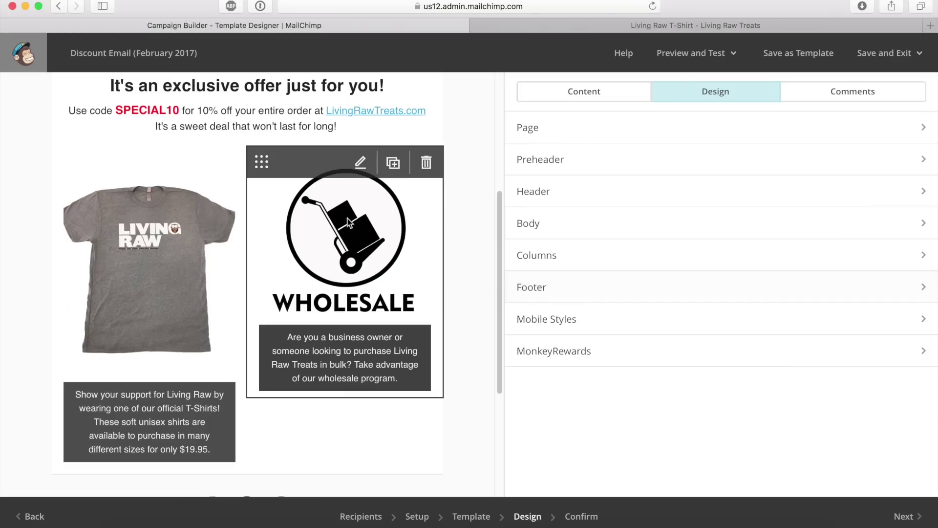
Step: Back in MailChimp, replace the wholesale card's image with a newly uploaded tshirtnew2.jpg
click(362, 233)
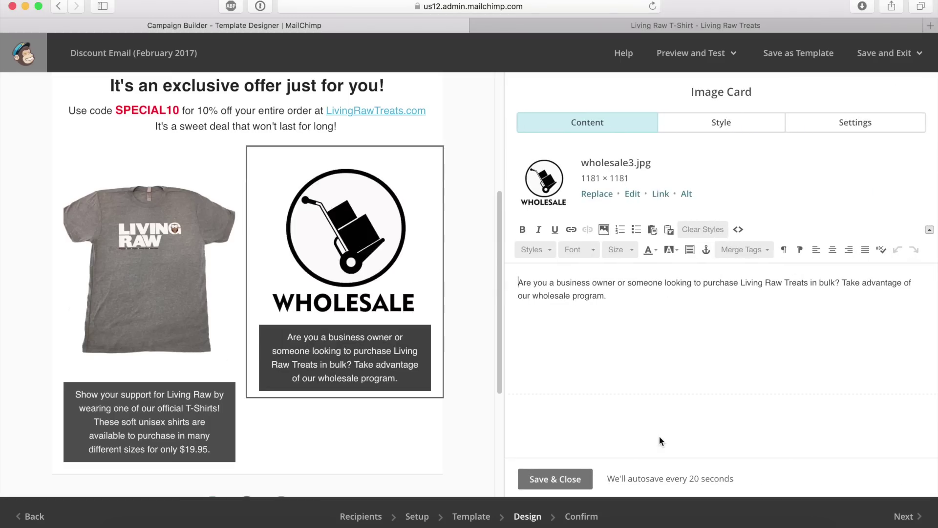
click(595, 195)
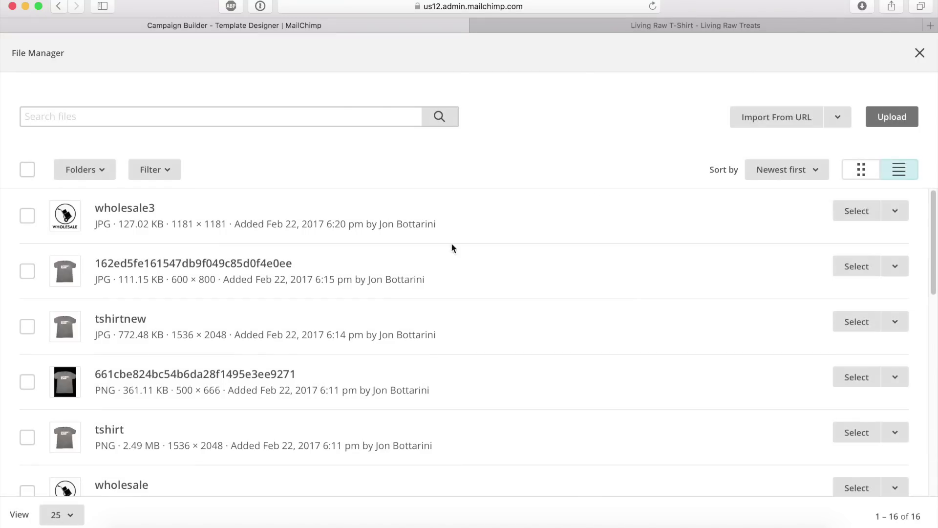
click(889, 116)
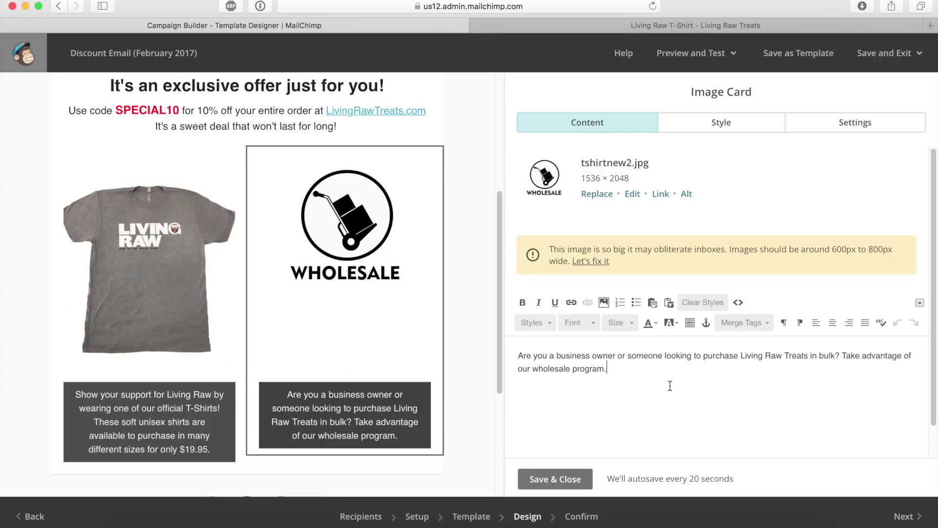
Step: Resize the wholesale card's tshirtnew2.jpg image to 600 × 800 pixels and save it
click(588, 262)
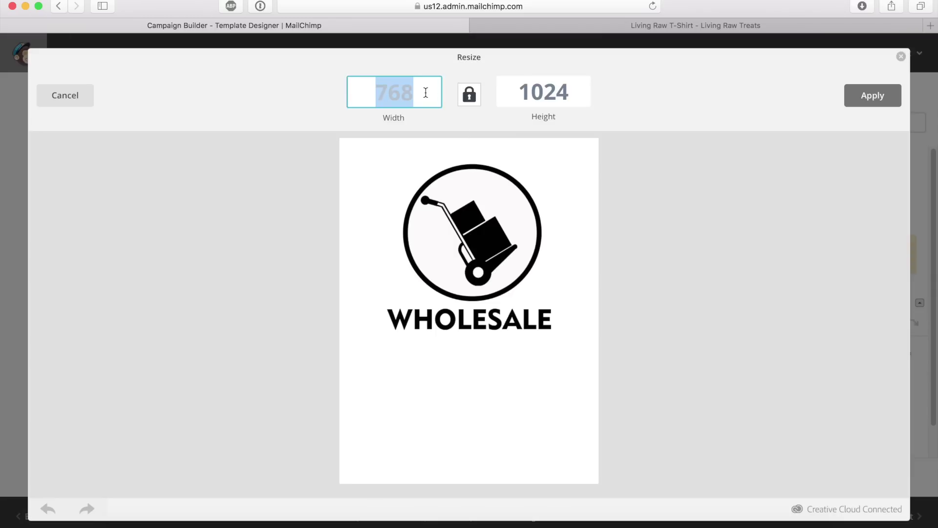
text(600)
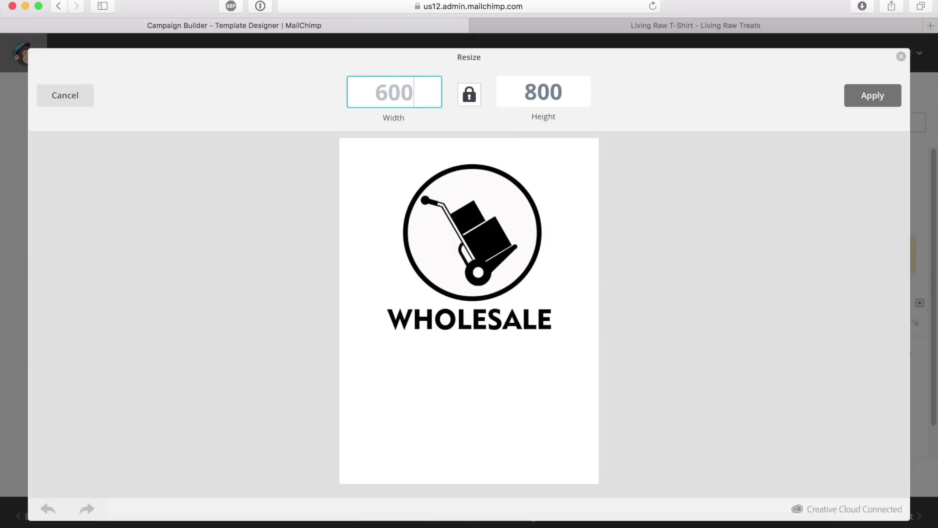
click(843, 92)
click(855, 101)
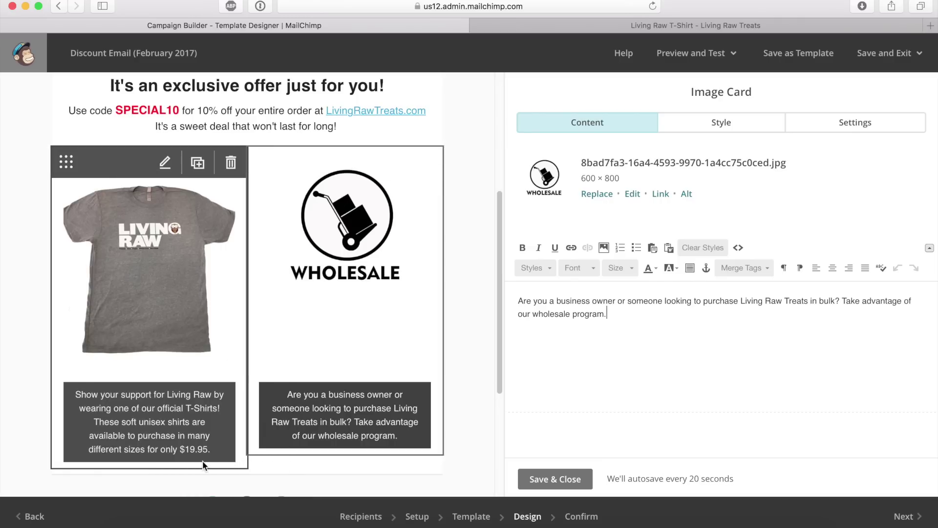
Step: Add "Minimum order volume starts at just 50 units!" to the end of the wholesale card's caption and save the card
click(609, 315)
text(Minimum order volume starts at just 50 units!)
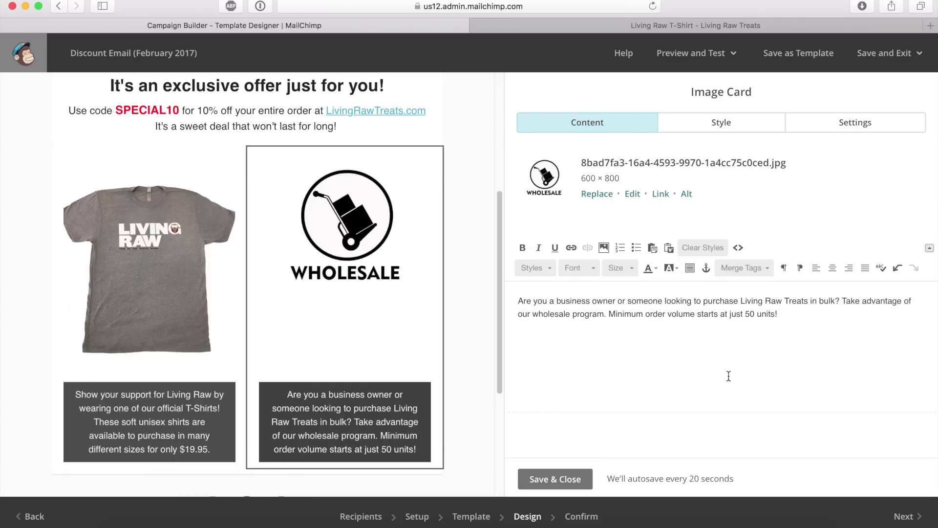
click(550, 480)
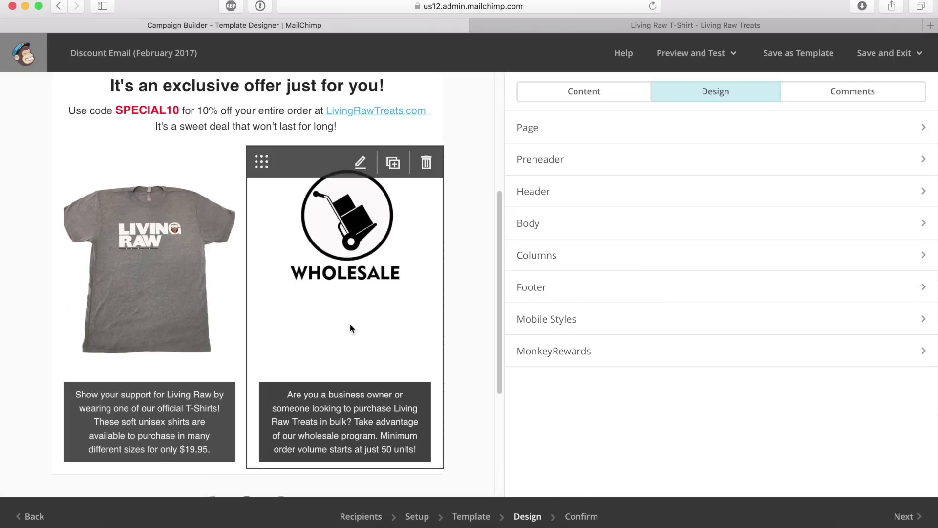
scroll(497, 367, down, 5)
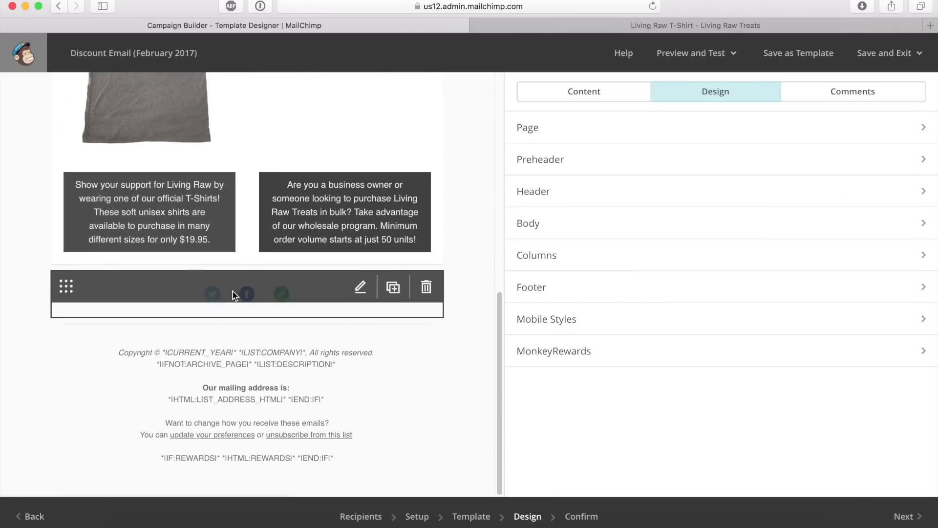
click(290, 301)
click(660, 214)
click(698, 216)
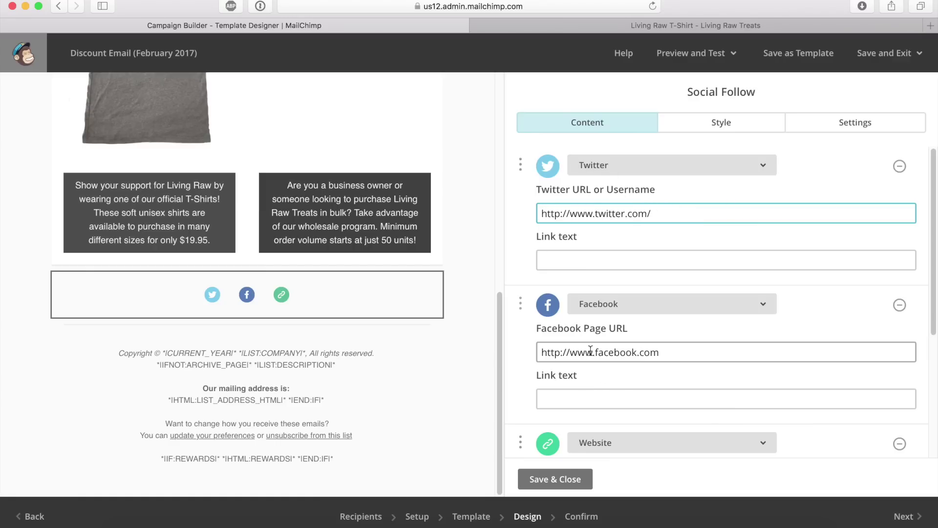
scroll(552, 315, down, 5)
click(681, 293)
drag(680, 293, 572, 290)
text(www.livingrawtreats.com)
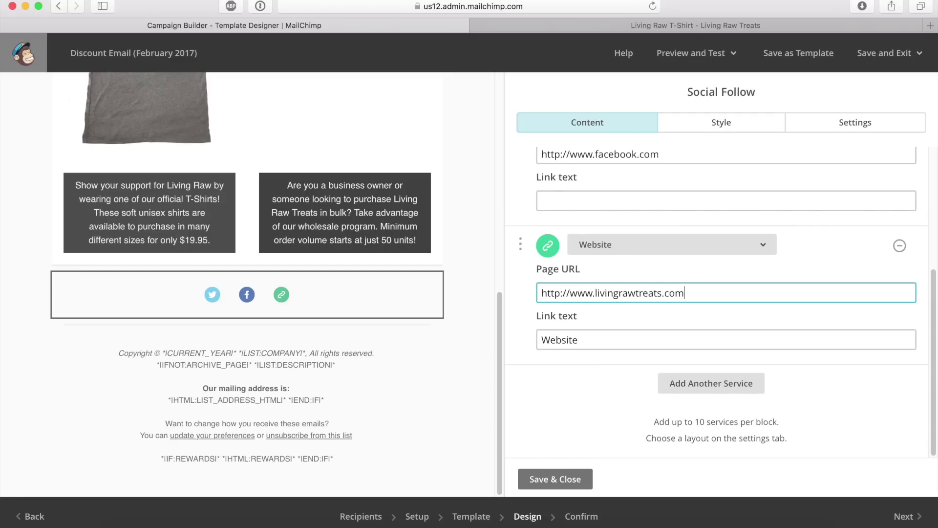
Step: Add another service to the social follow block, look through the available service types, and remove the added one
click(585, 398)
click(711, 383)
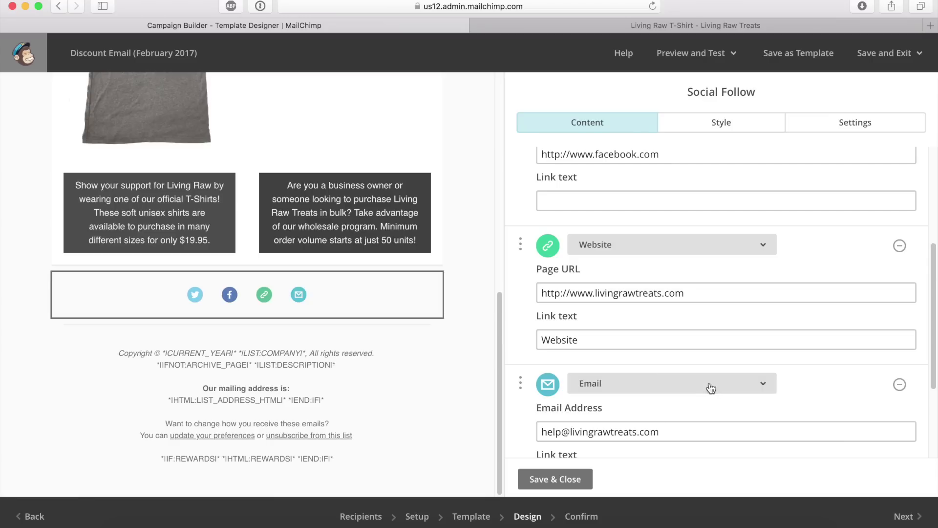
scroll(684, 372, down, 3)
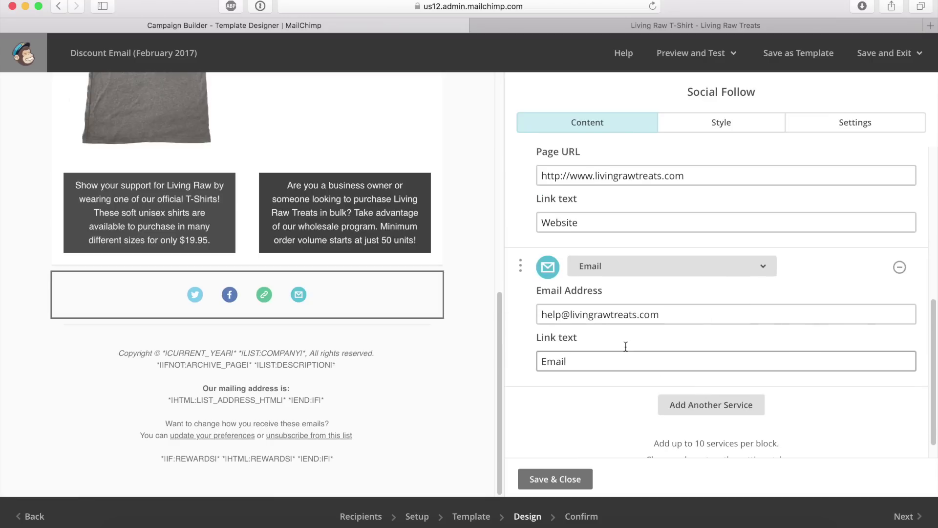
click(769, 267)
scroll(638, 358, up, 10)
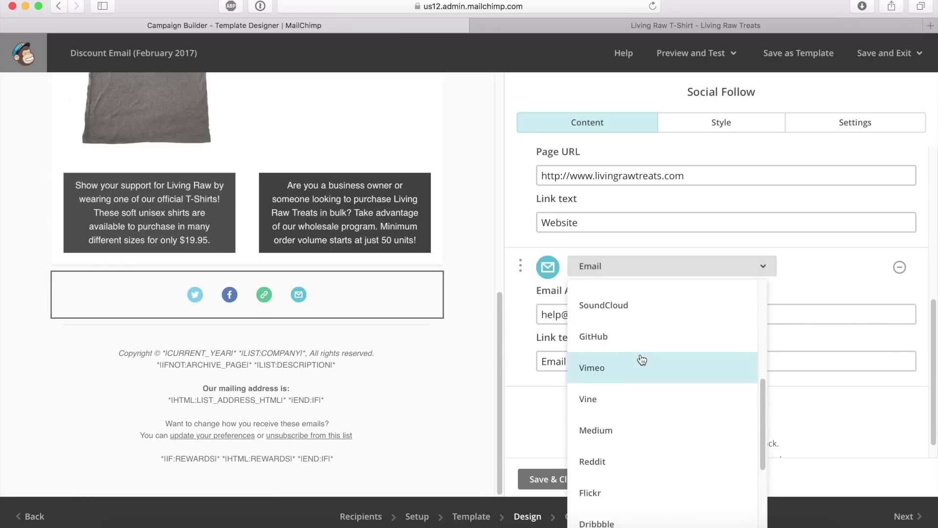
scroll(618, 440, down, 10)
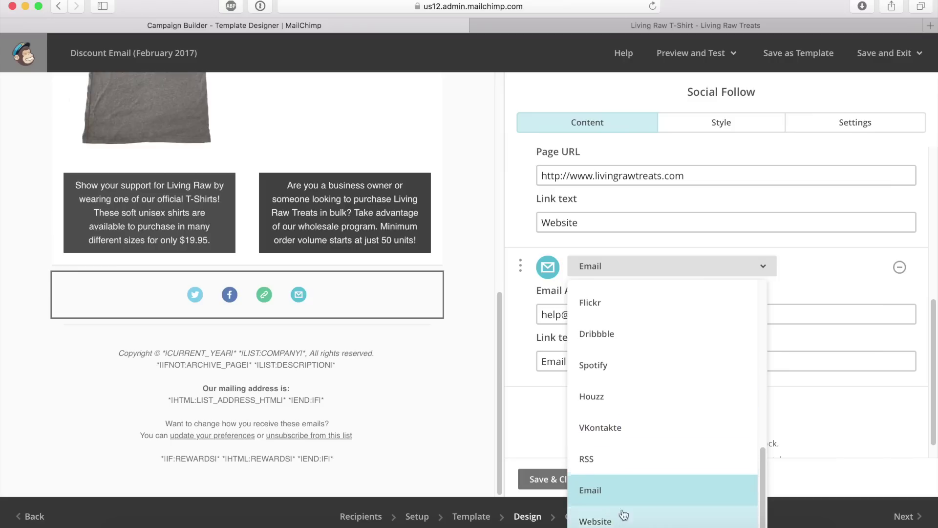
click(848, 410)
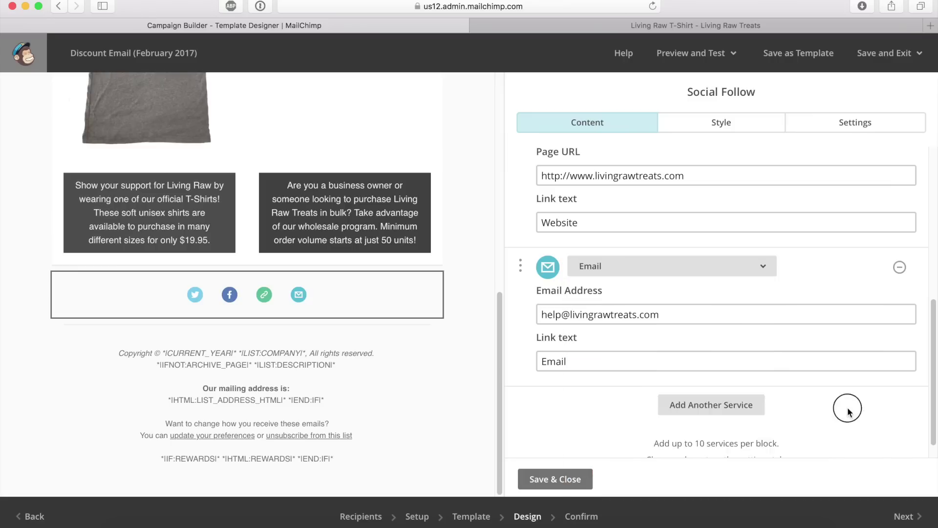
click(899, 267)
click(900, 267)
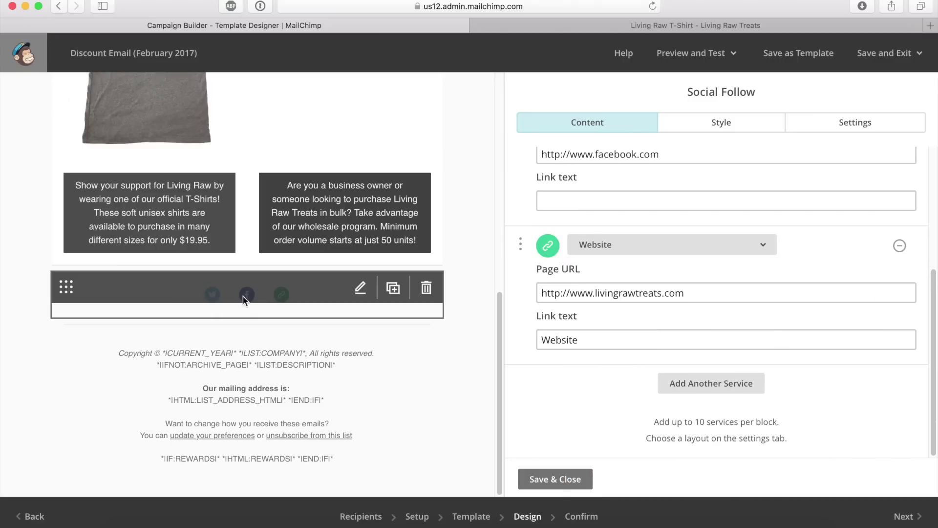
scroll(693, 320, up, 5)
click(676, 352)
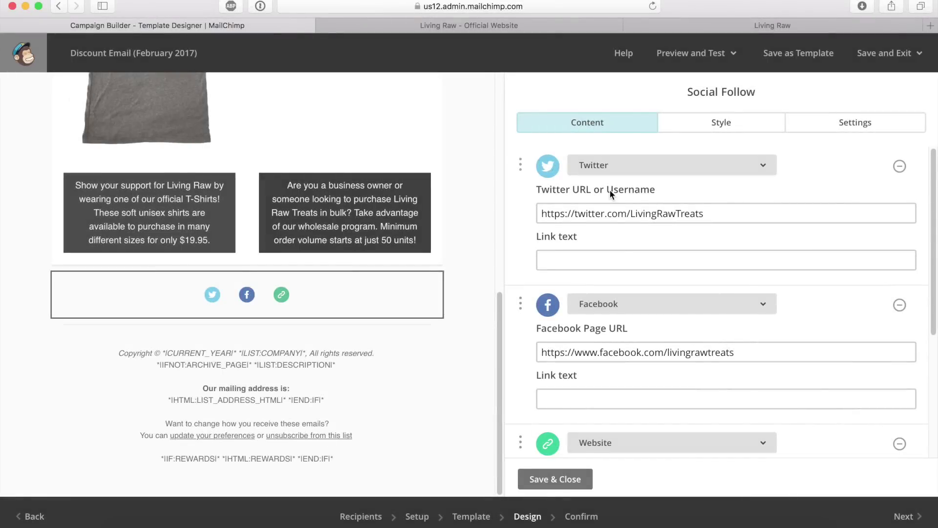
scroll(611, 220, down, 5)
scroll(618, 246, up, 5)
click(543, 481)
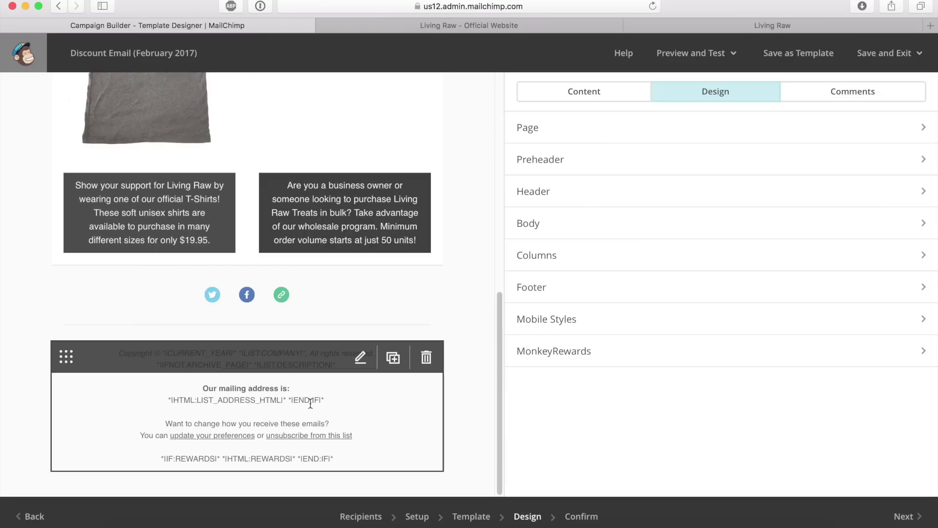
Step: Examine the footer block's merge tags, such as the current year, and close the footer without changing it
click(243, 391)
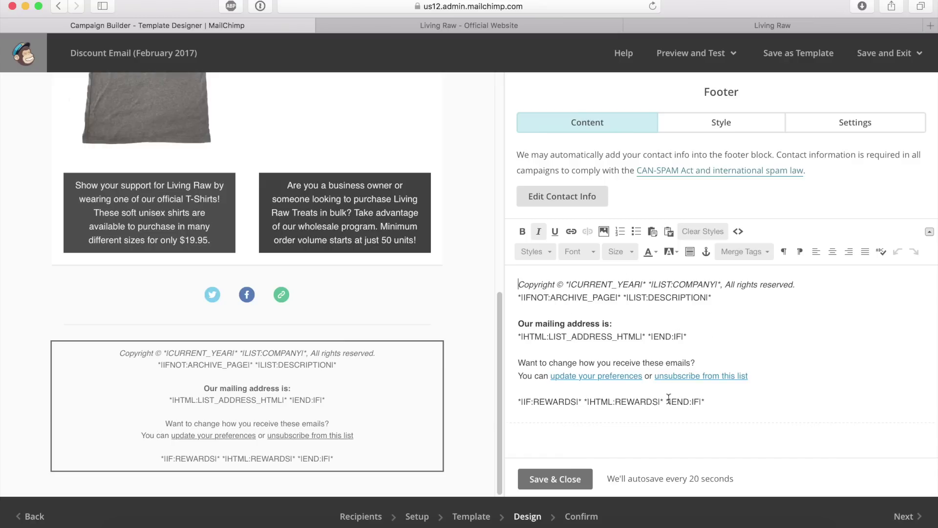
drag(569, 285, 642, 284)
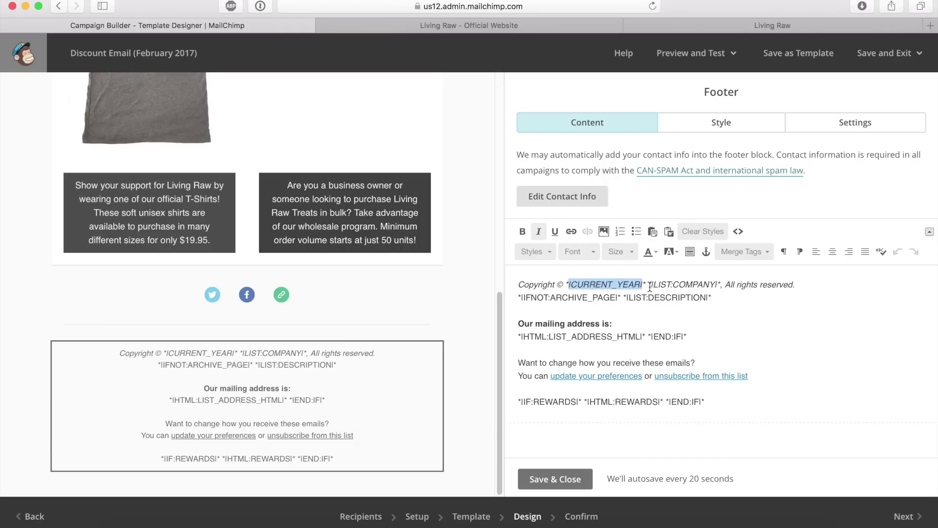
click(550, 479)
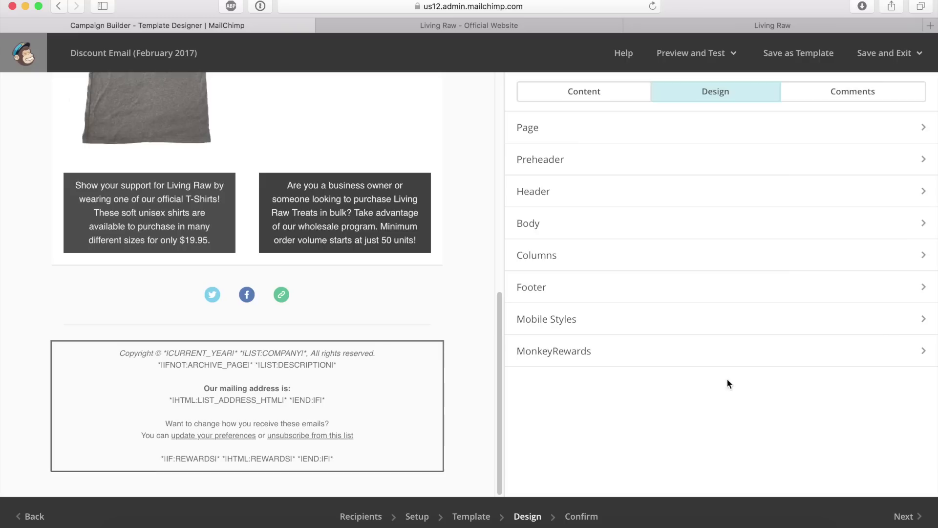
scroll(245, 423, up, 3)
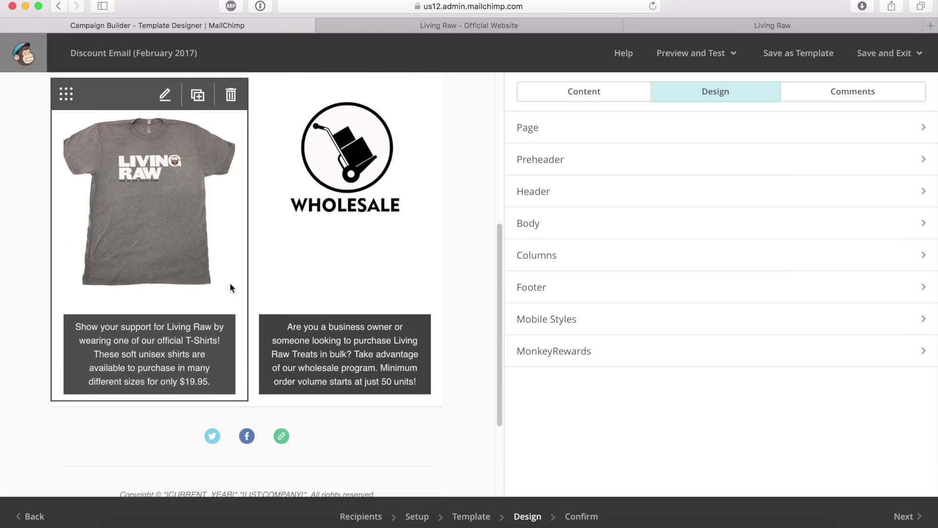
scroll(231, 286, up, 1)
scroll(190, 259, up, 5)
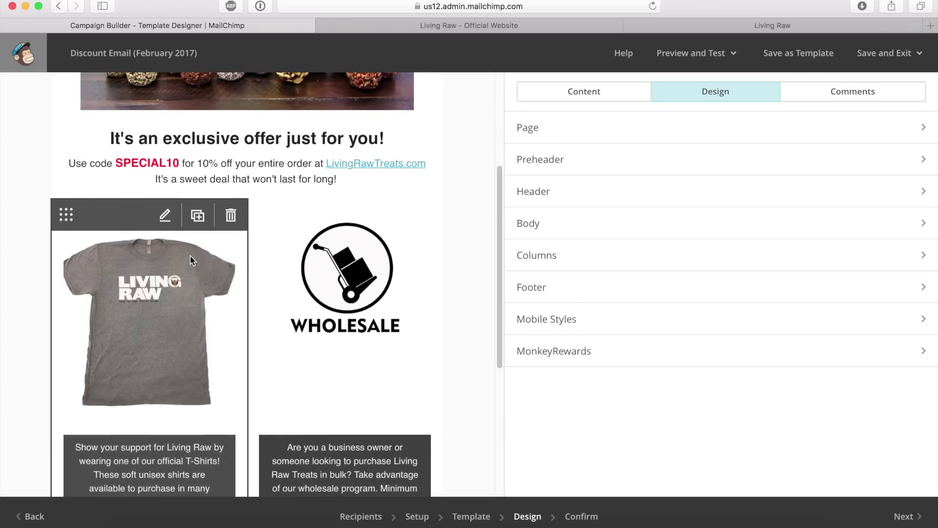
scroll(231, 210, up, 2)
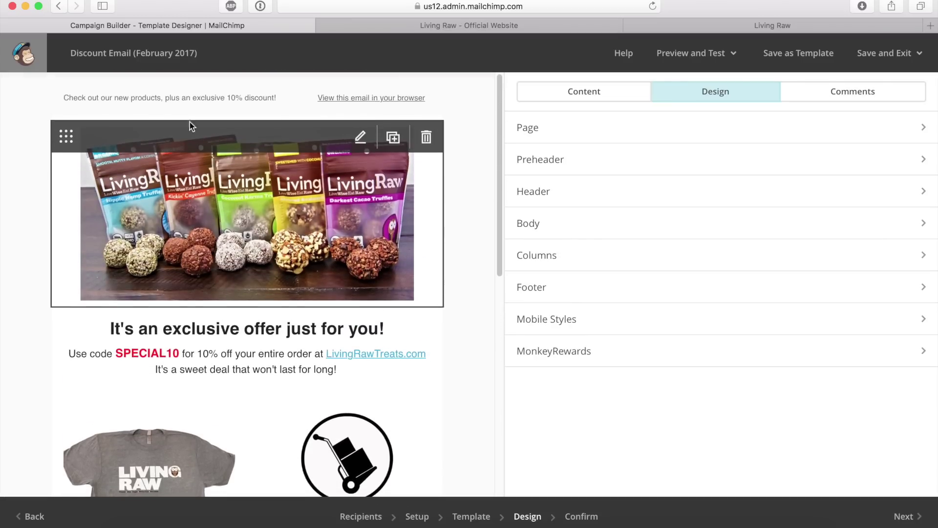
scroll(394, 243, down, 5)
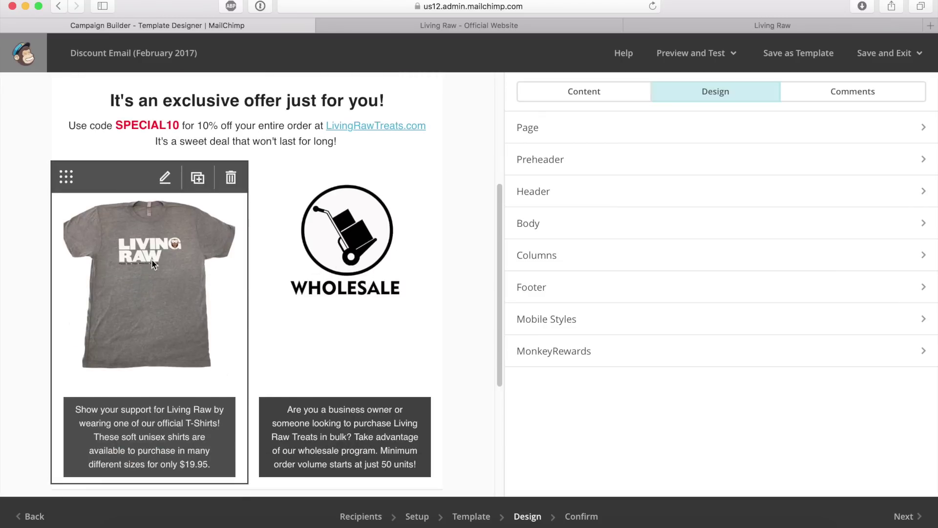
scroll(191, 231, up, 5)
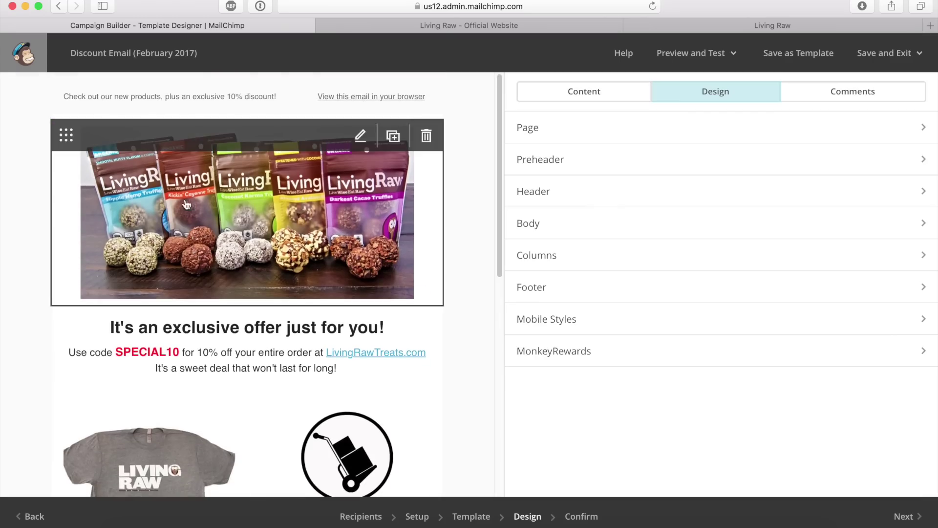
scroll(233, 238, down, 5)
click(165, 298)
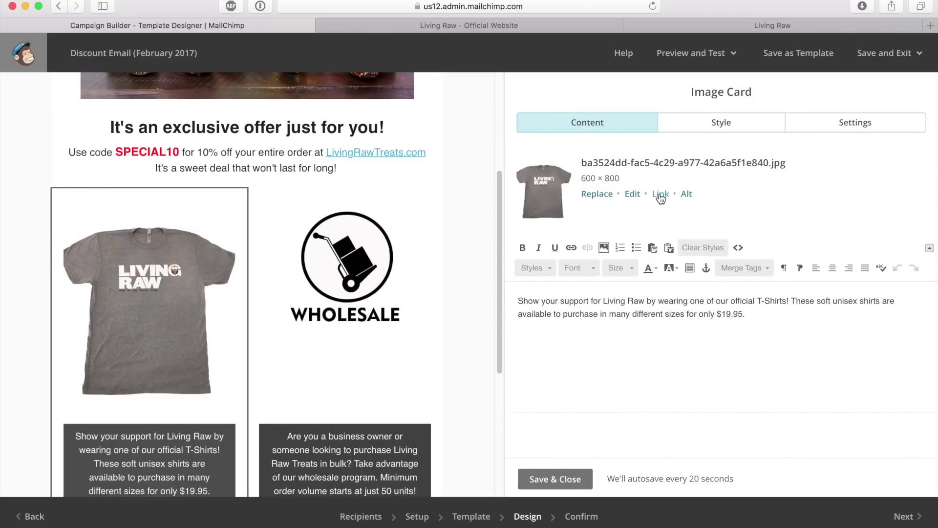
click(664, 194)
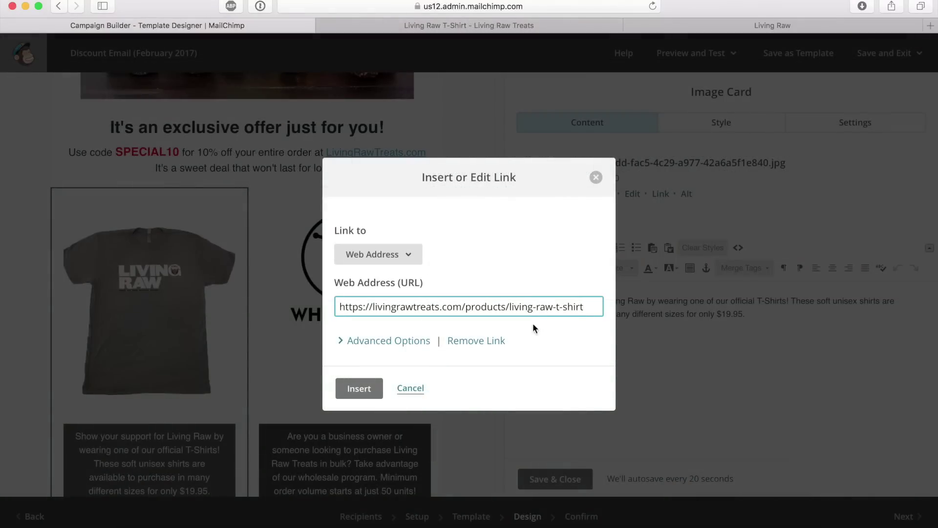
click(357, 388)
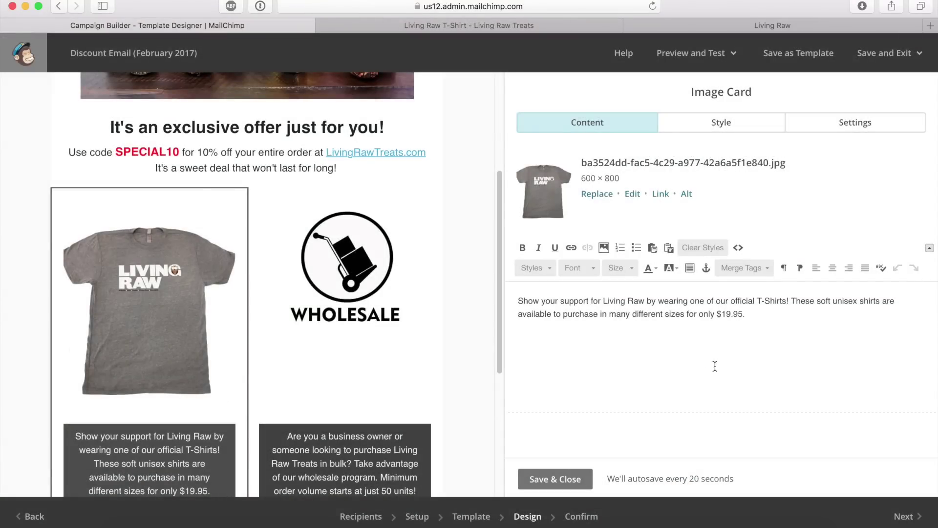
click(353, 293)
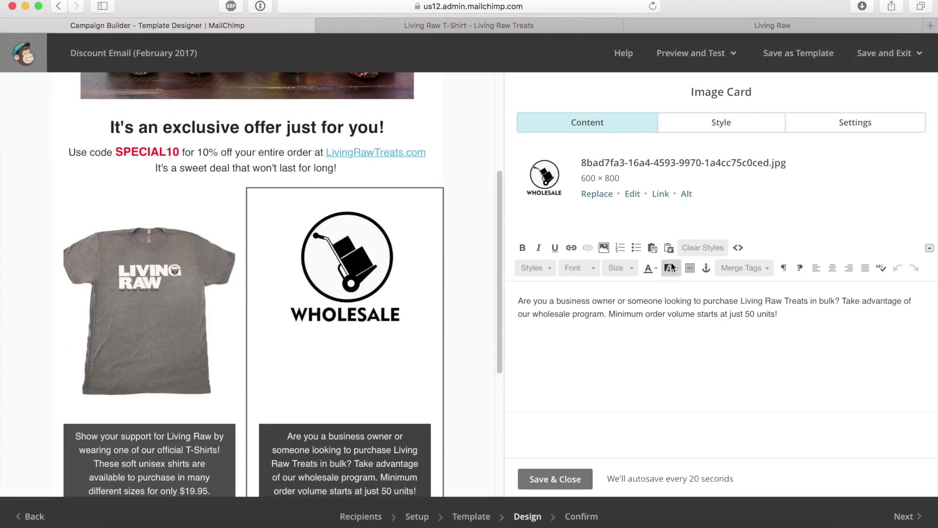
click(660, 194)
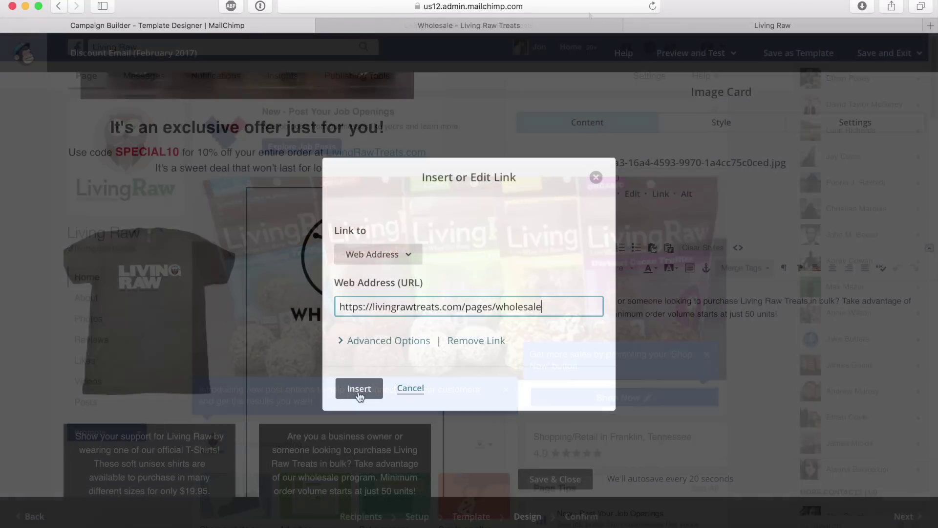
click(359, 388)
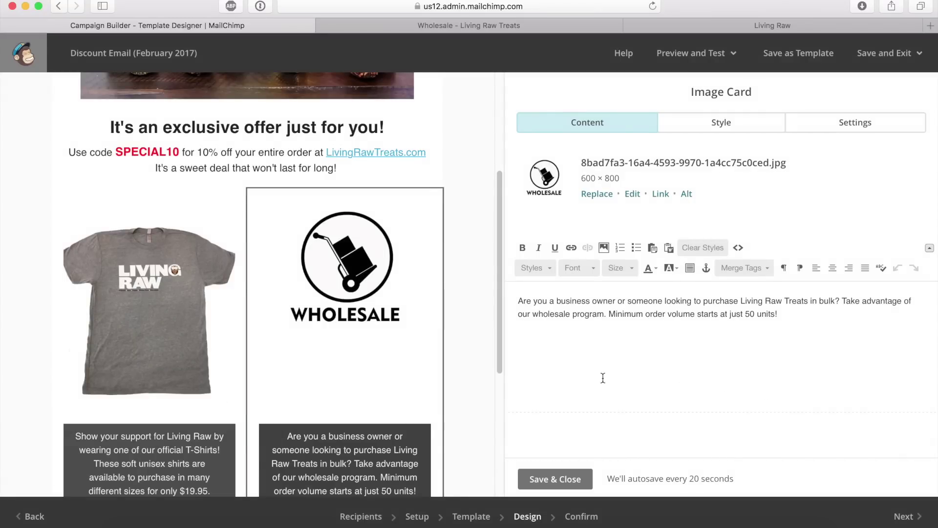
Step: Check the web address behind the LivingRawTreats.com link in the exclusive offer text
scroll(342, 318, up, 5)
click(371, 307)
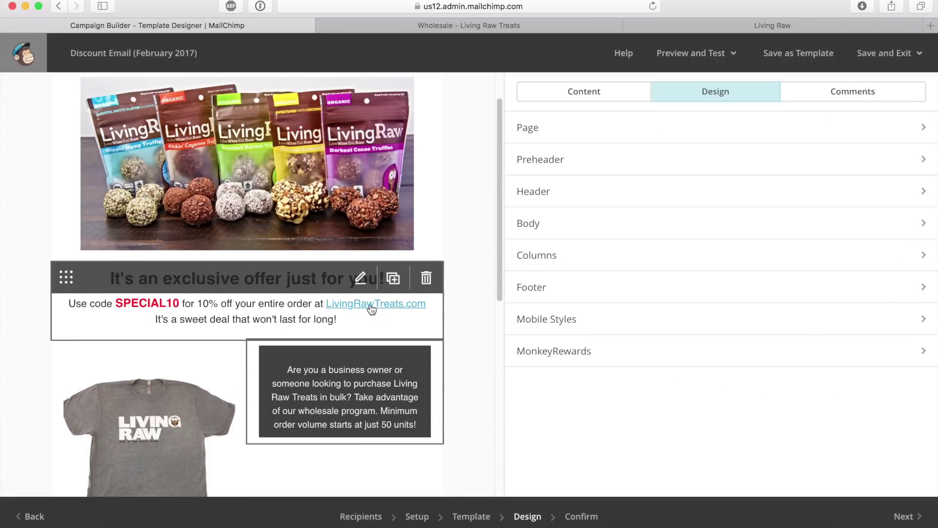
click(370, 305)
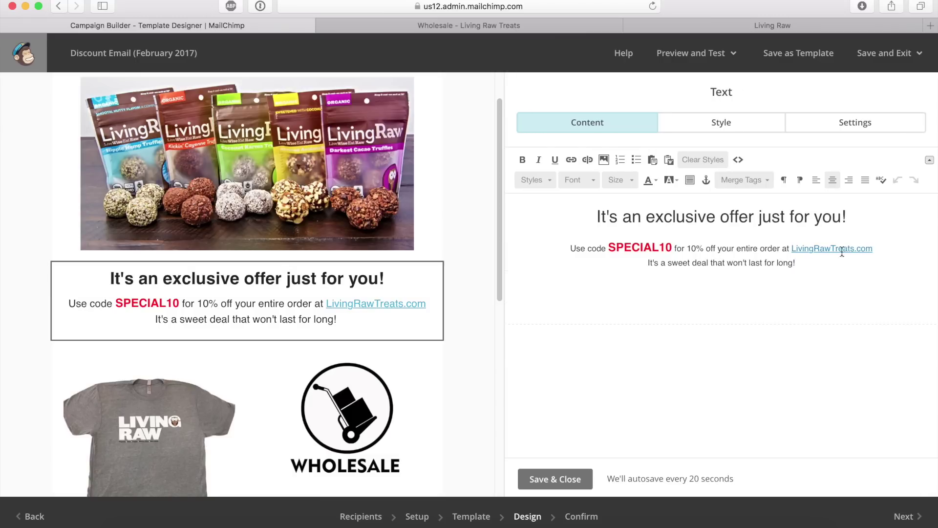
click(571, 160)
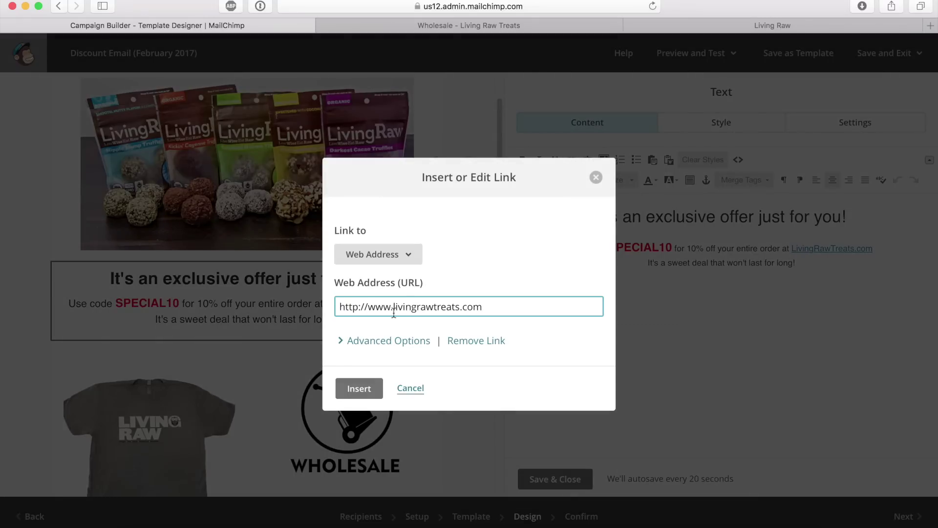
click(596, 177)
click(394, 252)
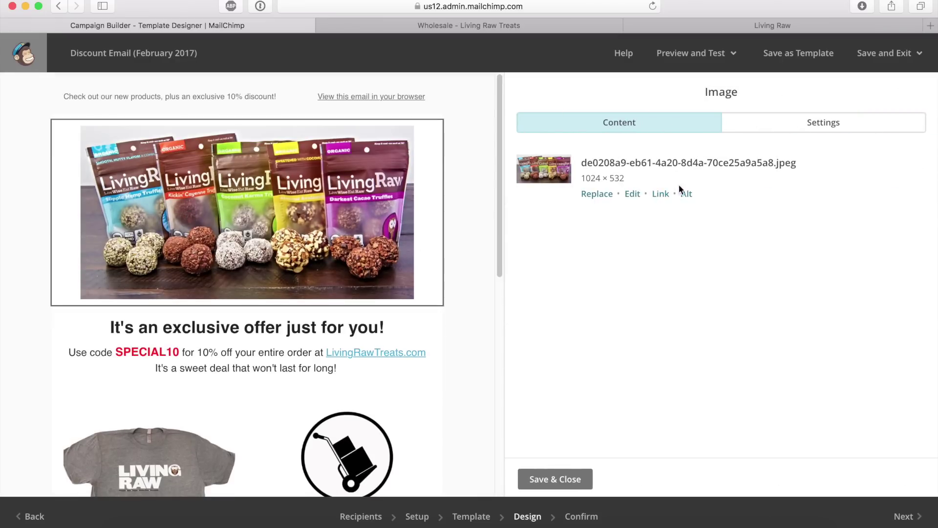
click(661, 194)
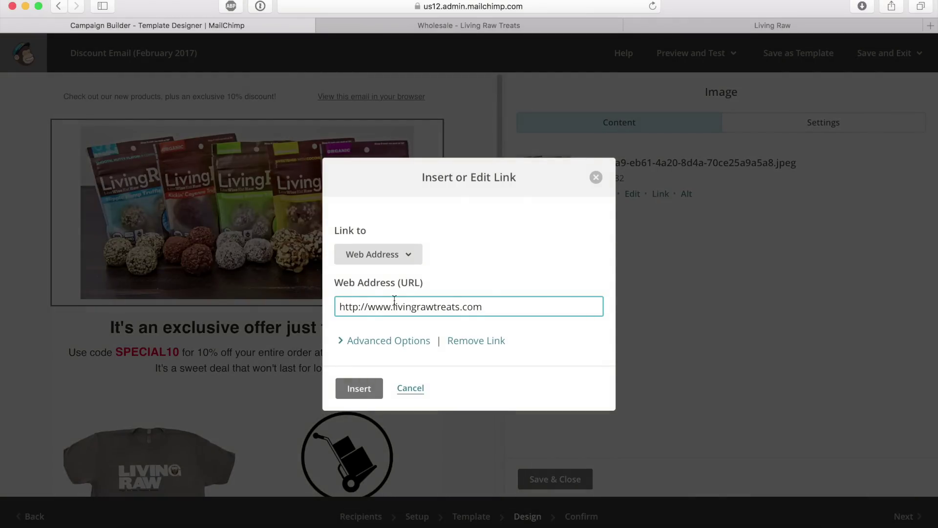
click(360, 389)
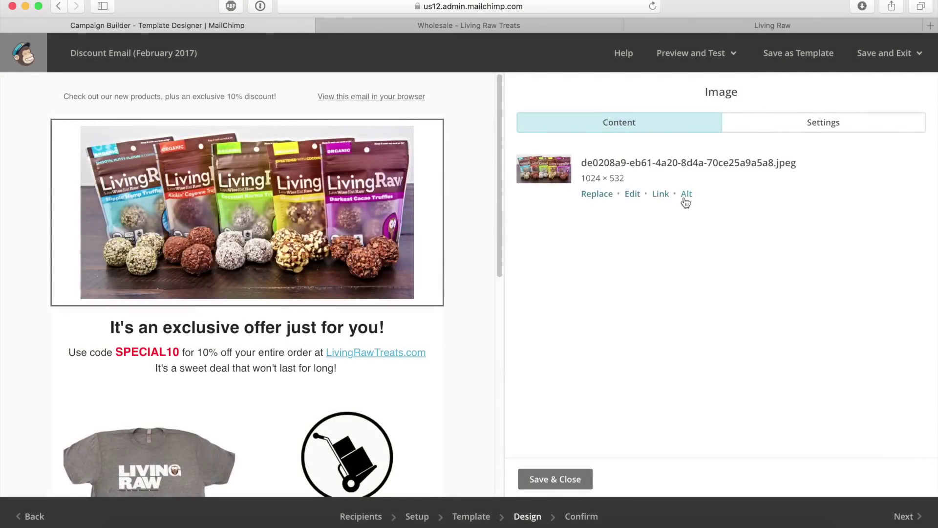
Step: Check the Twitter, Facebook and Website addresses in the social follow block, close it, and look over the email layout
scroll(163, 265, down, 10)
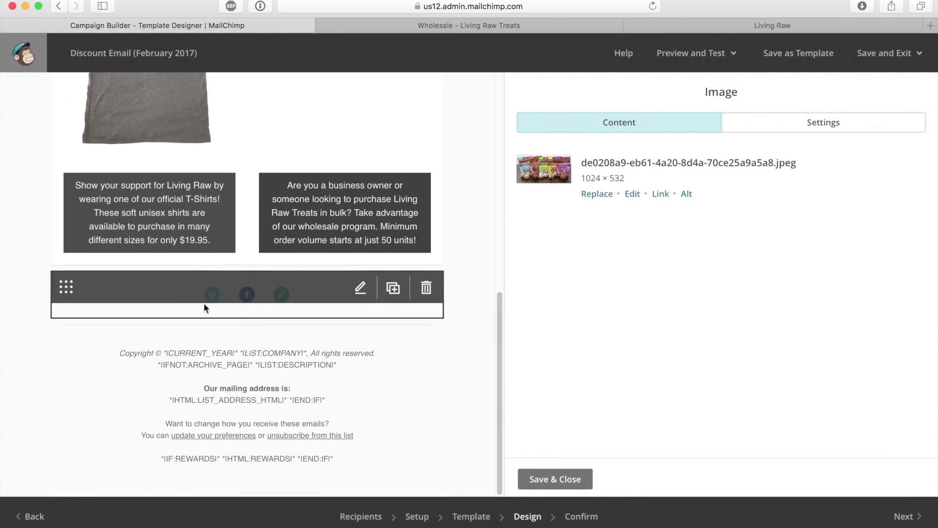
click(297, 305)
scroll(595, 363, down, 2)
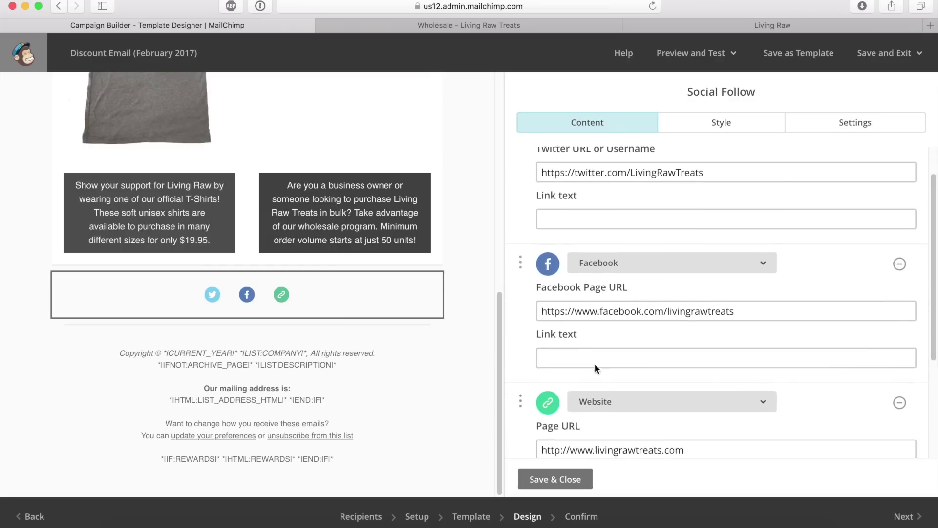
scroll(593, 371, down, 3)
click(537, 478)
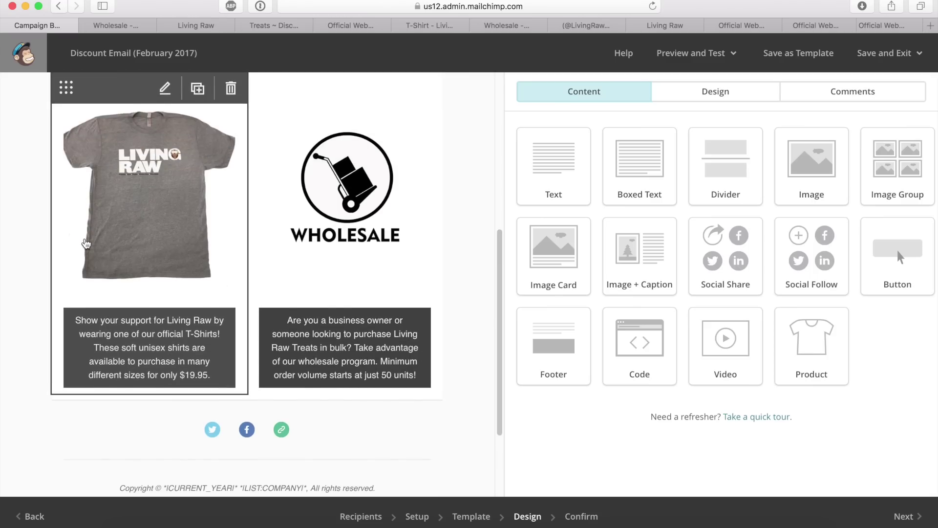
scroll(86, 243, up, 3)
scroll(142, 342, down, 4)
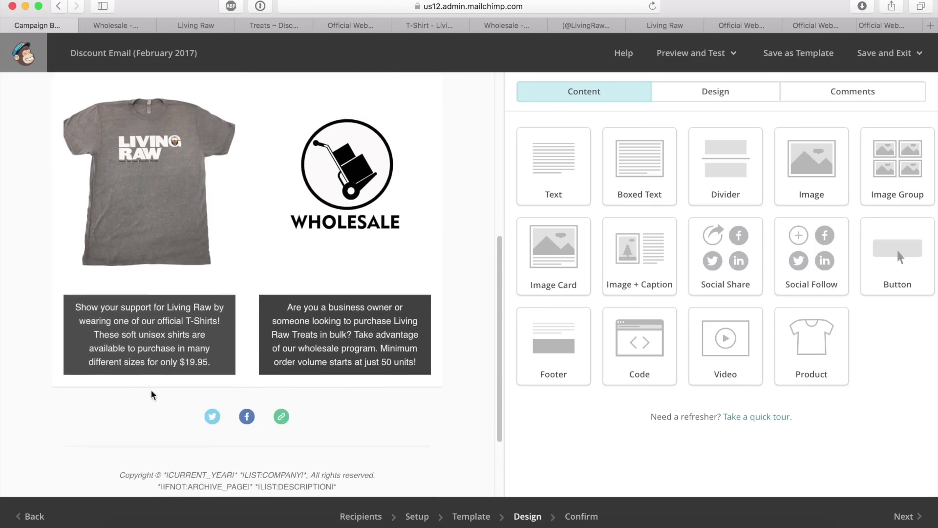
Step: Add a Buy Now button directly beneath the Living Raw T-shirt card
mouse_move(145, 401)
drag(894, 274, 142, 395)
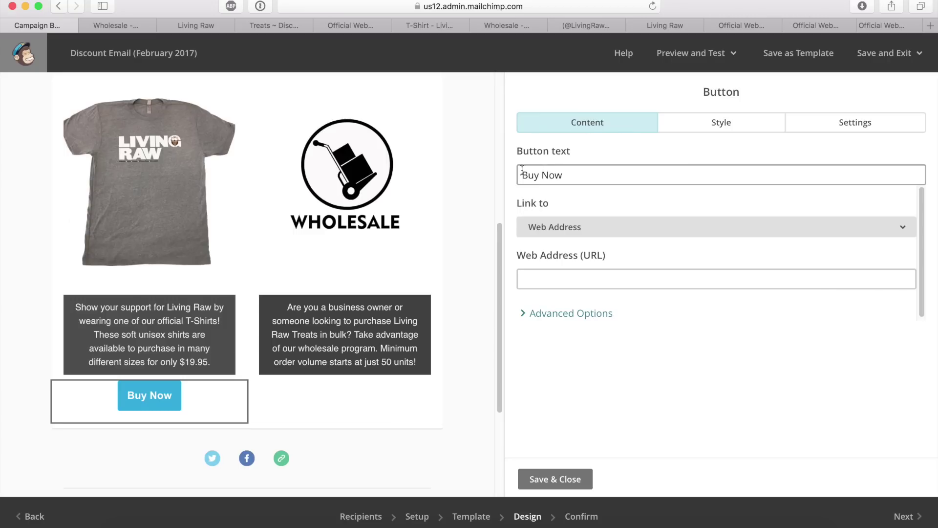
click(562, 276)
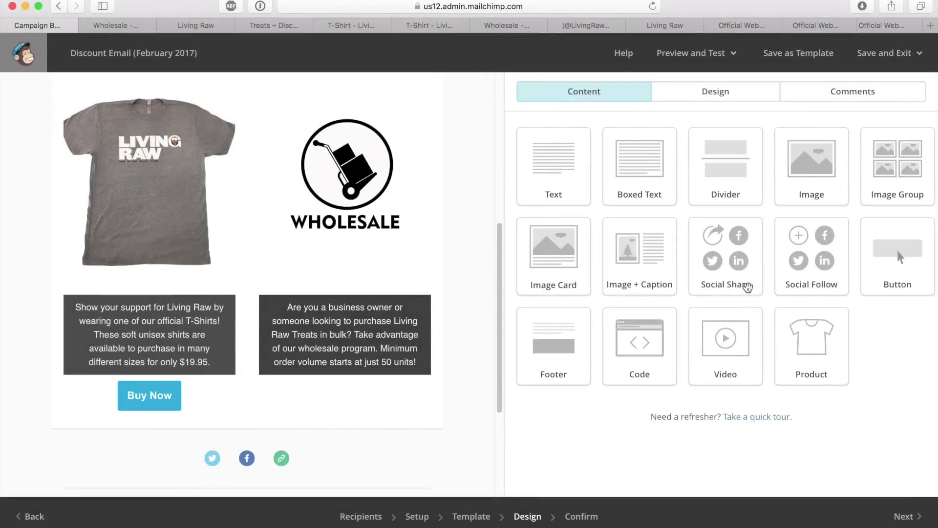
Step: Add a button beneath the wholesale card and set its text to "Wholesale Program Details"
drag(897, 257, 331, 391)
triple_click(570, 176)
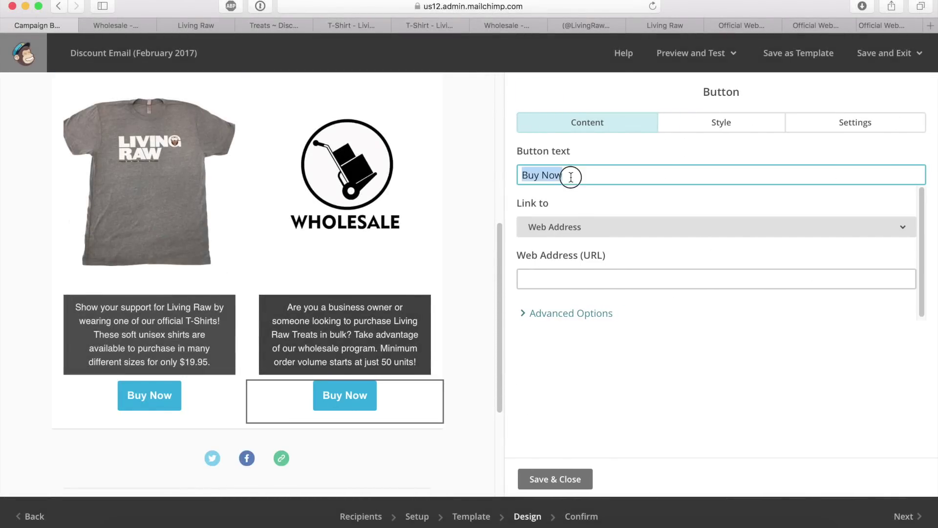
text(Wholesale Program Detaols)
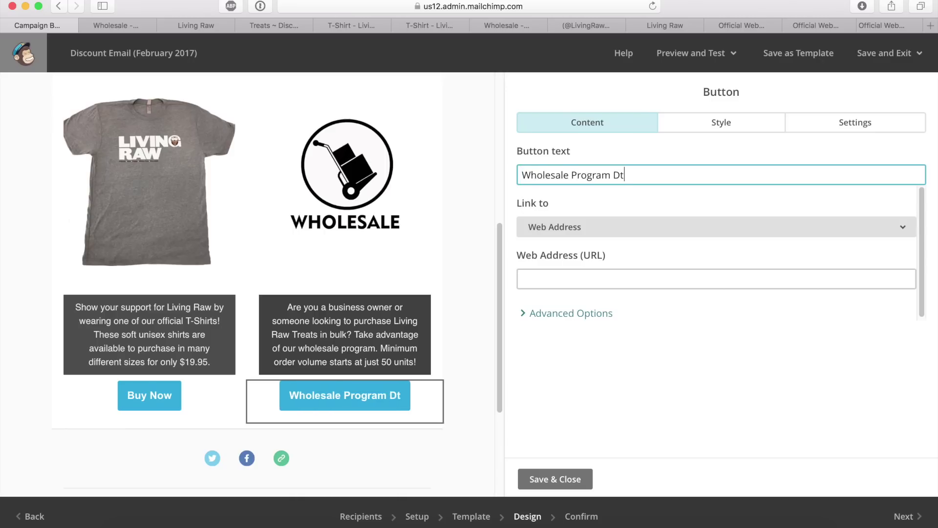
key(BackSpace)
key(BackSpace)
key(BackSpace)
text(ils)
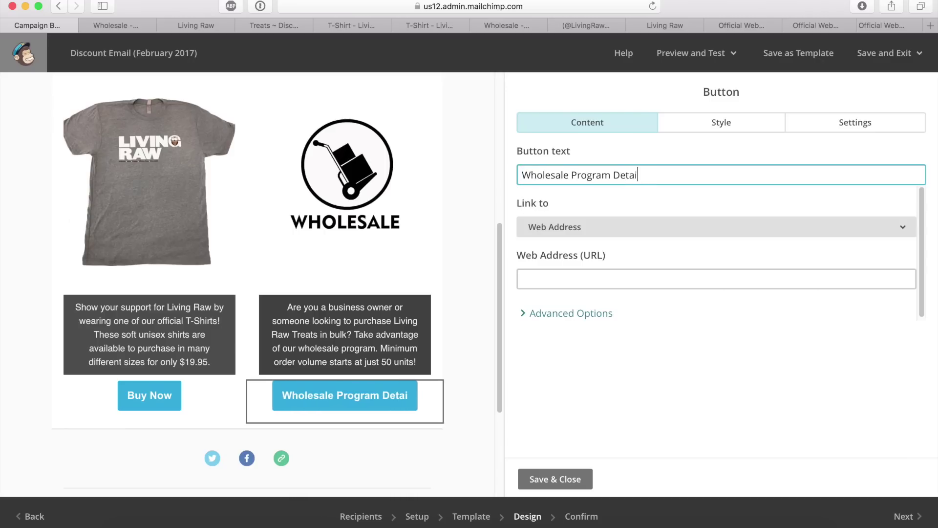
click(765, 349)
click(609, 281)
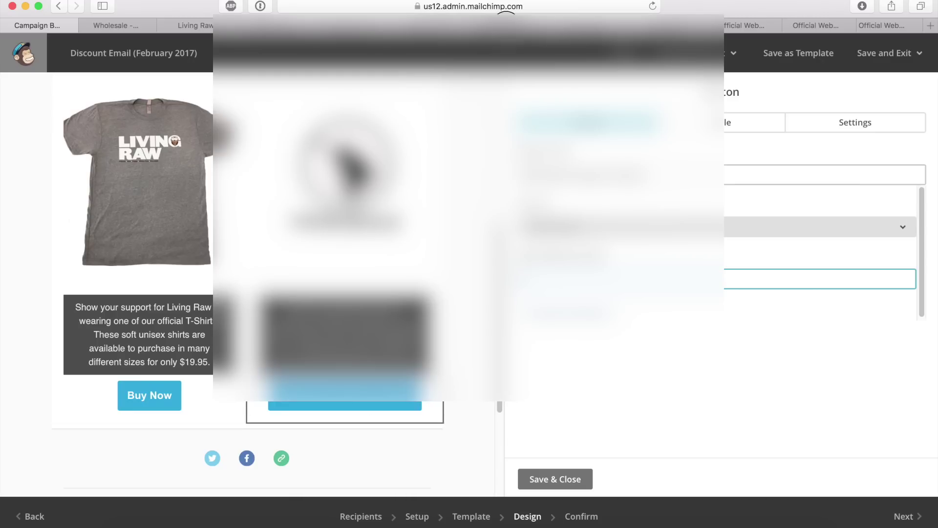
key(ctrl+Tab)
click(528, 6)
click(502, 6)
drag(459, 6, 650, 6)
key(BackSpace)
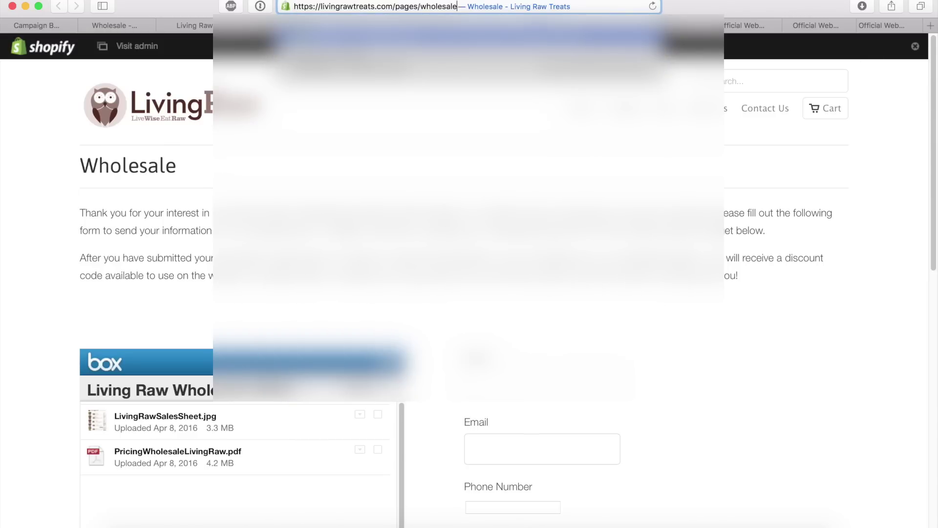
click(528, 7)
key(super+c)
key(Escape)
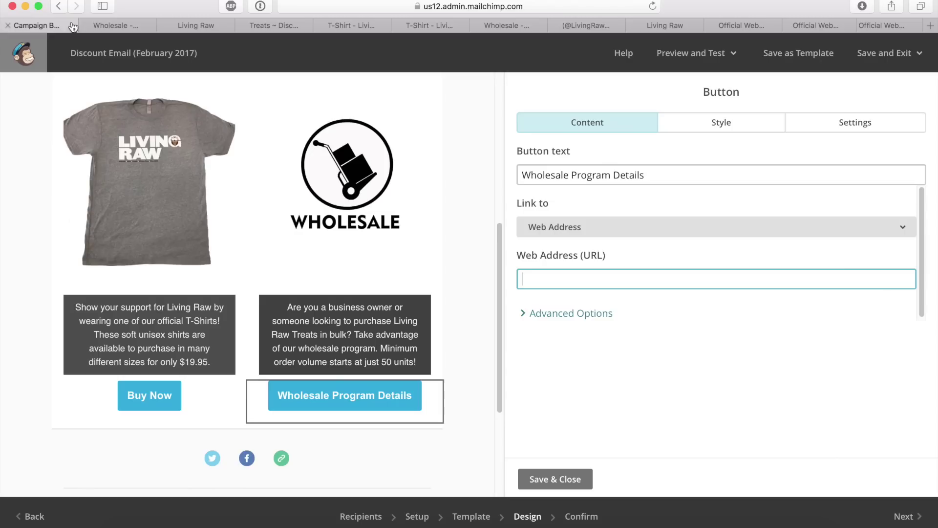
click(44, 26)
click(620, 286)
key(super+v)
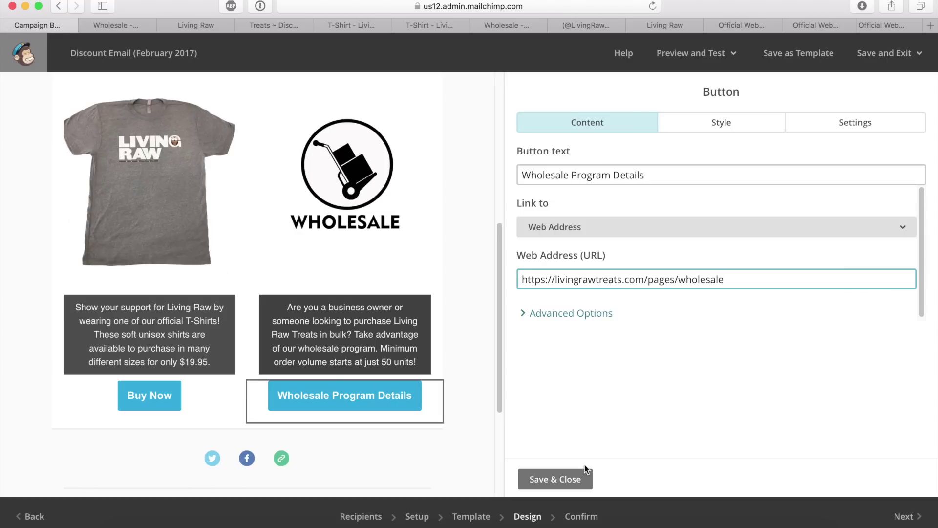
click(562, 479)
Step: Reopen the Wholesale Program Details button and look over its border, background, text and padding style options
scroll(325, 437, down, 2)
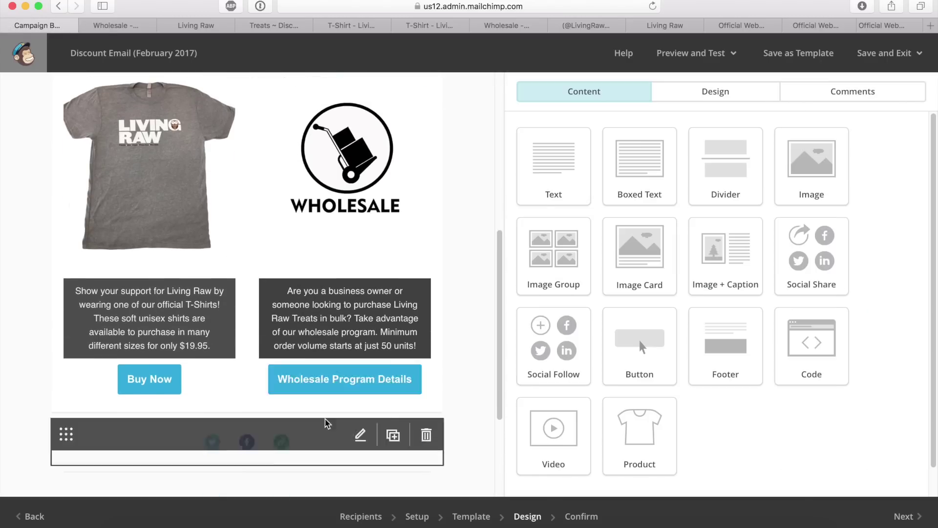
click(324, 385)
click(727, 125)
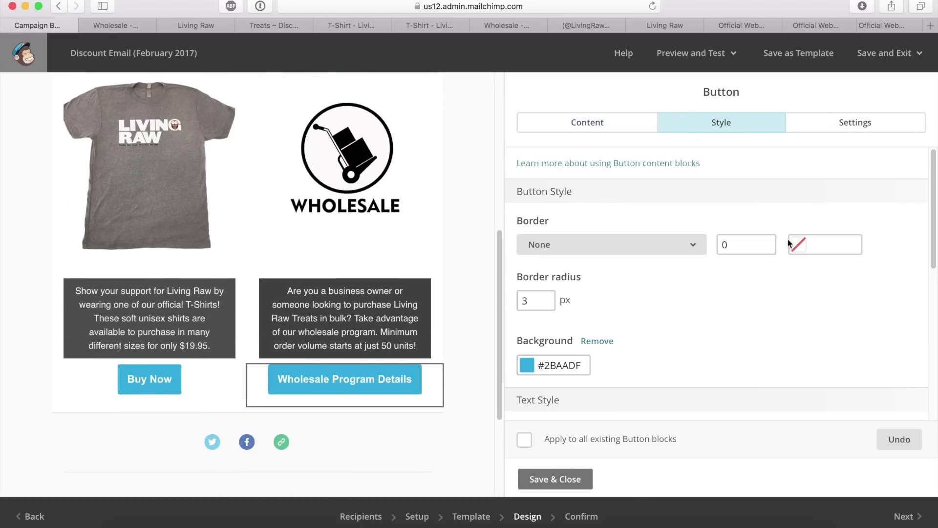
scroll(605, 322, down, 3)
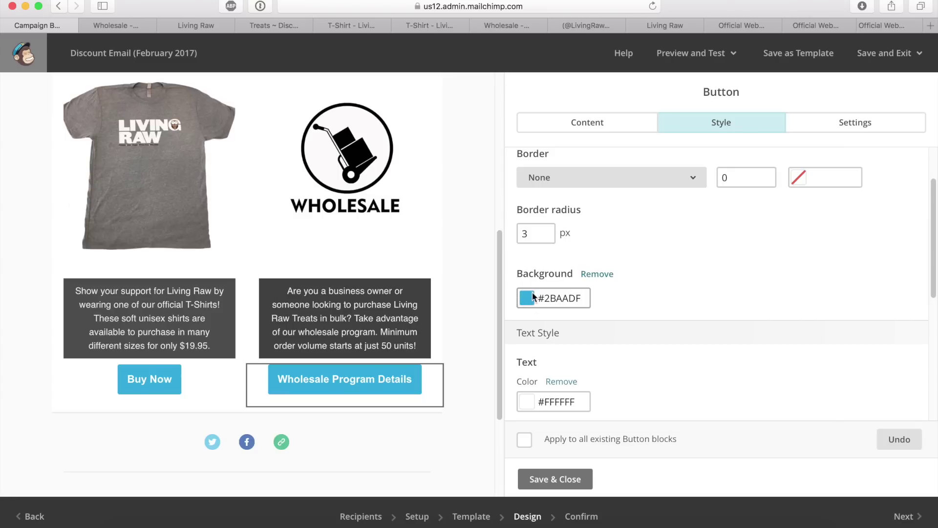
scroll(626, 317, down, 6)
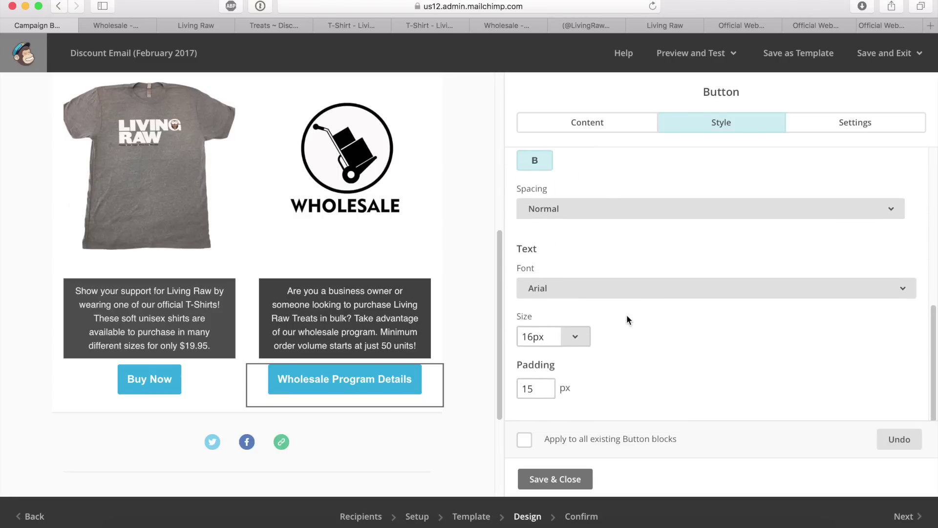
scroll(626, 318, up, 8)
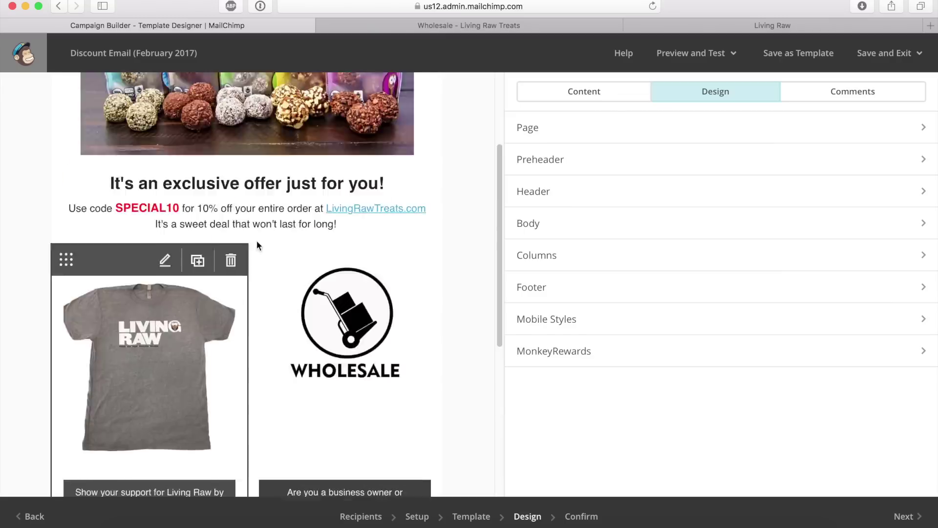
Step: Continue to the campaign's confirmation stage and send a test email
scroll(257, 241, up, 5)
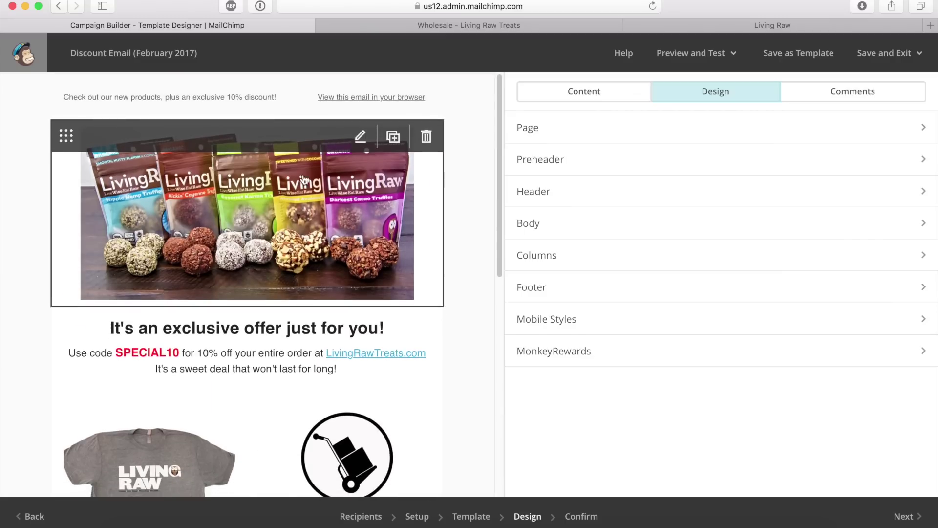
click(913, 520)
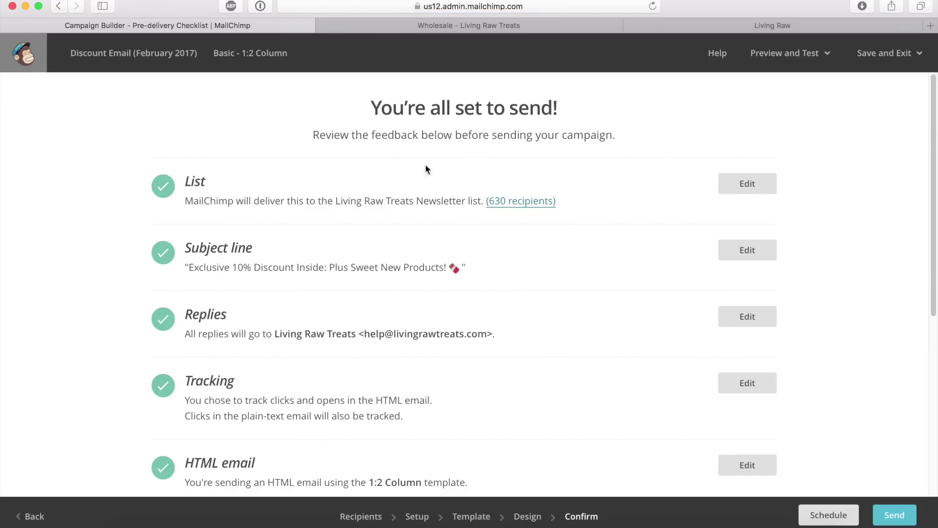
click(816, 59)
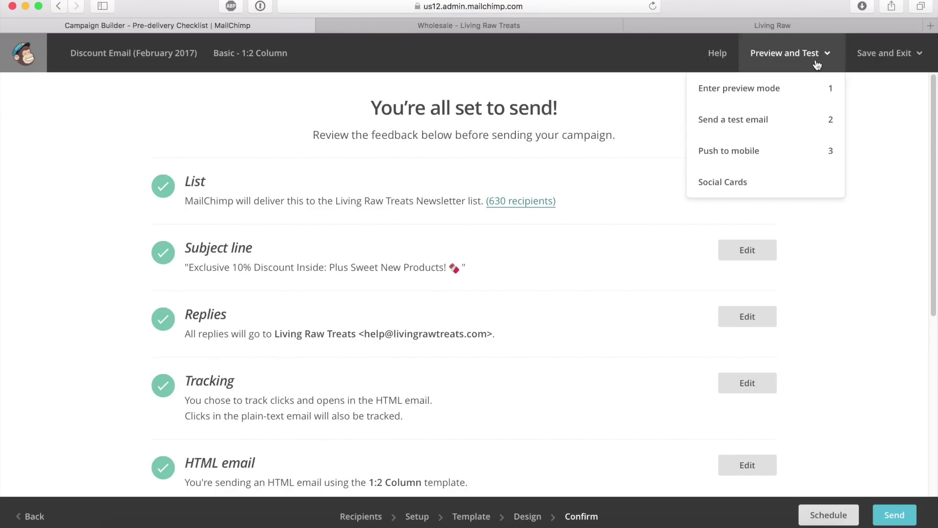
click(732, 123)
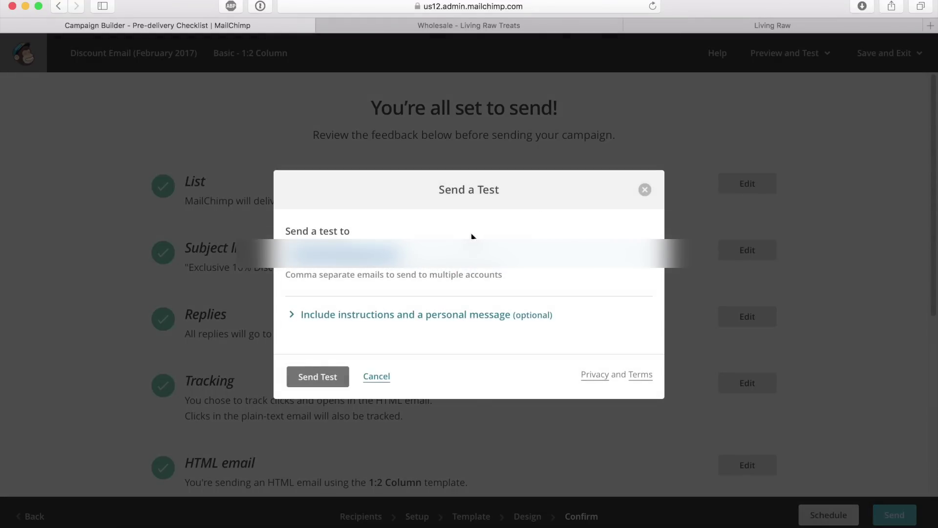
click(315, 376)
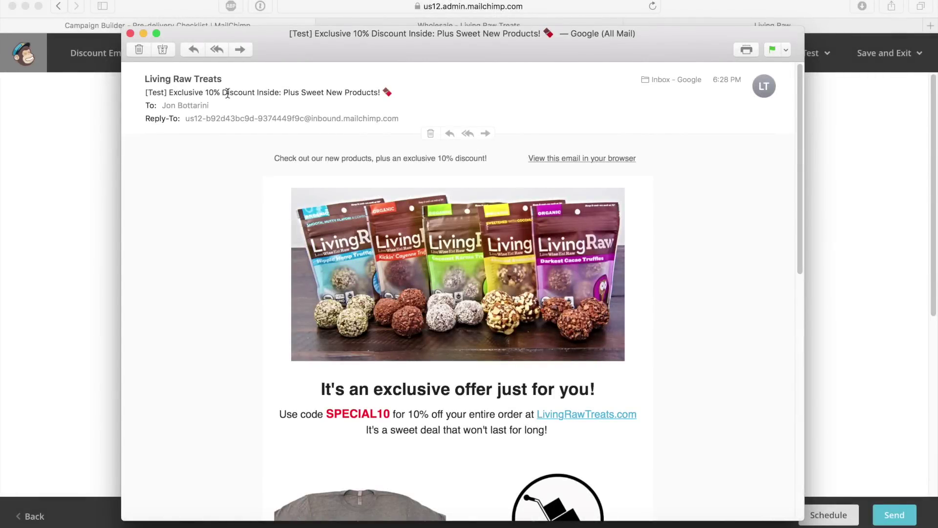
Step: Examine the received test email's subject line and its opening content in Mail
drag(168, 92, 260, 93)
click(279, 95)
scroll(268, 227, down, 3)
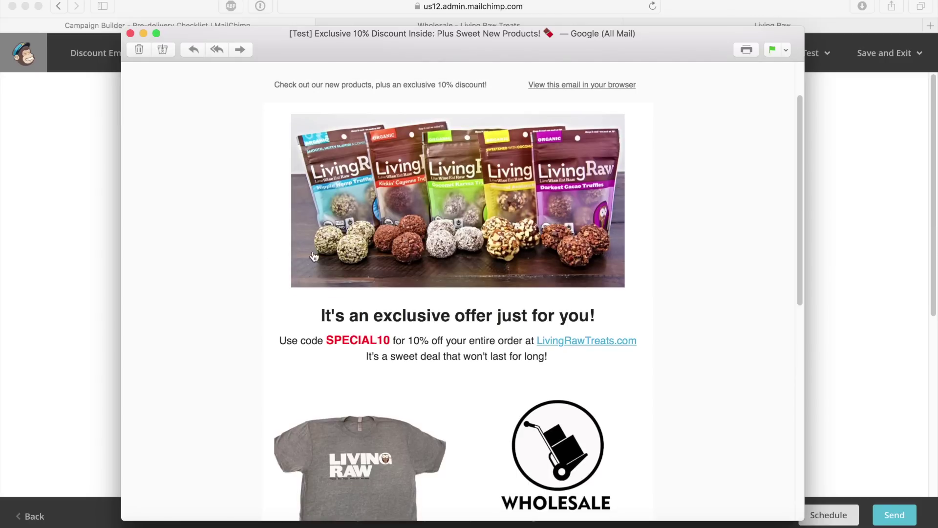
Step: Follow the links on the product, T-shirt and wholesale images in the test email to check their destinations
click(407, 202)
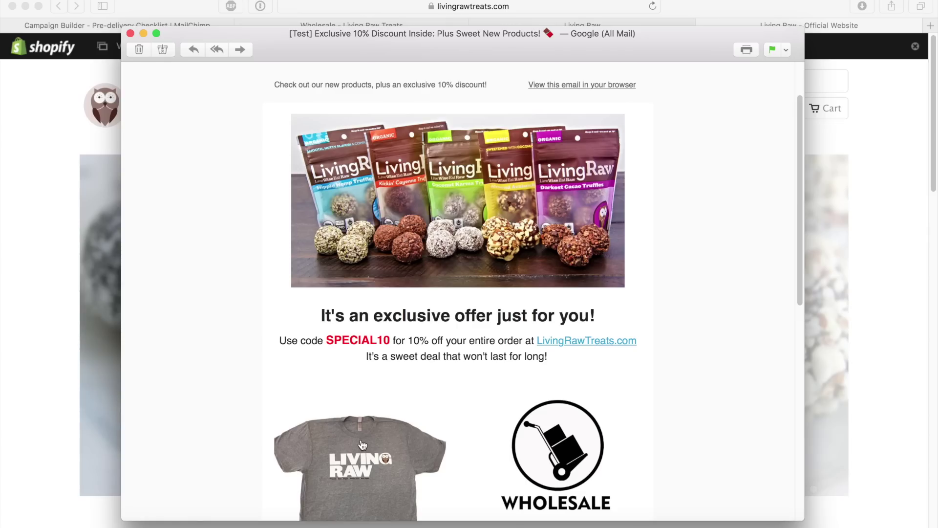
scroll(362, 439, down, 5)
click(362, 238)
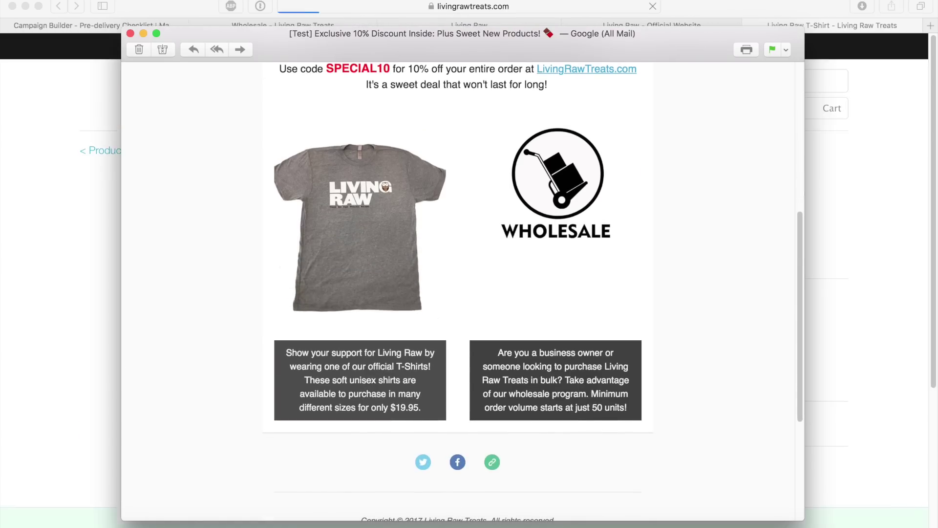
drag(685, 47, 672, 20)
click(578, 275)
Step: Go through the new test email and follow its wholesale and T-shirt image links to recheck them
scroll(605, 246, up, 3)
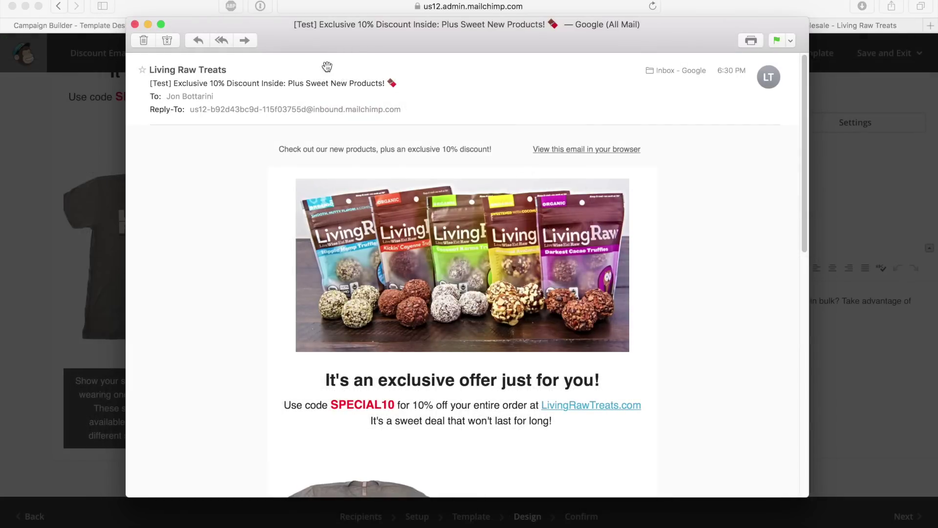
scroll(243, 297, down, 6)
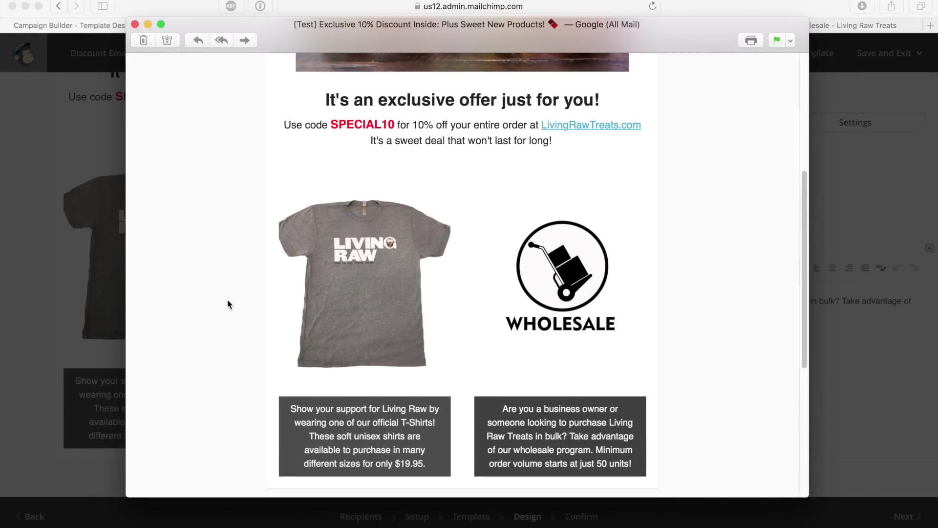
right_click(529, 309)
click(692, 271)
scroll(628, 297, down, 2)
scroll(650, 369, down, 3)
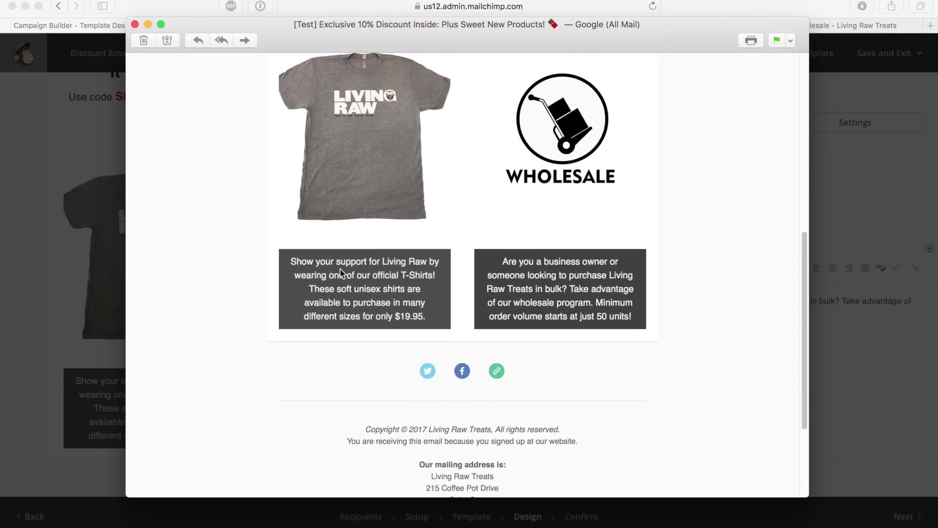
scroll(340, 269, down, 1)
click(556, 153)
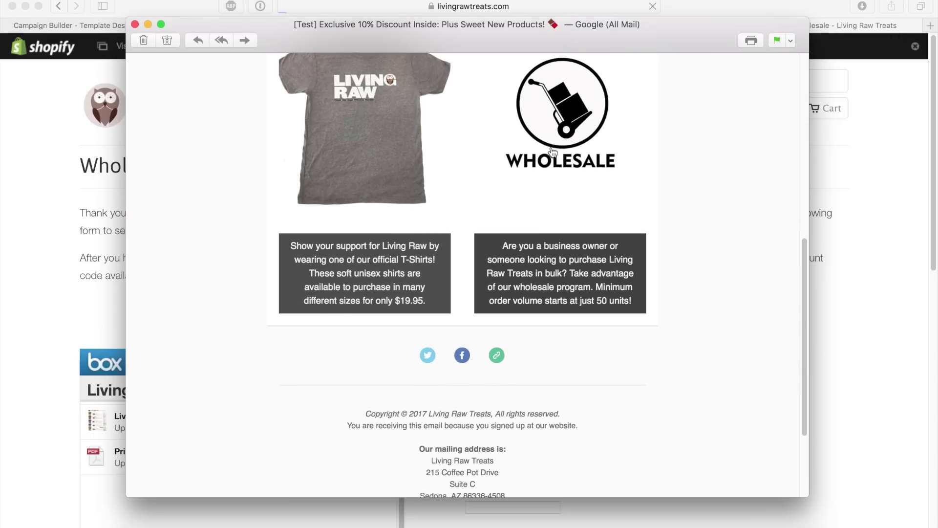
click(355, 177)
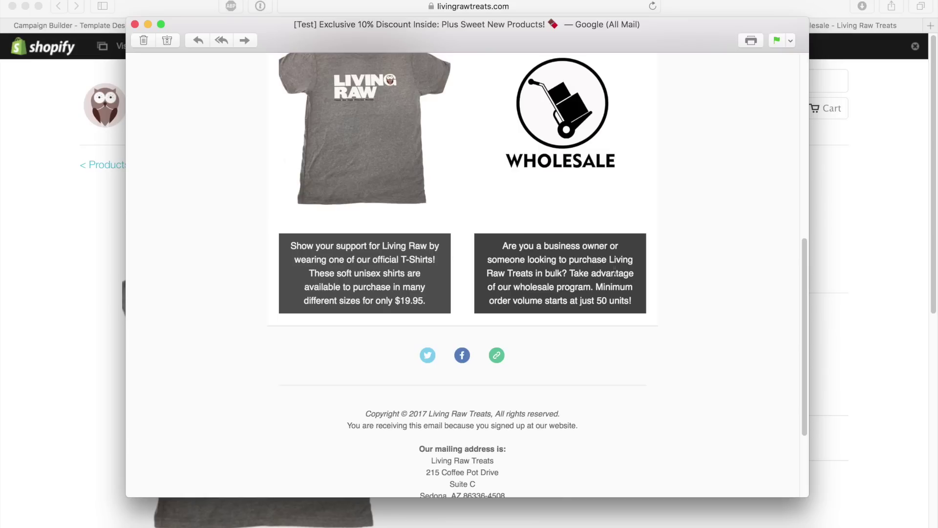
Step: Read the test email's footer, covering the copyright line, mailing address and subscription links
scroll(329, 342, down, 1)
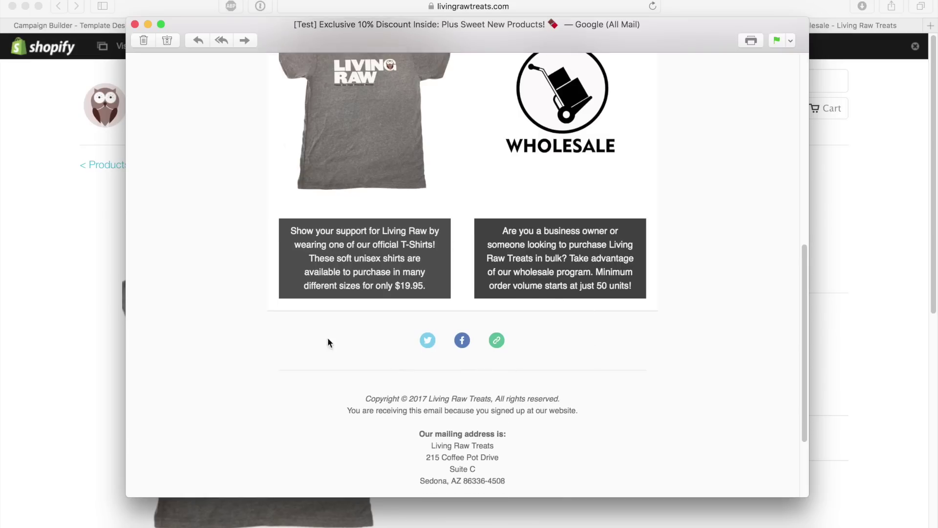
scroll(592, 386, down, 5)
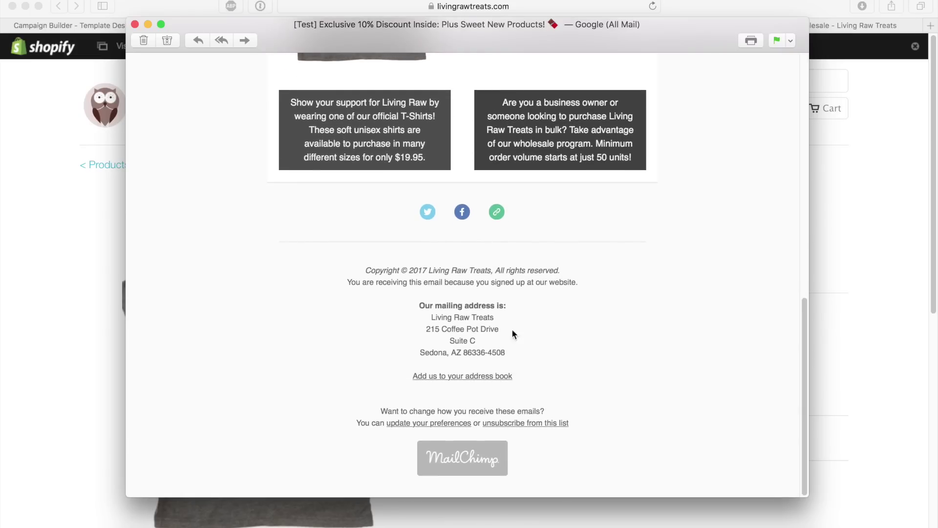
drag(363, 270, 617, 433)
click(483, 280)
Step: Open the Twitter, Facebook and website links from the test email and view the pages in the browser
scroll(423, 243, up, 3)
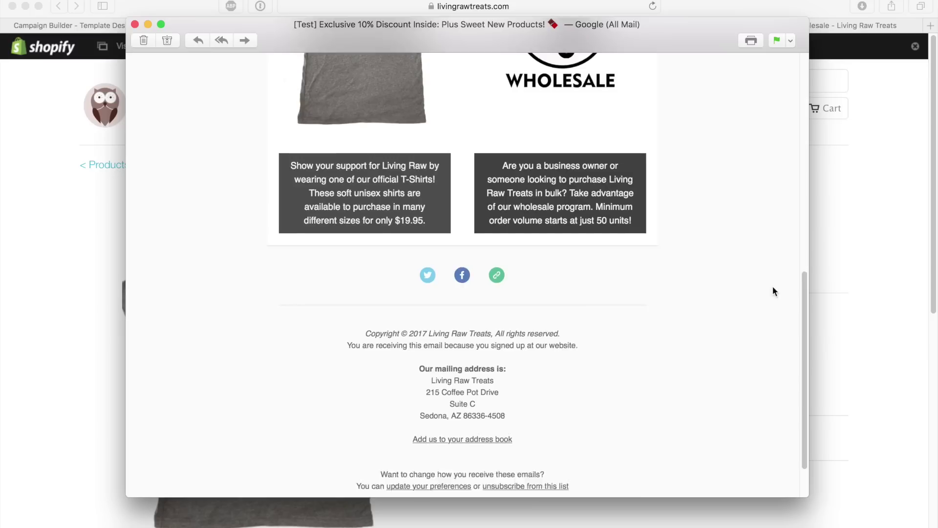
click(428, 296)
click(463, 295)
click(496, 298)
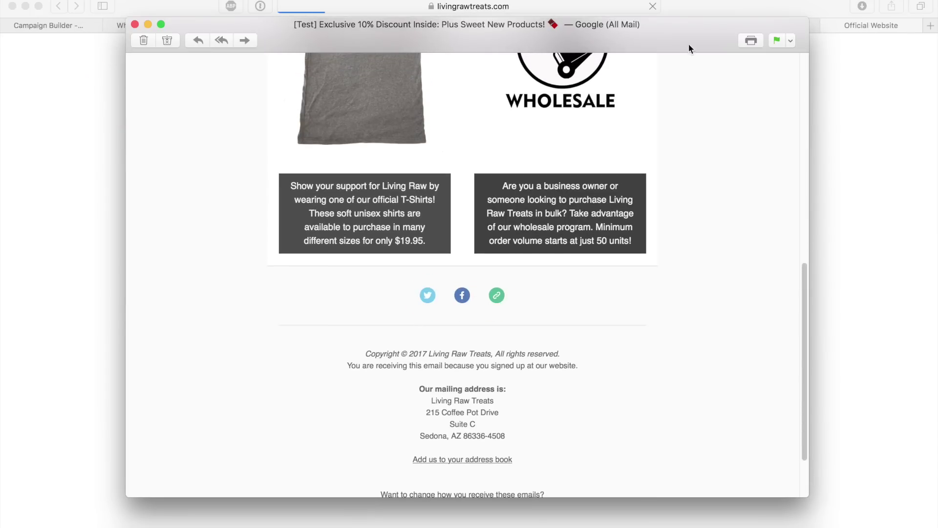
click(707, 13)
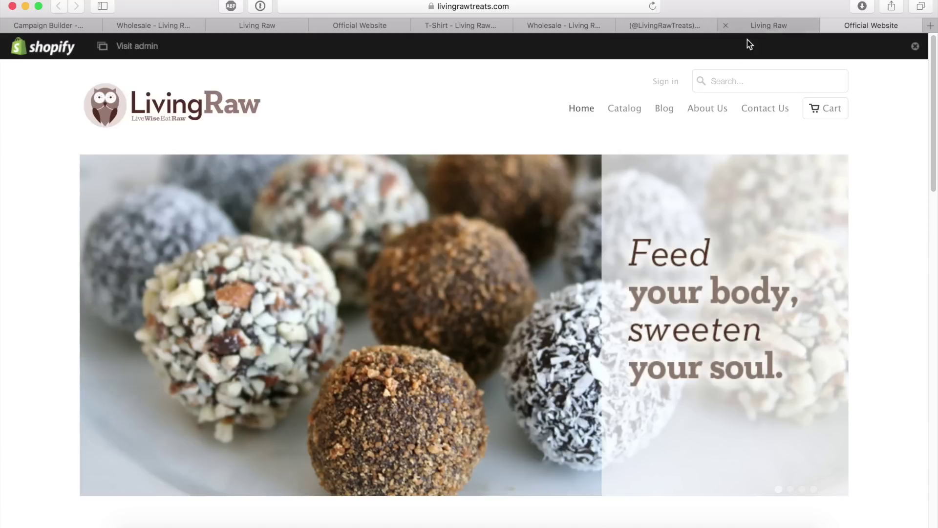
click(758, 30)
click(635, 25)
Step: Return to the test email in Mail and examine the SPECIAL10 code in the exclusive offer text
key(super+Tab)
scroll(714, 243, up, 5)
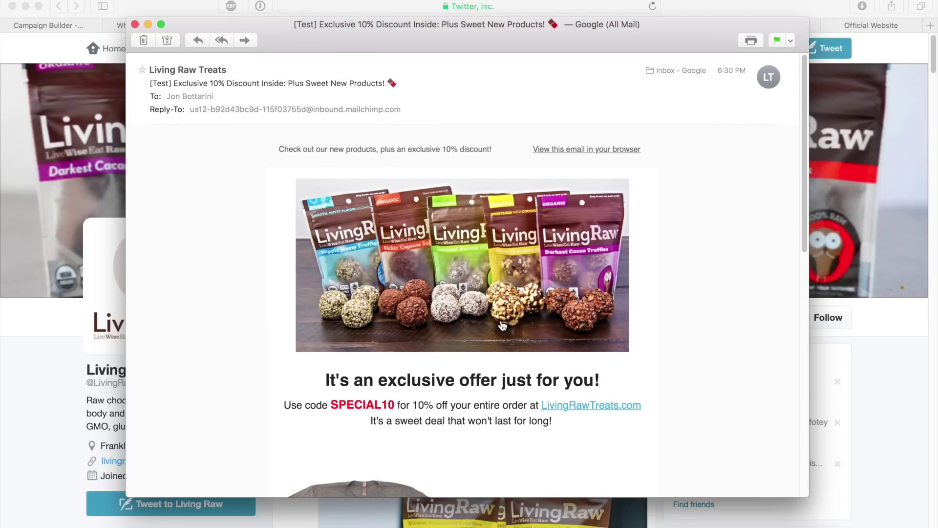
scroll(374, 400, down, 3)
drag(331, 340, 393, 341)
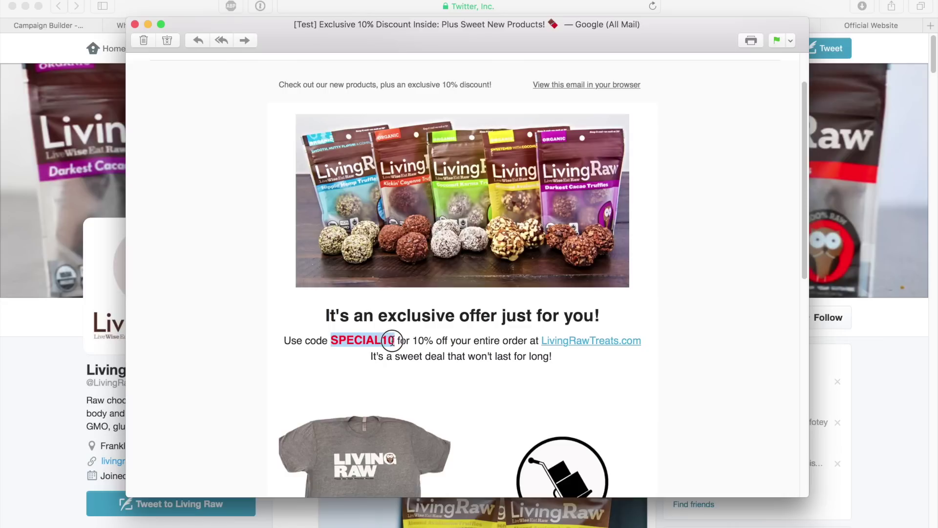
click(356, 364)
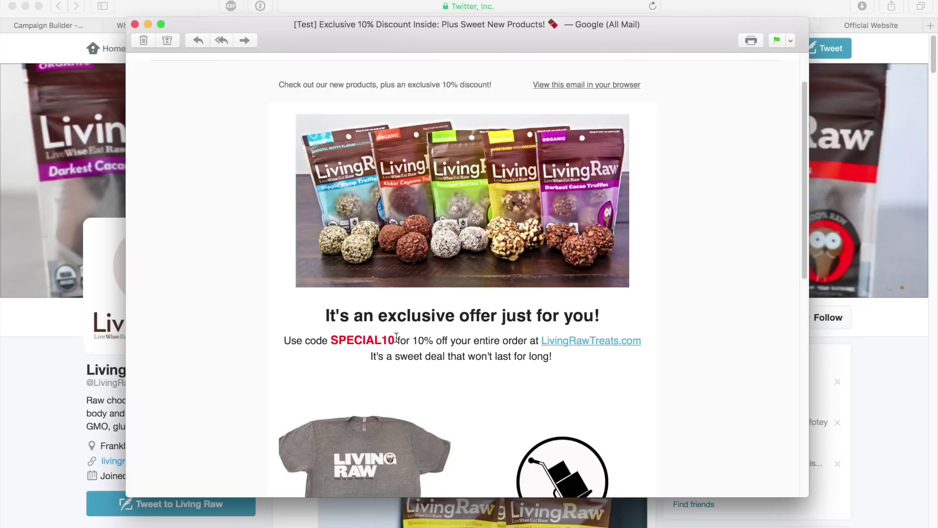
Step: Highlight the SPECIAL10 discount code in the test email's offer text to check how it reads
drag(397, 337, 331, 341)
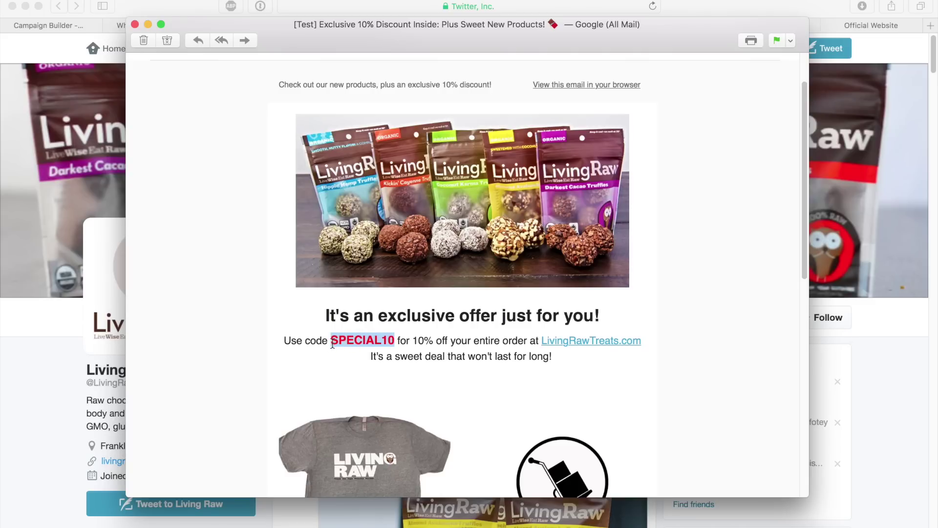
click(332, 372)
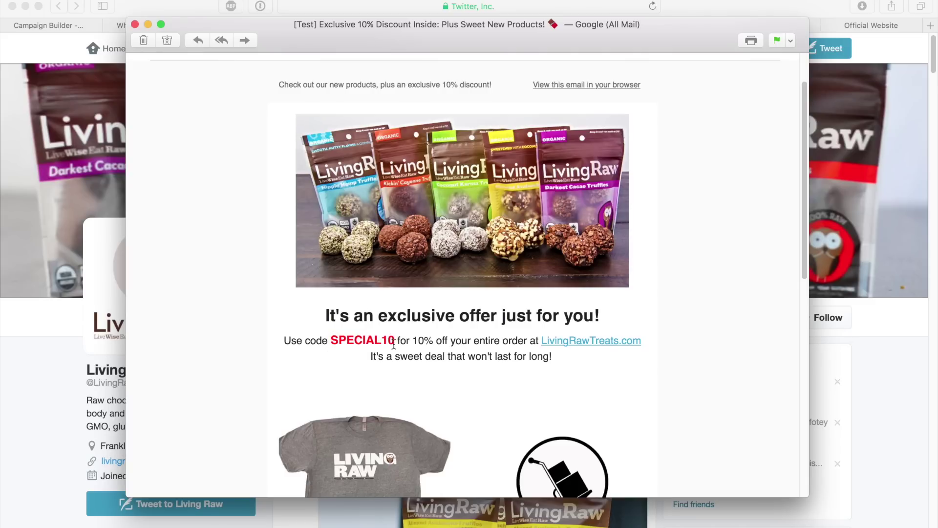
drag(393, 340, 335, 342)
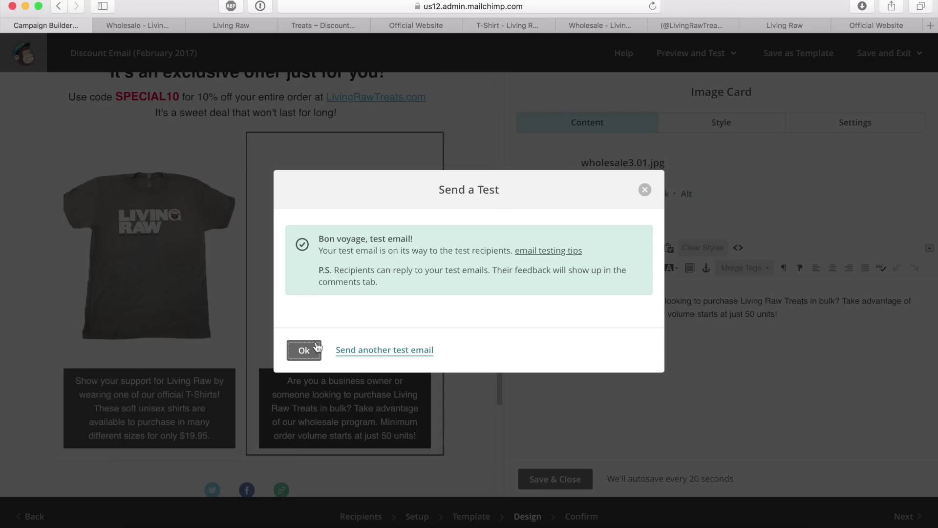
Step: Dismiss the test-sent confirmation in MailChimp and continue the campaign from Design to the Confirm stage
click(296, 359)
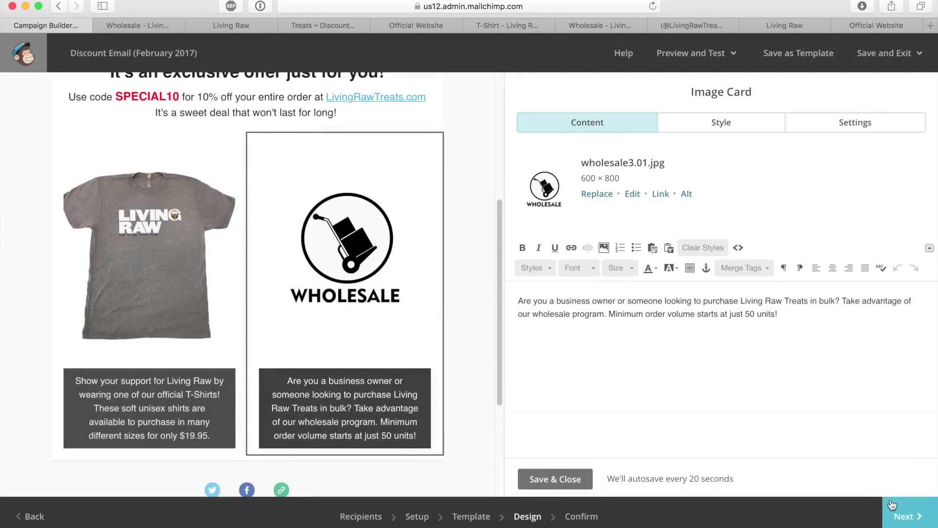
click(905, 513)
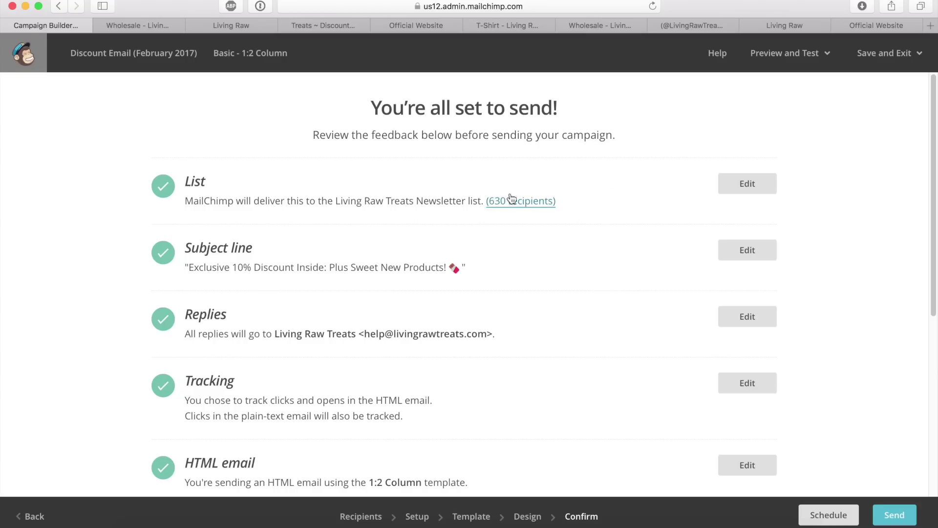
Step: Review the pre-send checklist, covering the list, subject line, reply address, tracking, email formats, Social Cards and MonkeyRewards
drag(189, 267, 485, 271)
click(457, 269)
drag(360, 334, 485, 336)
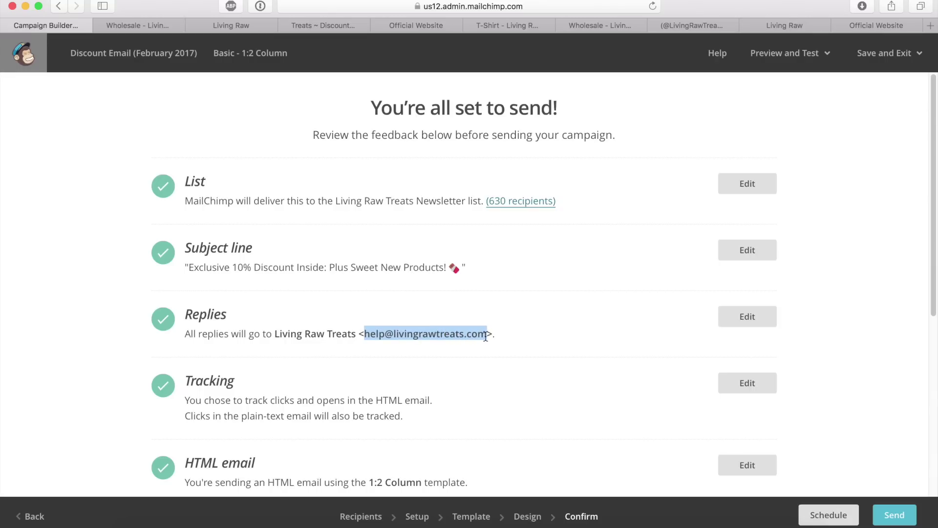
click(422, 349)
scroll(174, 418, down, 5)
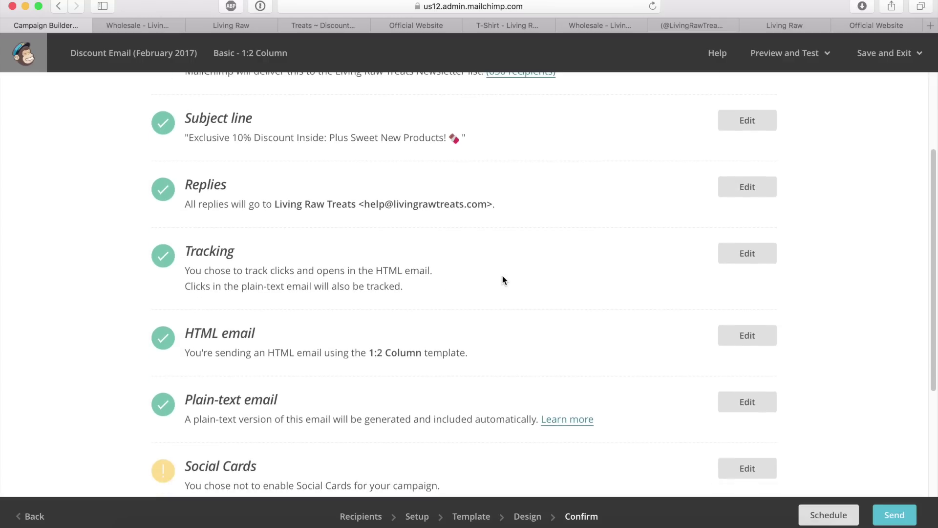
scroll(502, 277, down, 1)
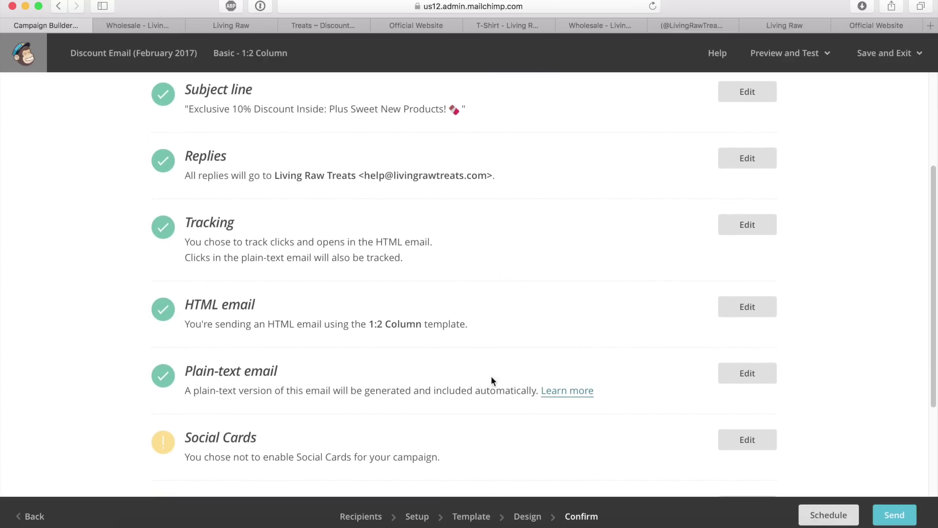
scroll(491, 378, down, 6)
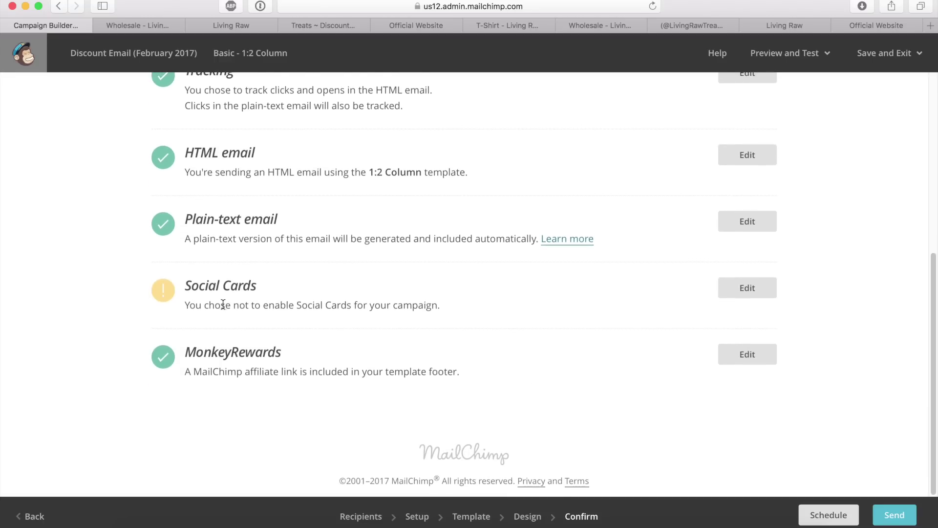
scroll(476, 283, up, 12)
scroll(476, 287, up, 1)
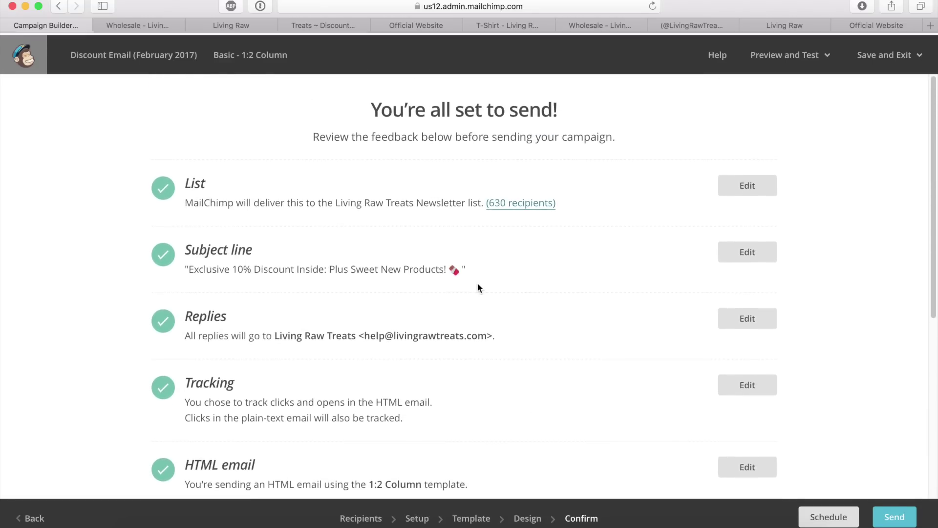
scroll(216, 327, down, 12)
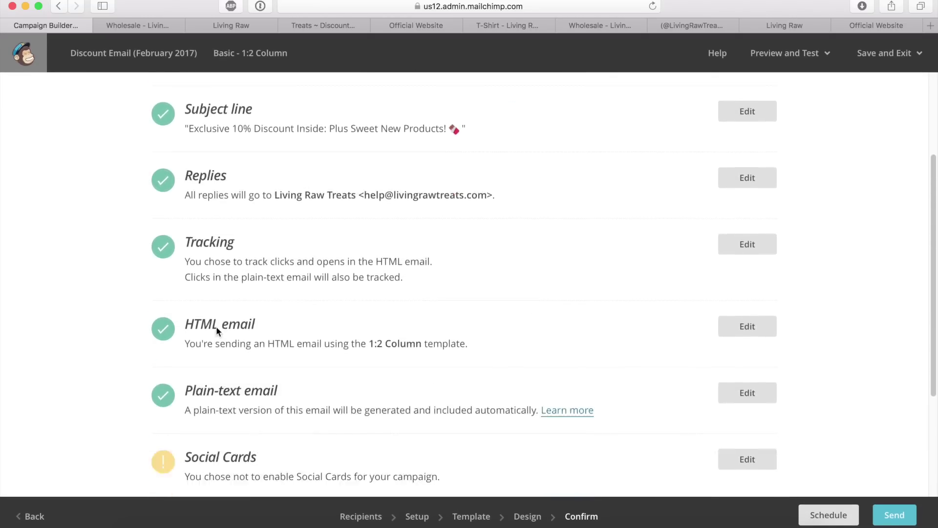
scroll(595, 300, up, 12)
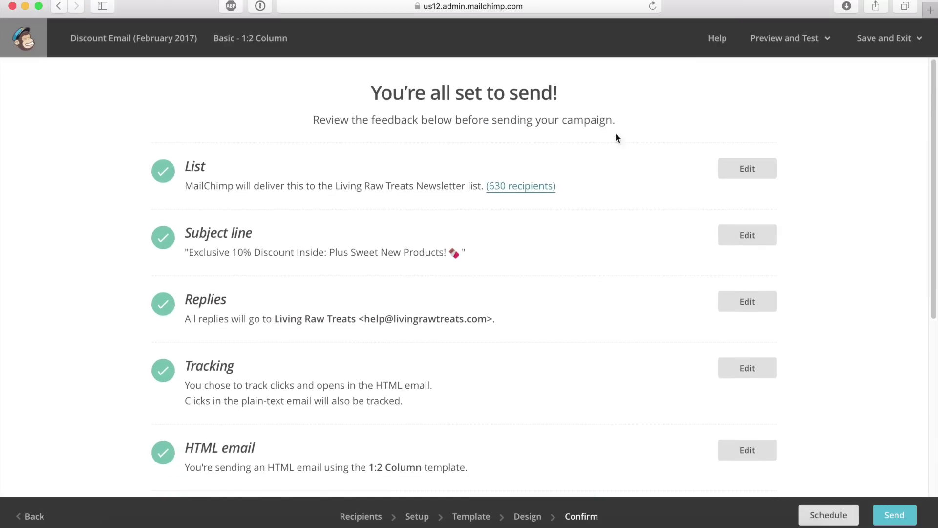
Step: Preview the campaign in the mobile, inbox and desktop views, and exit preview mode
click(807, 41)
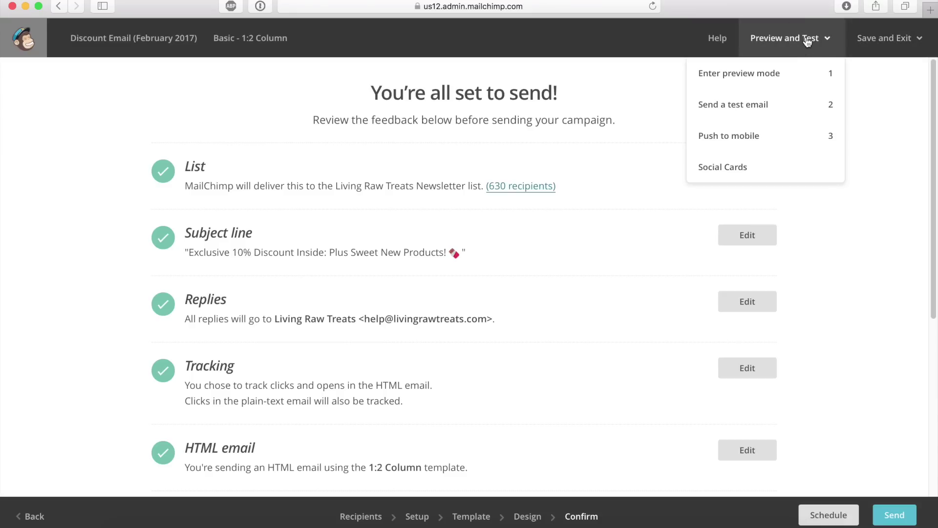
click(772, 75)
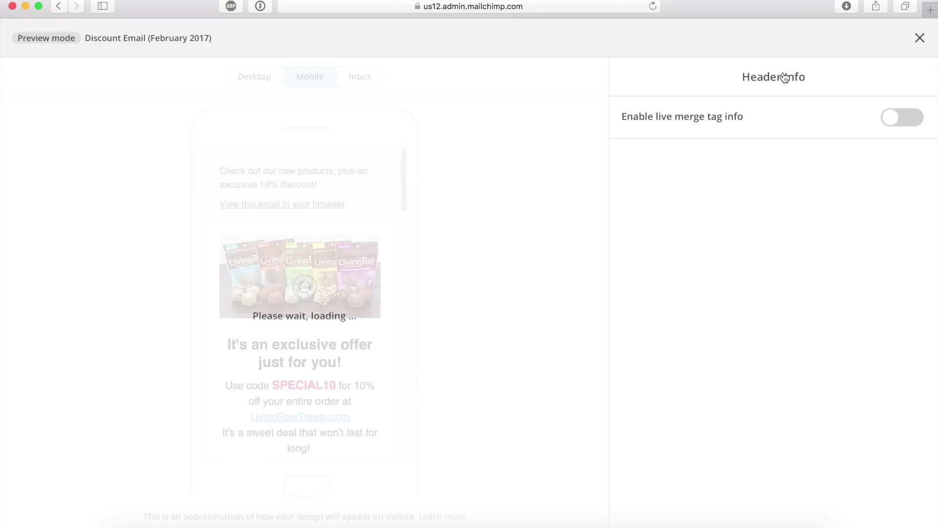
drag(404, 174, 407, 432)
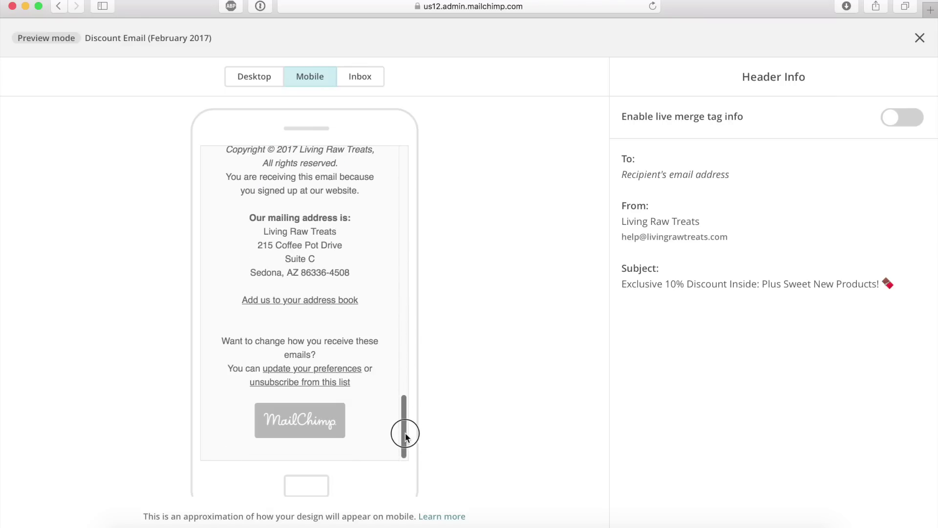
click(366, 77)
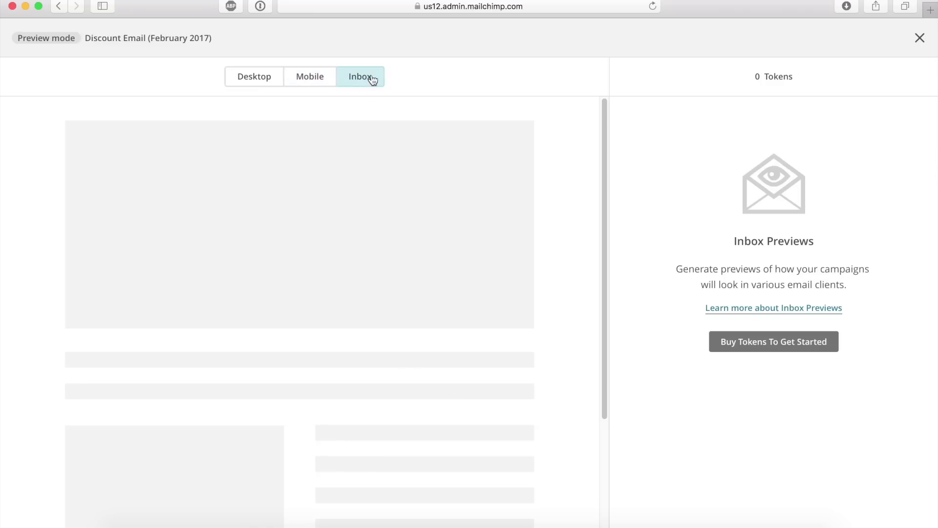
click(309, 82)
click(245, 82)
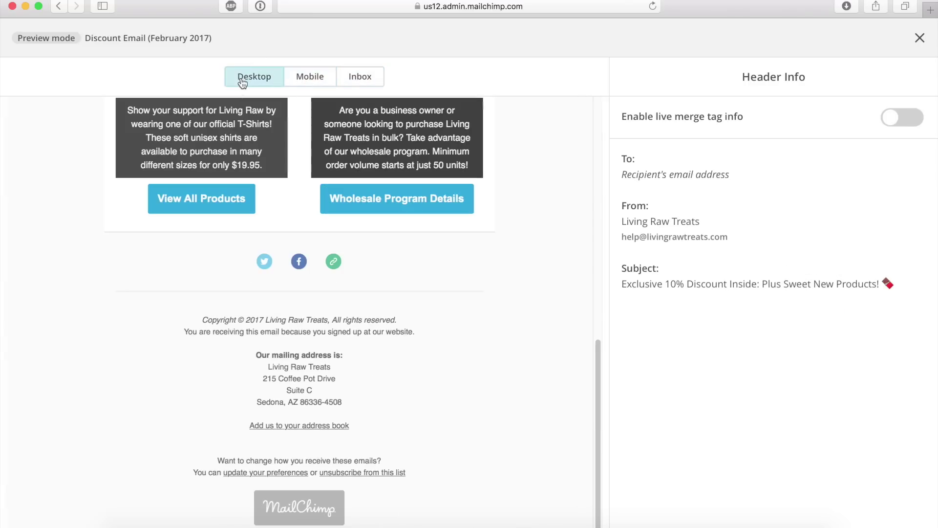
drag(606, 355, 607, 78)
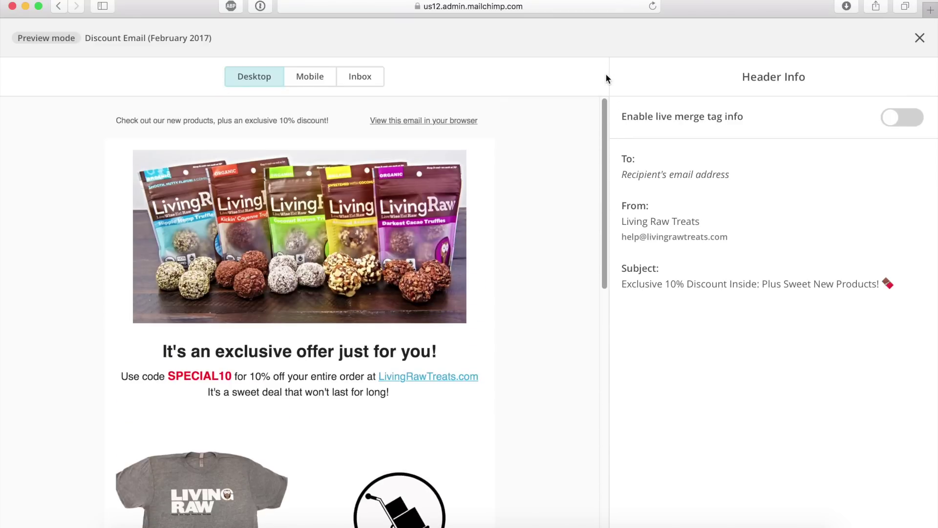
click(919, 38)
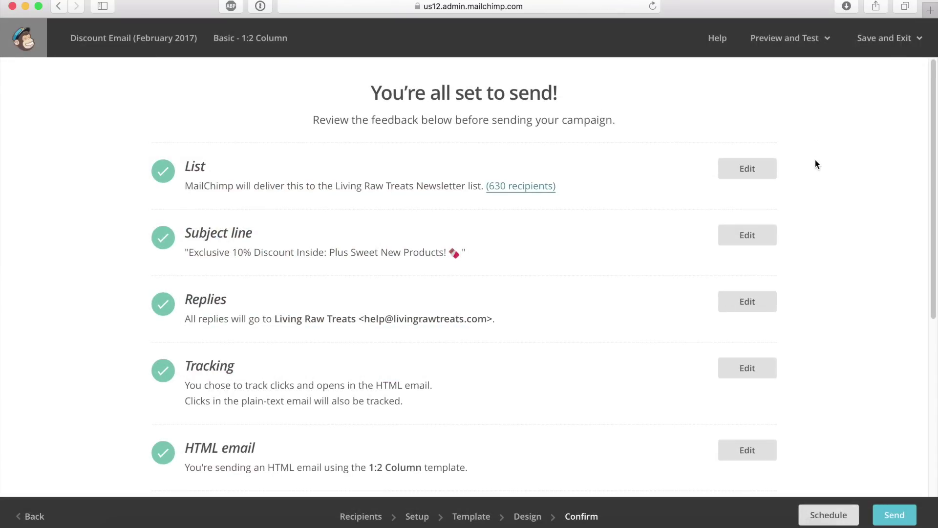
Step: Check the recipient list and subscriber count in the launch confirmation and send the campaign to the Living Raw Treats Newsletter immediately
click(895, 516)
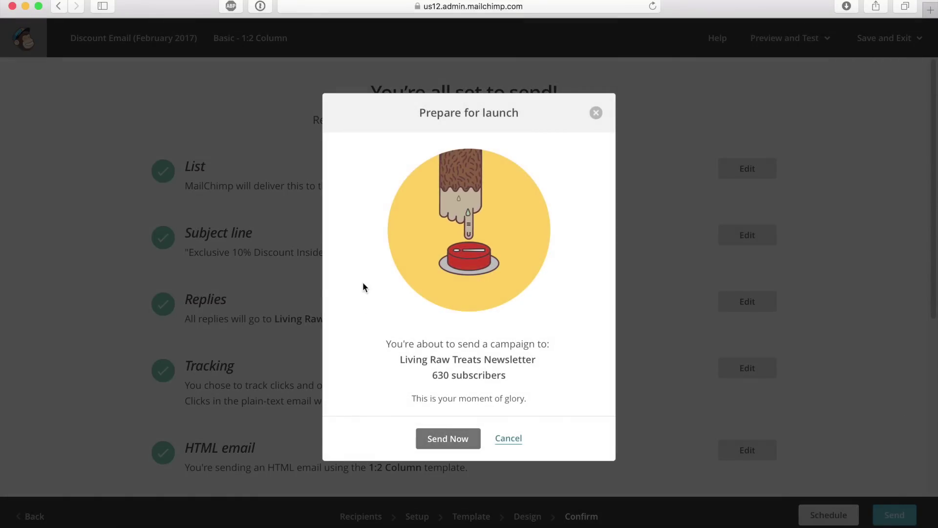
triple_click(461, 377)
click(512, 357)
triple_click(512, 358)
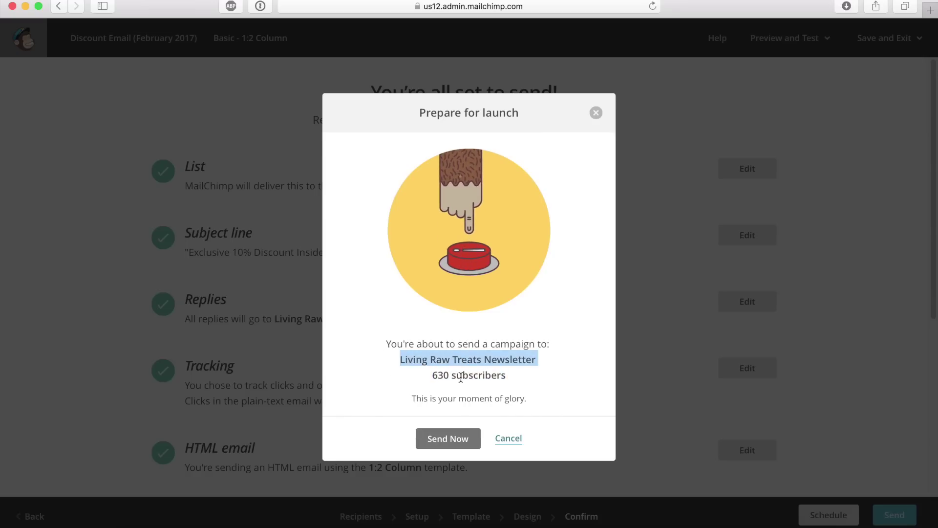
drag(434, 377, 526, 377)
click(527, 377)
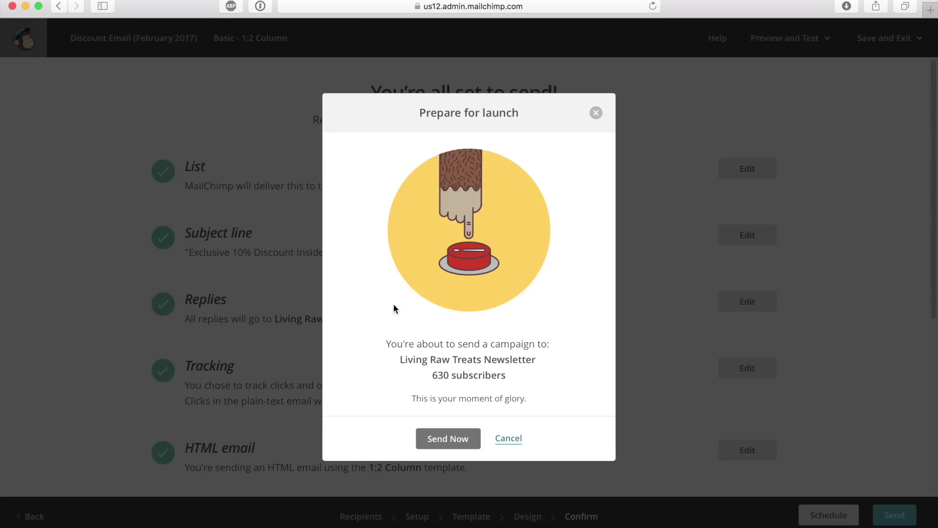
click(446, 439)
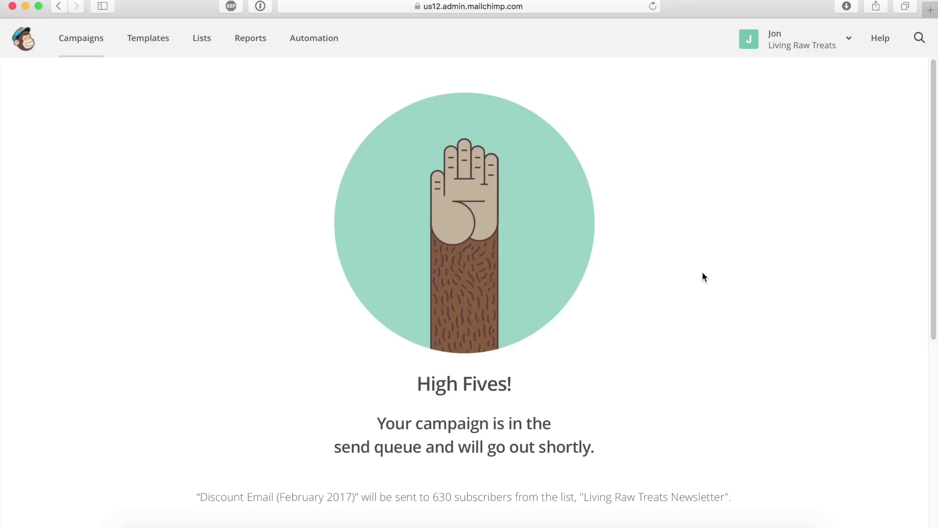
click(458, 226)
scroll(718, 294, down, 1)
scroll(718, 294, up, 1)
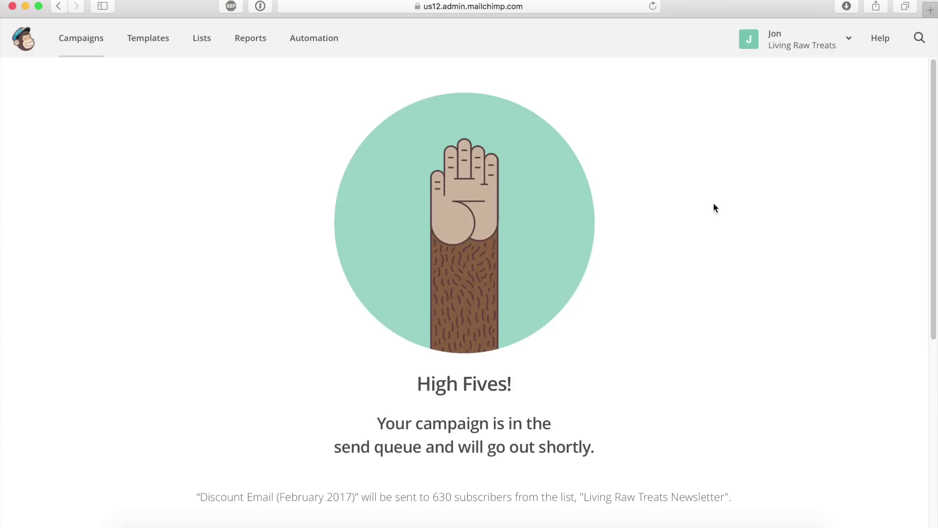